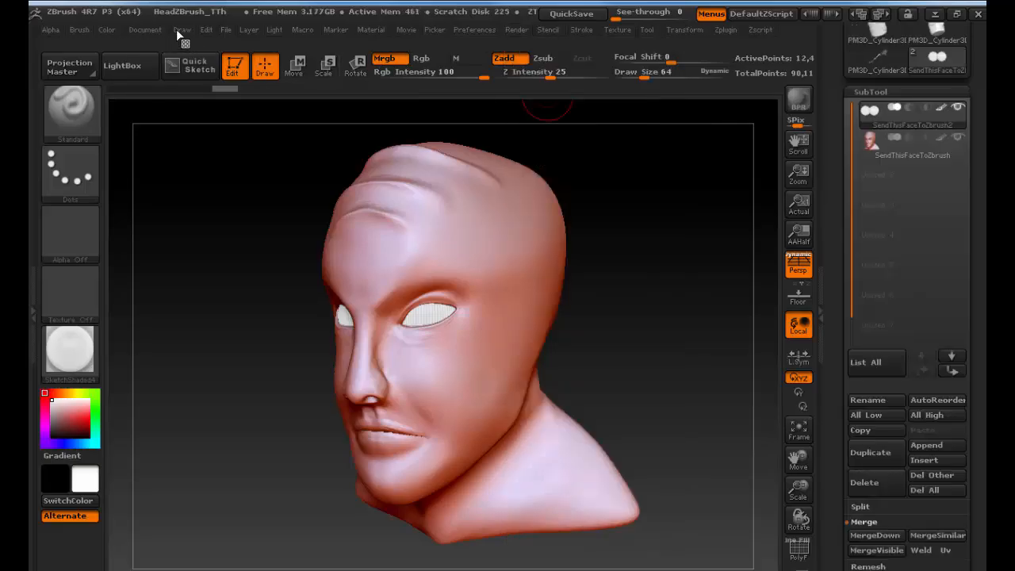
Step: Turn off the document's proportion constraint and resize the canvas to 1200 wide by 1500 high, accepting the resize
click(145, 29)
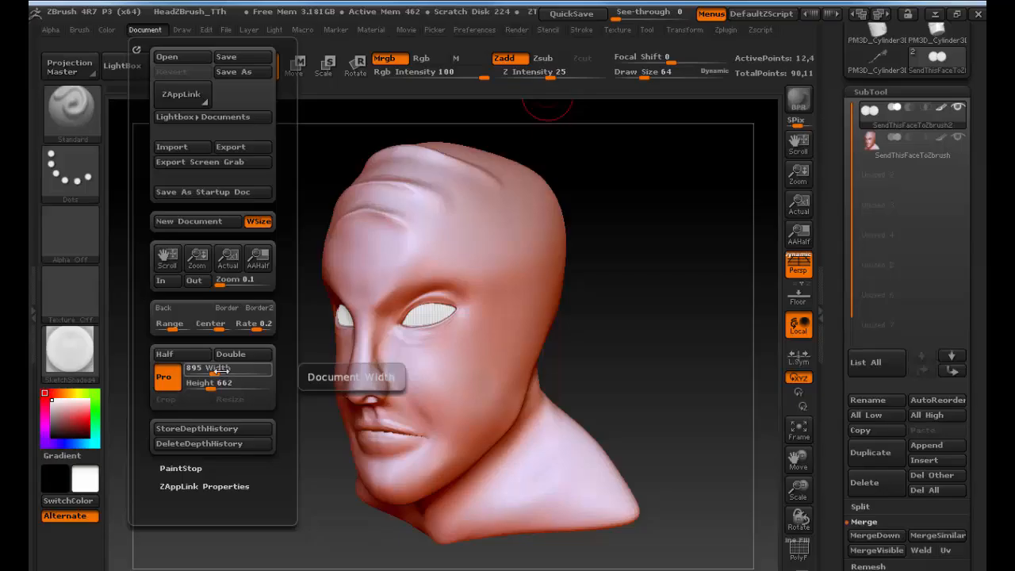
click(171, 381)
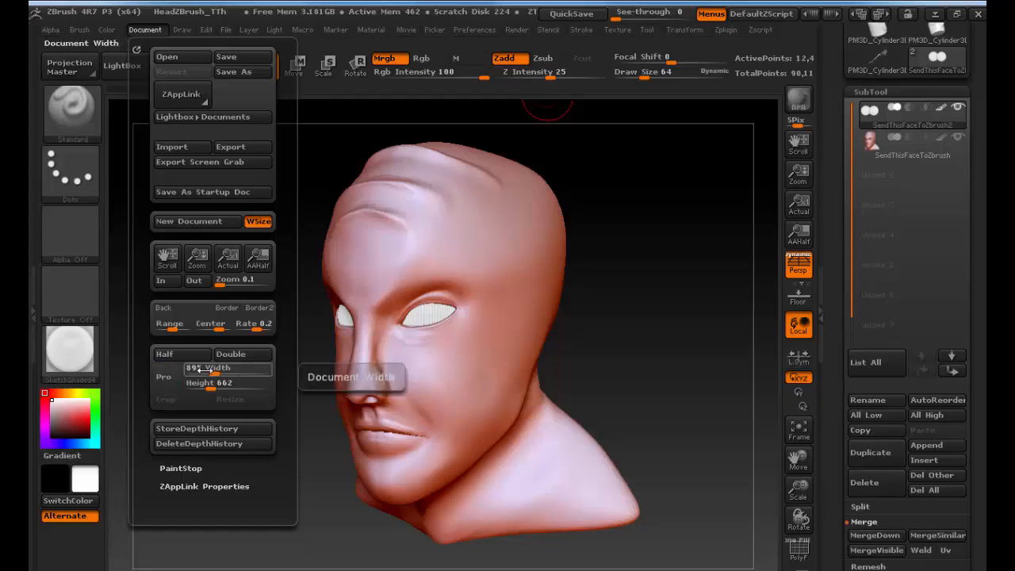
click(198, 369)
text(2048)
key(Return)
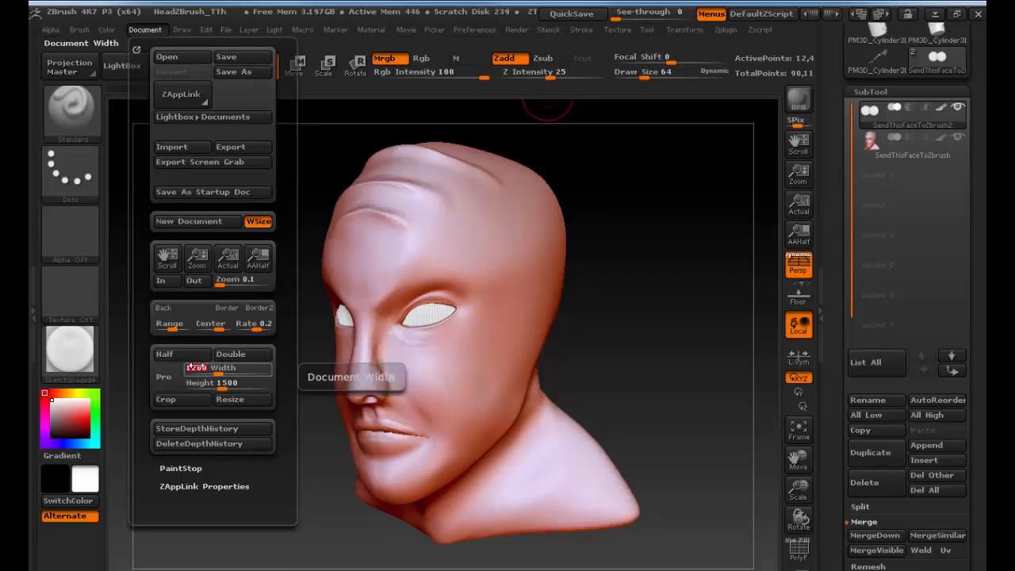
click(227, 401)
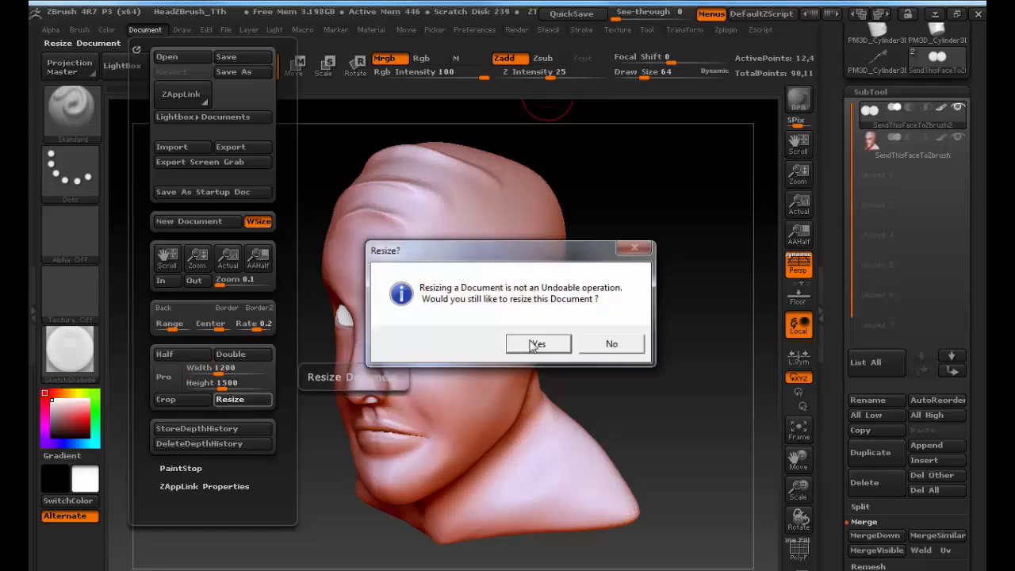
click(526, 347)
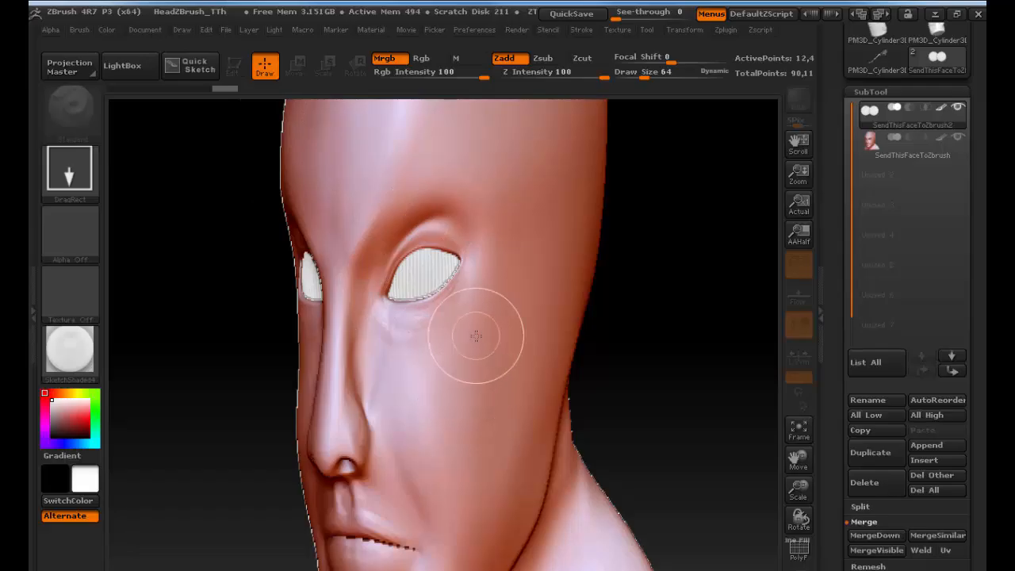
Step: Clear the leftover head images from the resized canvas and redraw a single head in edit mode
drag(476, 333, 468, 547)
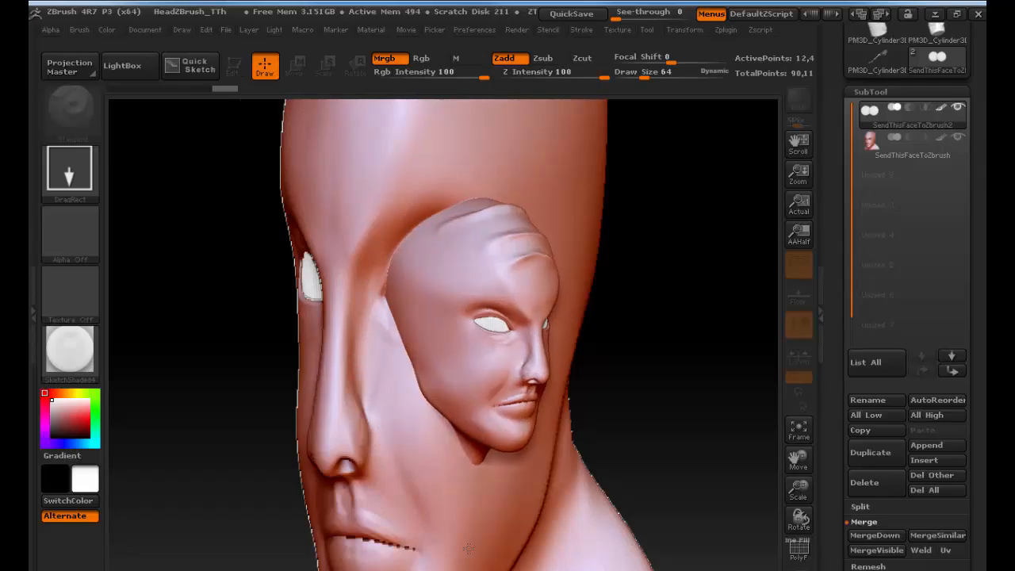
click(108, 29)
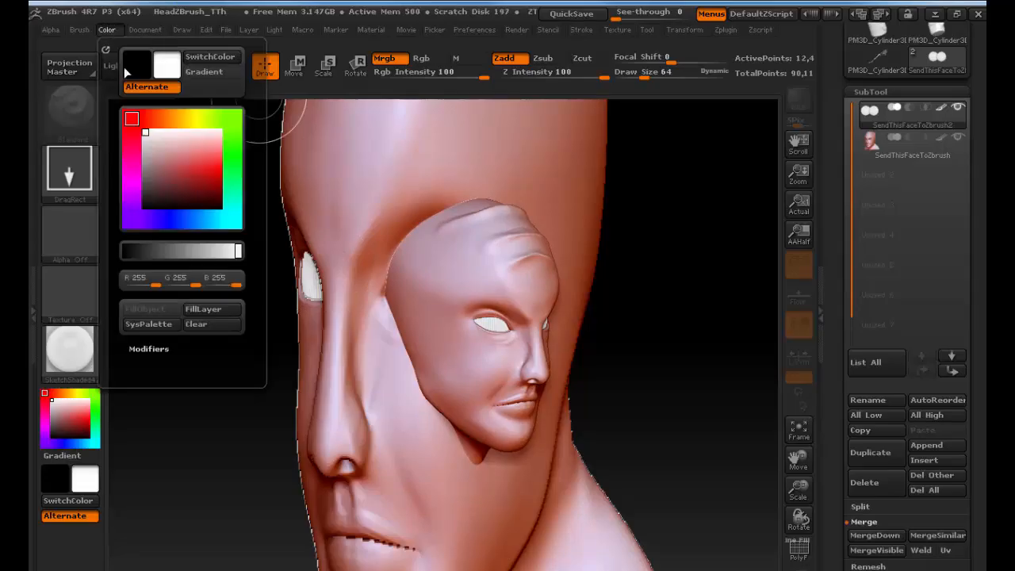
click(220, 328)
drag(481, 255, 436, 443)
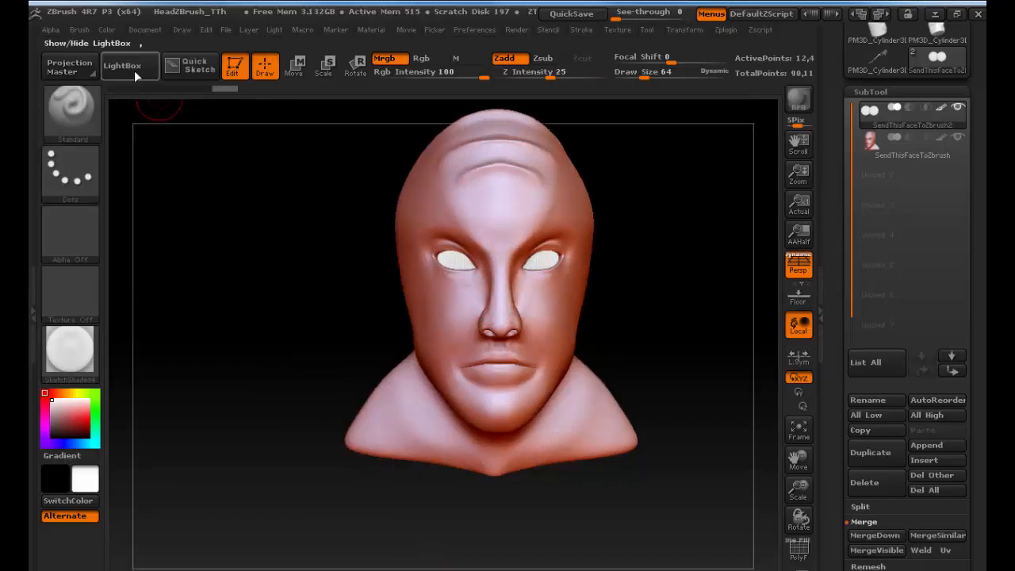
click(106, 30)
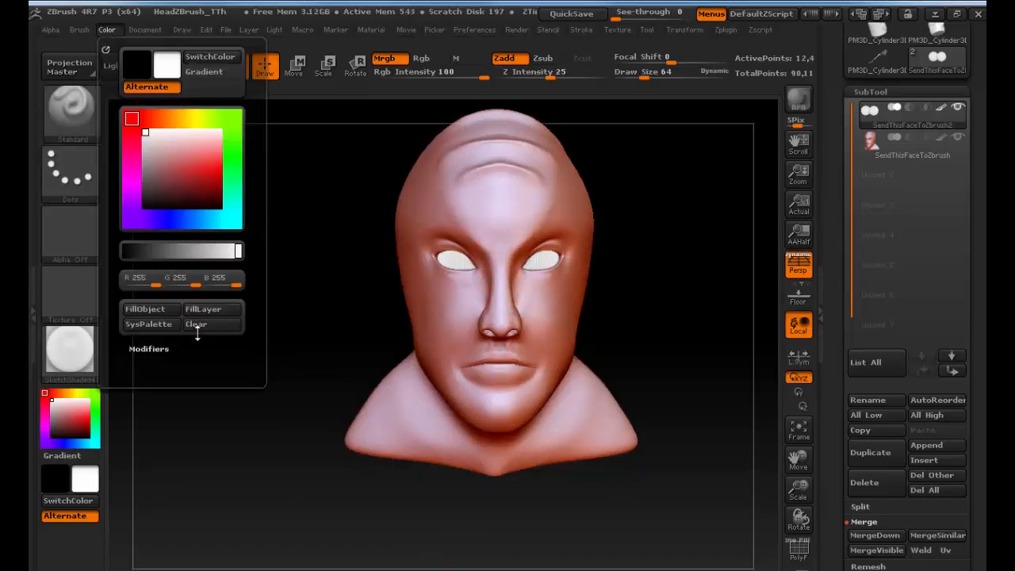
alt+drag(314, 240, 309, 279)
Step: Display the document at AAHalf size, then enlarge the head and turn it to a three-quarter view within the canvas
click(146, 30)
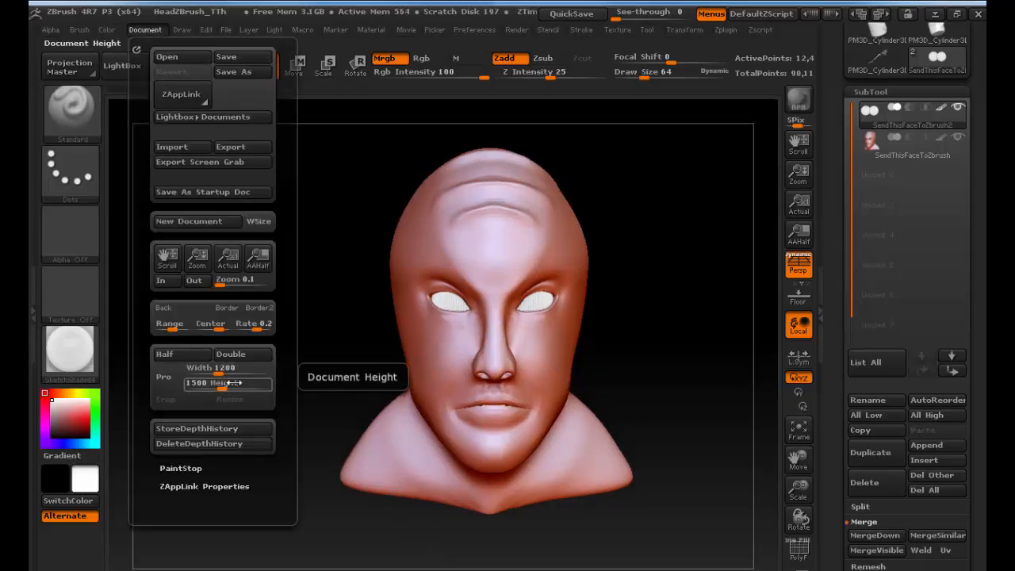
alt+drag(659, 291, 656, 301)
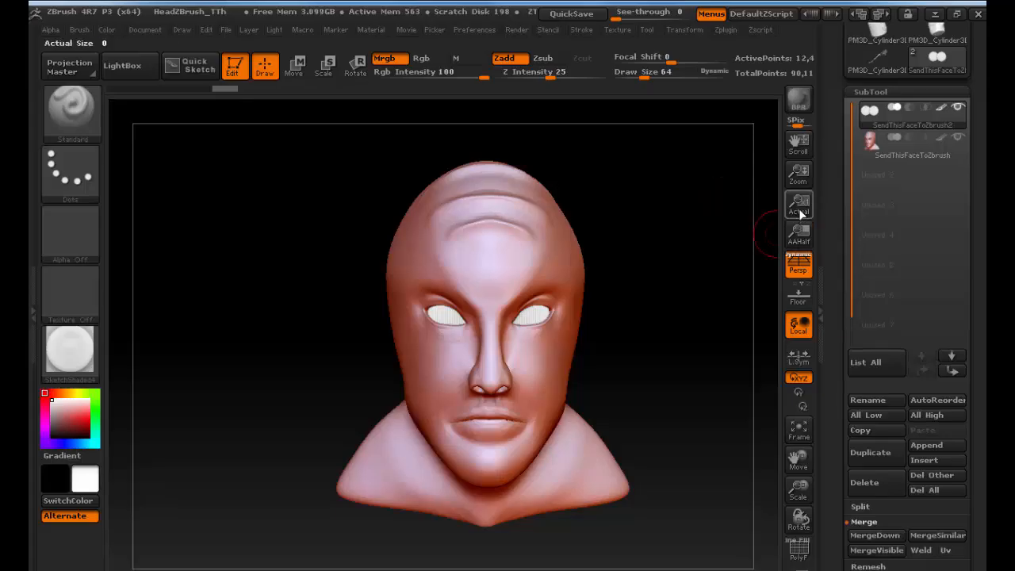
click(798, 236)
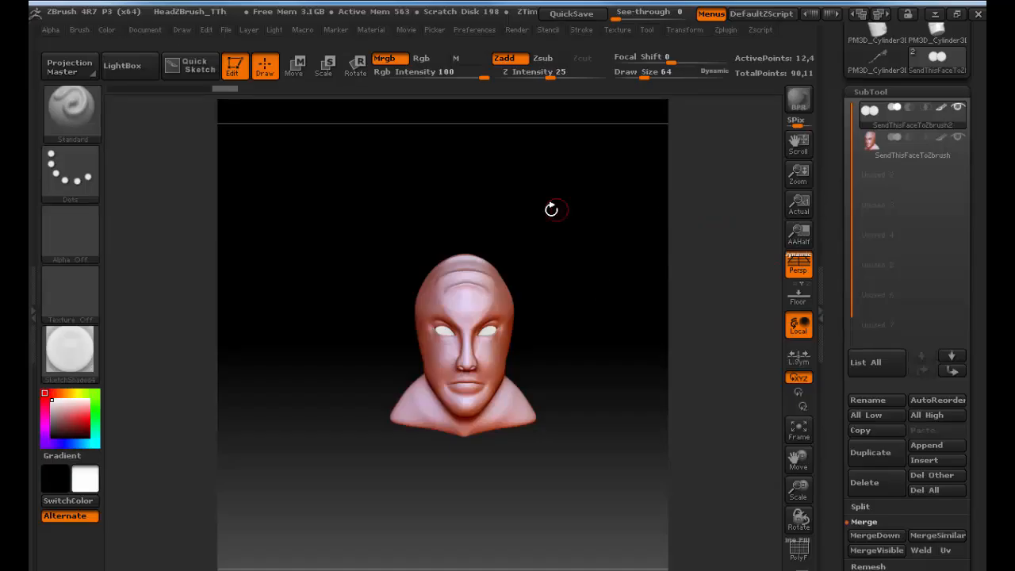
alt+drag(550, 209, 598, 227)
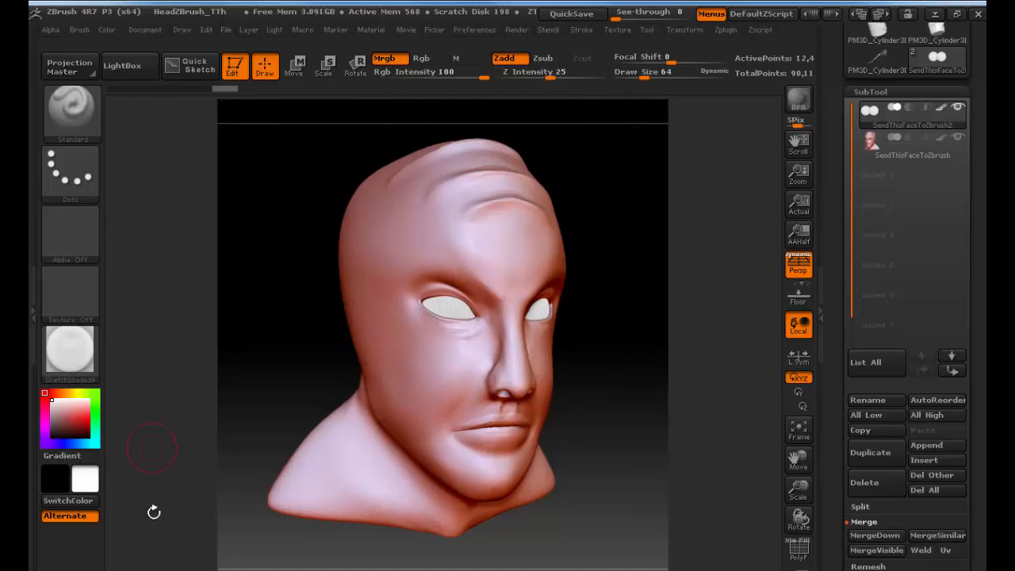
drag(624, 288, 569, 302)
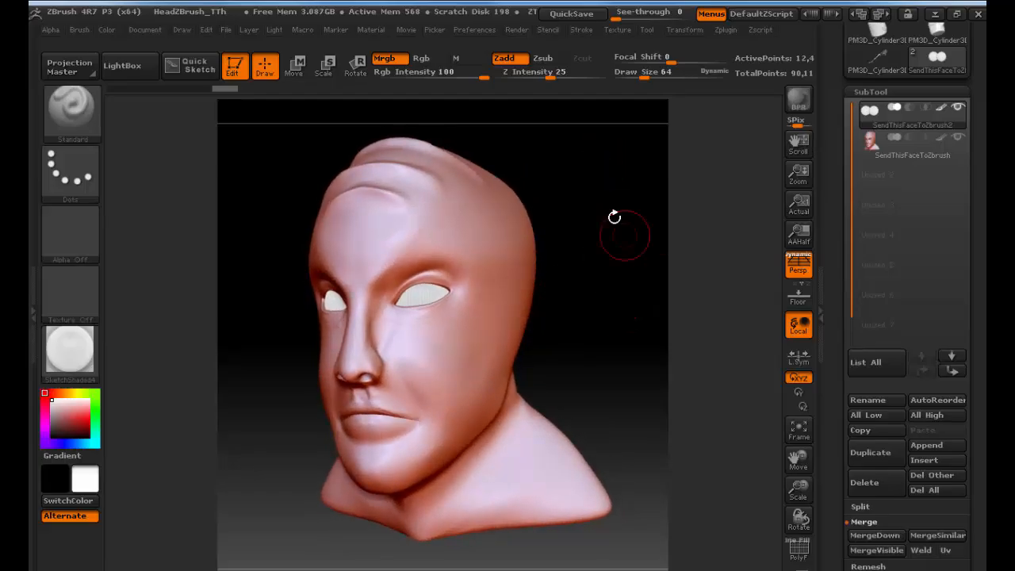
Step: Expand the Render Properties section of the render settings
click(516, 30)
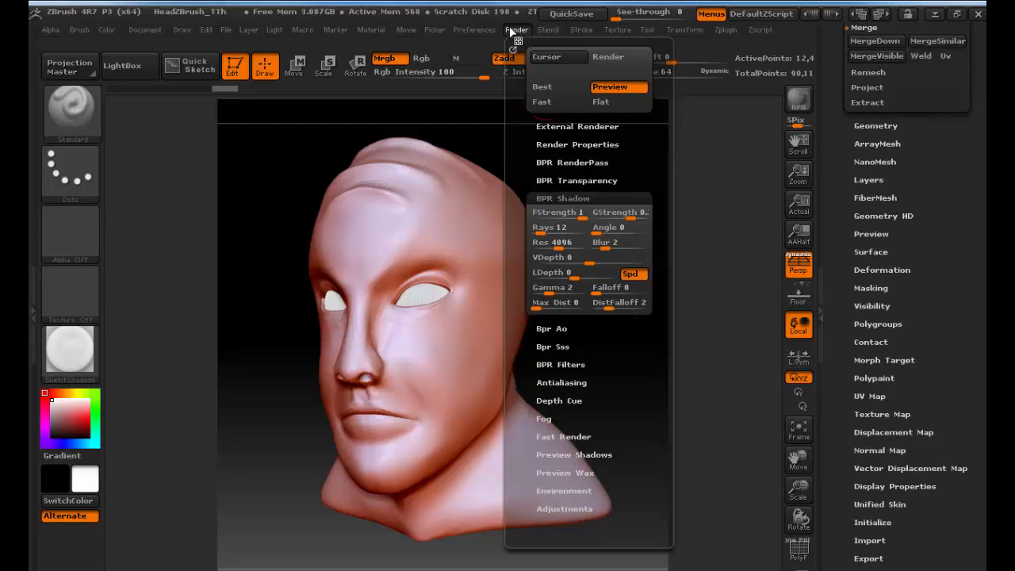
click(565, 145)
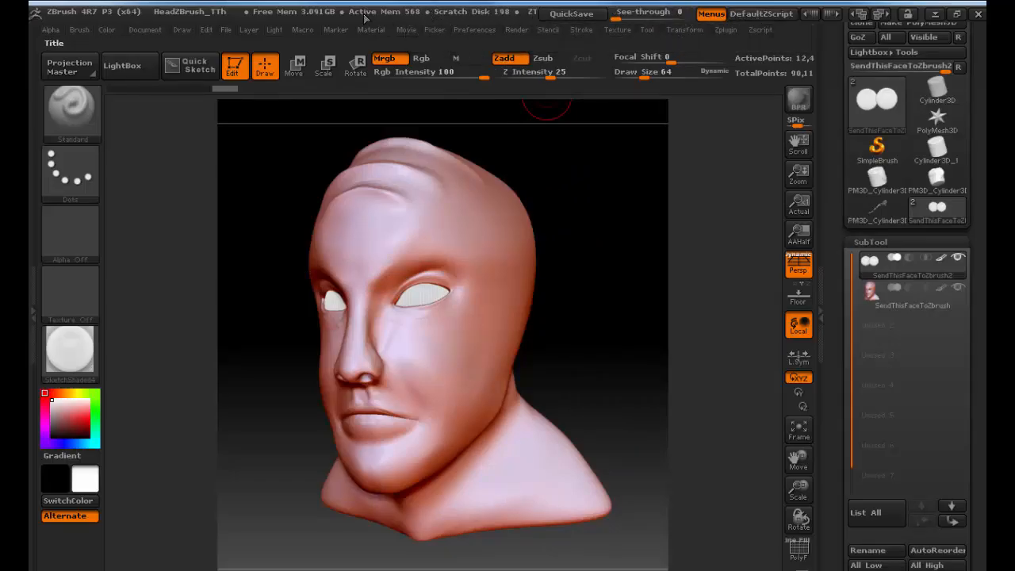
Step: Restore the ZBrush window to a floating size, enlarge it and reposition it to fill the screen
click(965, 16)
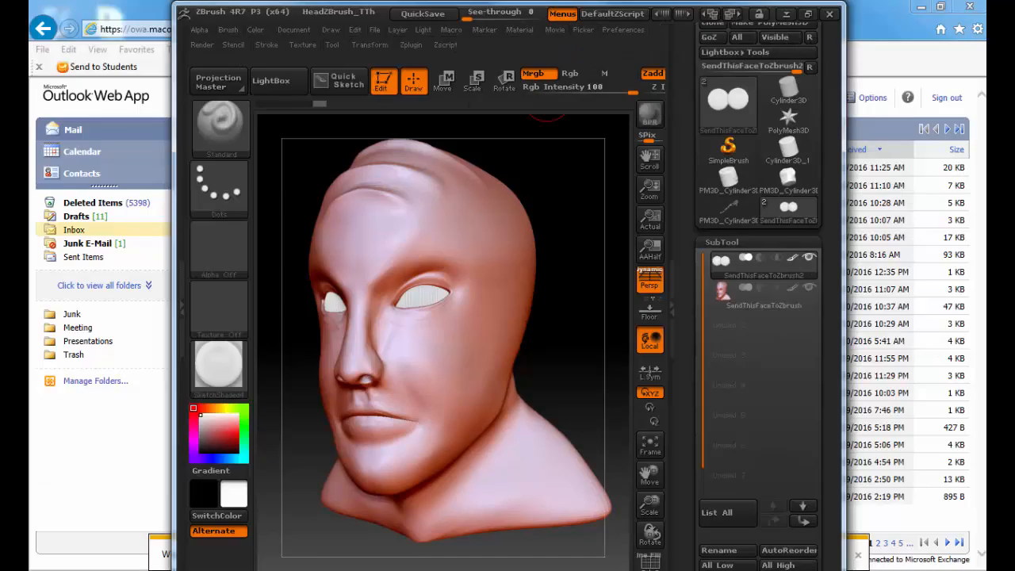
drag(845, 569, 1014, 567)
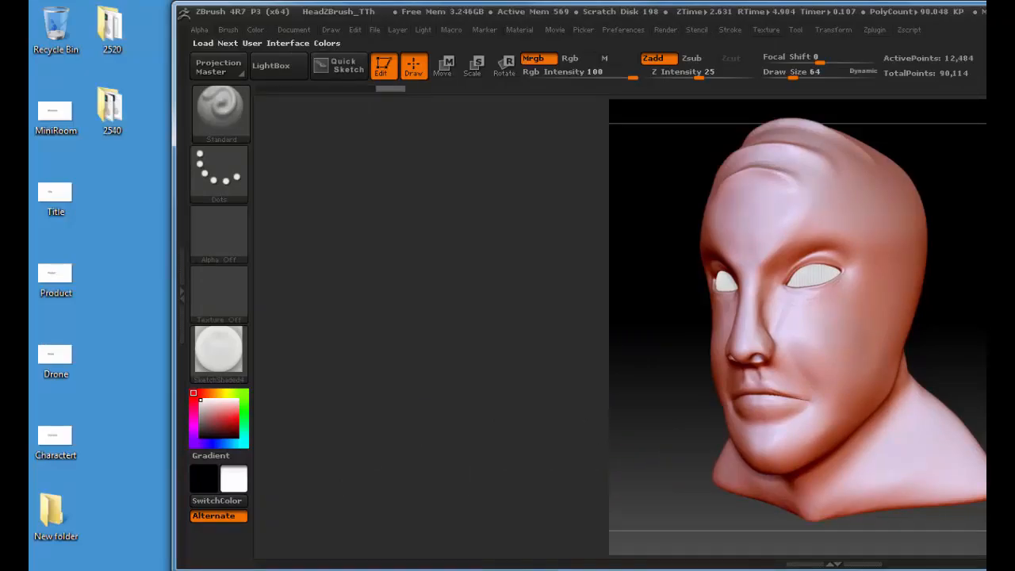
drag(990, 13, 861, 28)
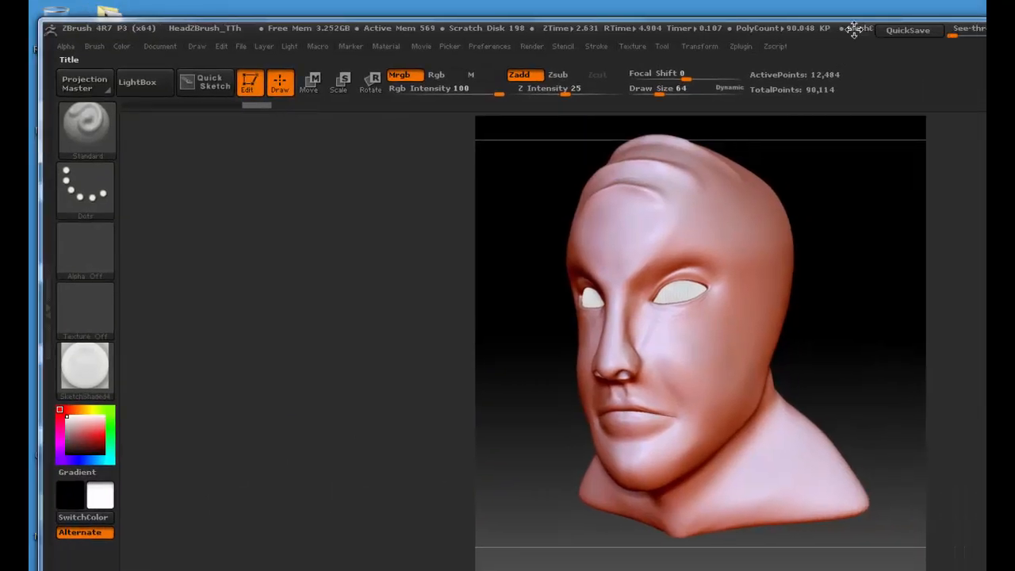
click(986, 30)
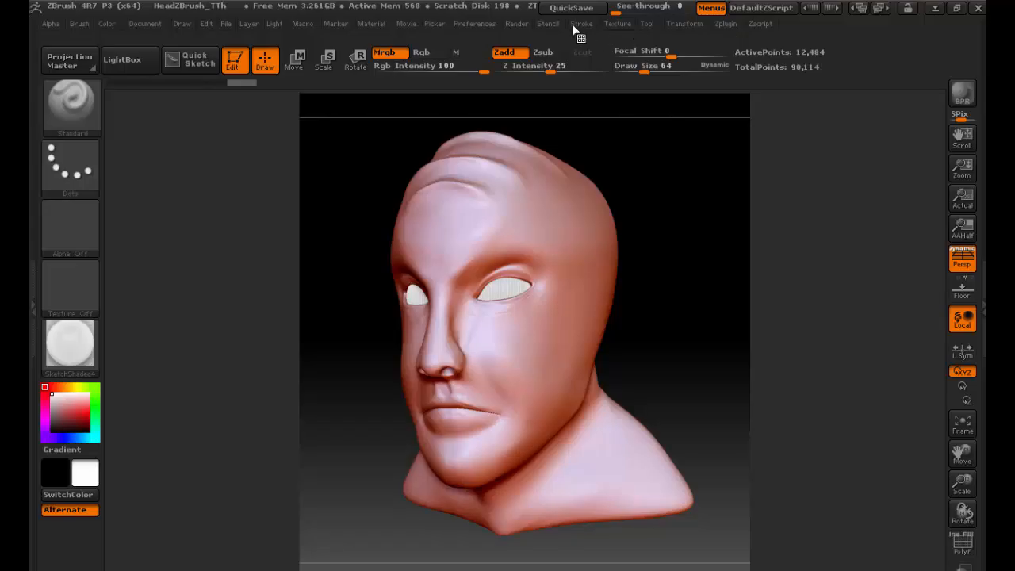
Step: Look over the External Renderer, Render Properties and Environment sections of the render settings
click(511, 23)
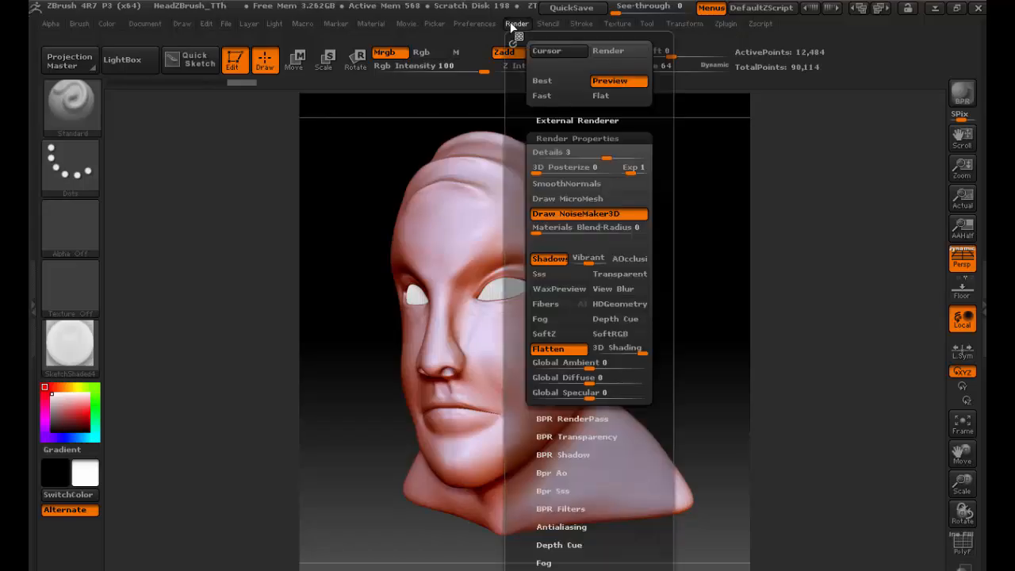
click(562, 121)
click(562, 122)
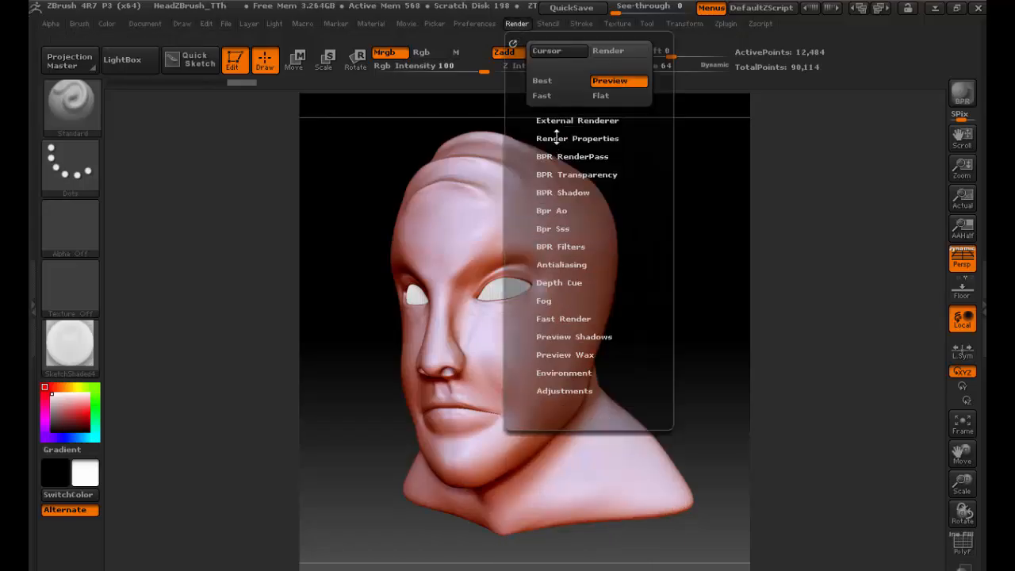
click(557, 139)
click(557, 140)
click(556, 372)
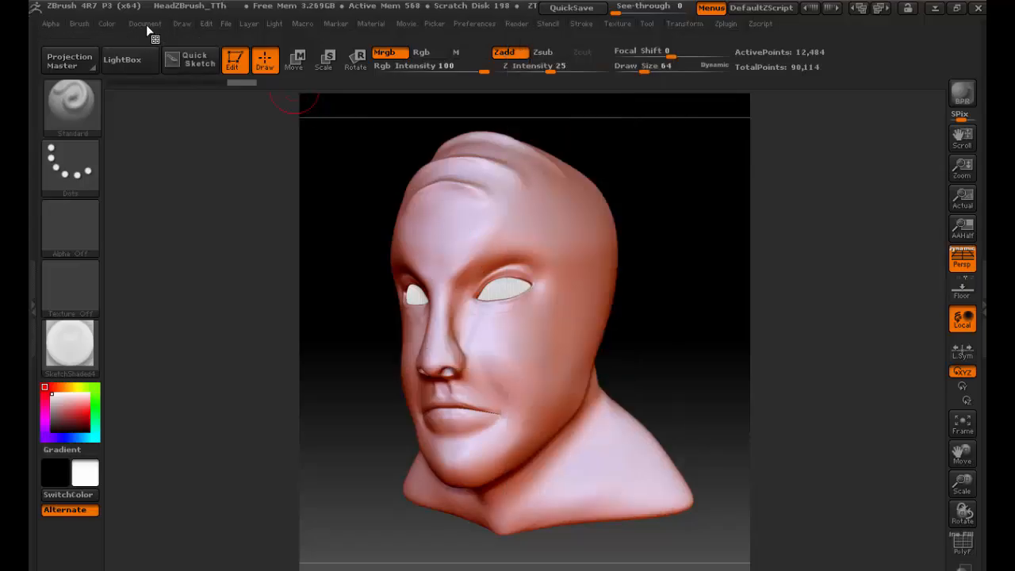
Step: Review the document's size settings and set the camera's Angle Of View to about 41
click(145, 22)
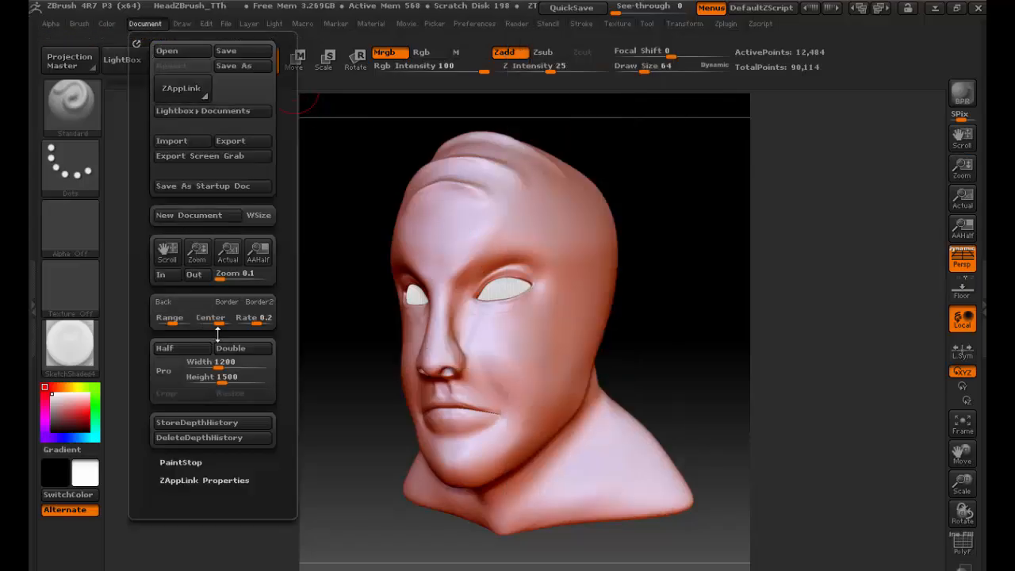
click(183, 24)
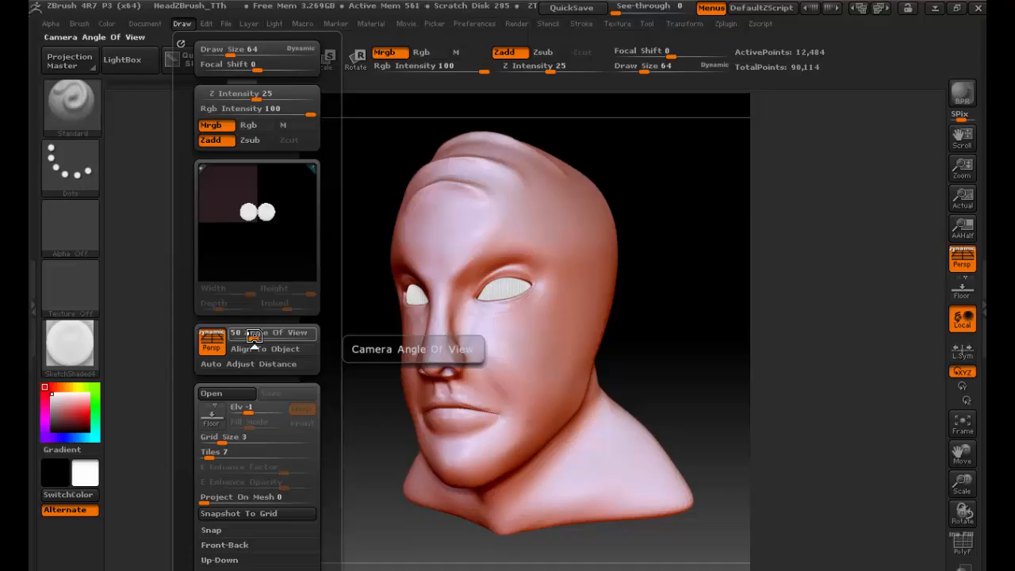
mouse_move(253, 337)
mouse_down()
mouse_move(288, 335)
mouse_move(232, 339)
mouse_move(250, 337)
mouse_up()
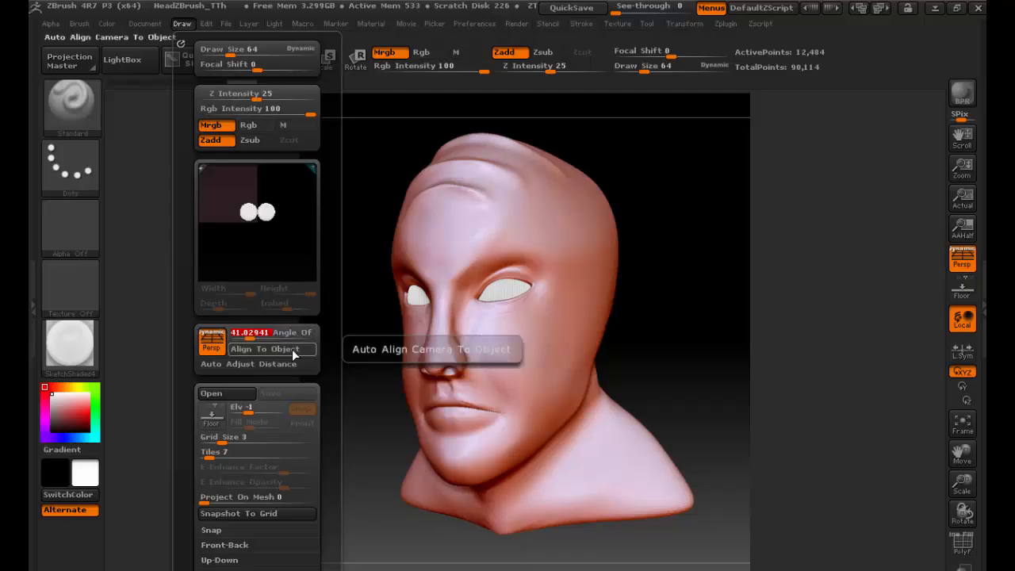
Step: Toggle perspective distortion off and on to compare its effect on the head, ending with it enabled
click(212, 348)
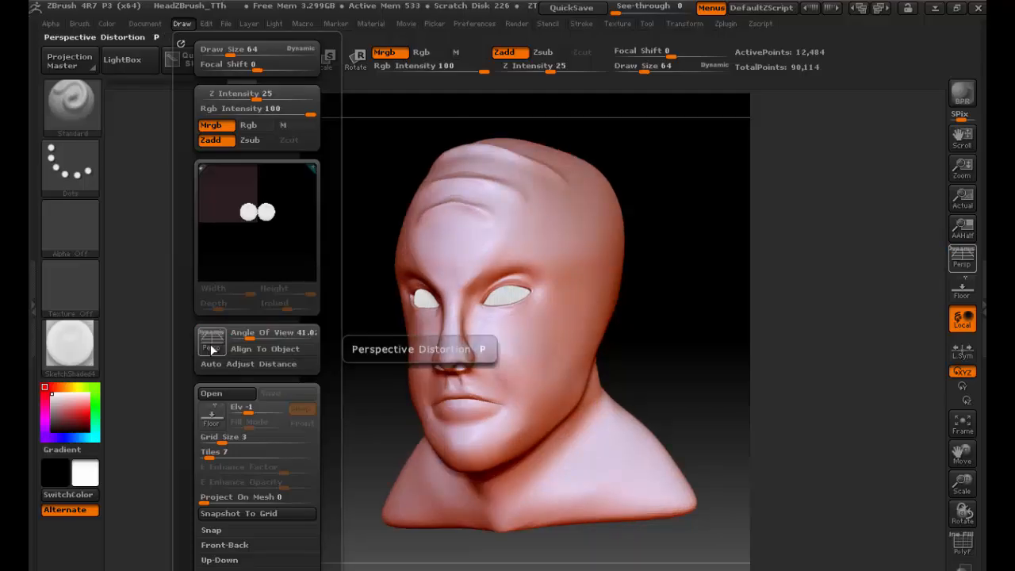
click(212, 349)
click(212, 349)
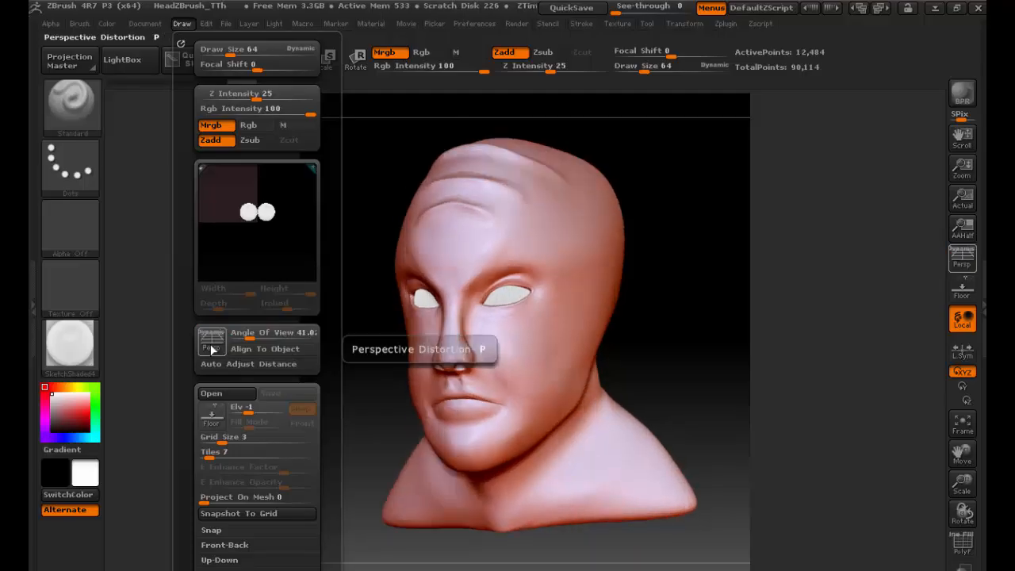
click(212, 349)
click(212, 349)
click(212, 349)
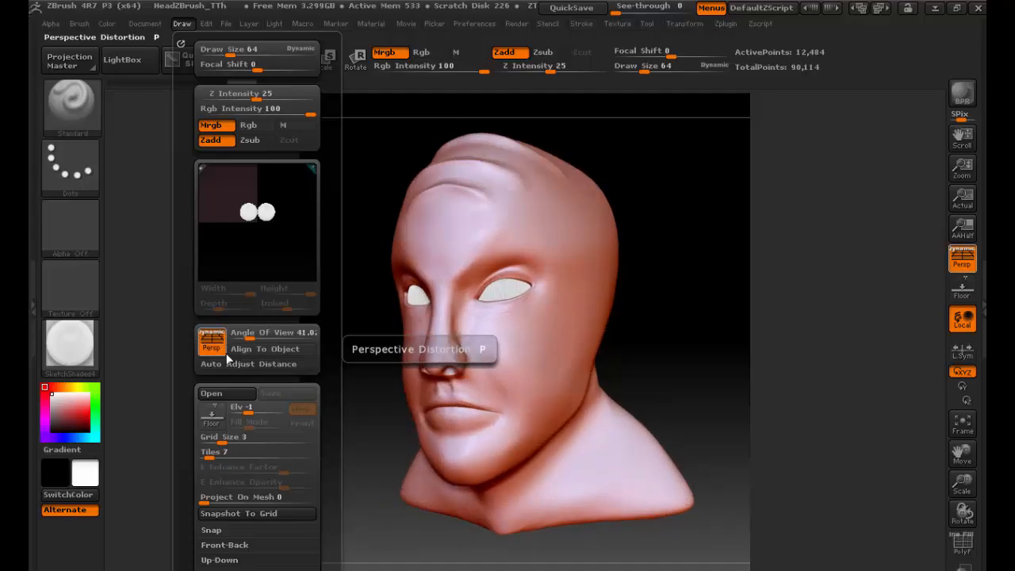
mouse_move(677, 331)
mouse_down()
mouse_move(695, 333)
mouse_move(643, 328)
mouse_move(673, 327)
mouse_move(664, 321)
mouse_up()
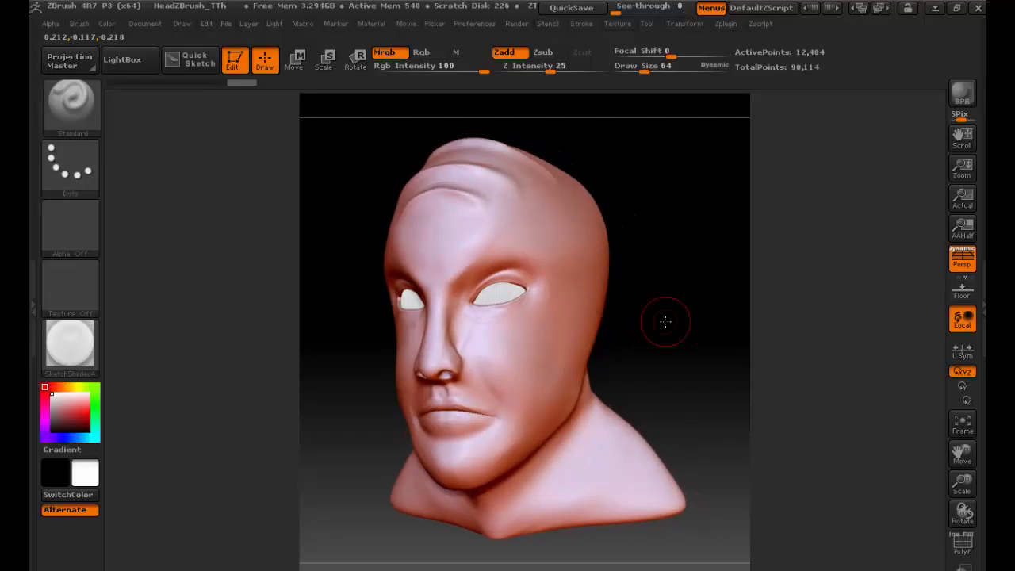
Step: Reopen the side tray and remove the docked Render palette so the Tool palette is first
click(983, 293)
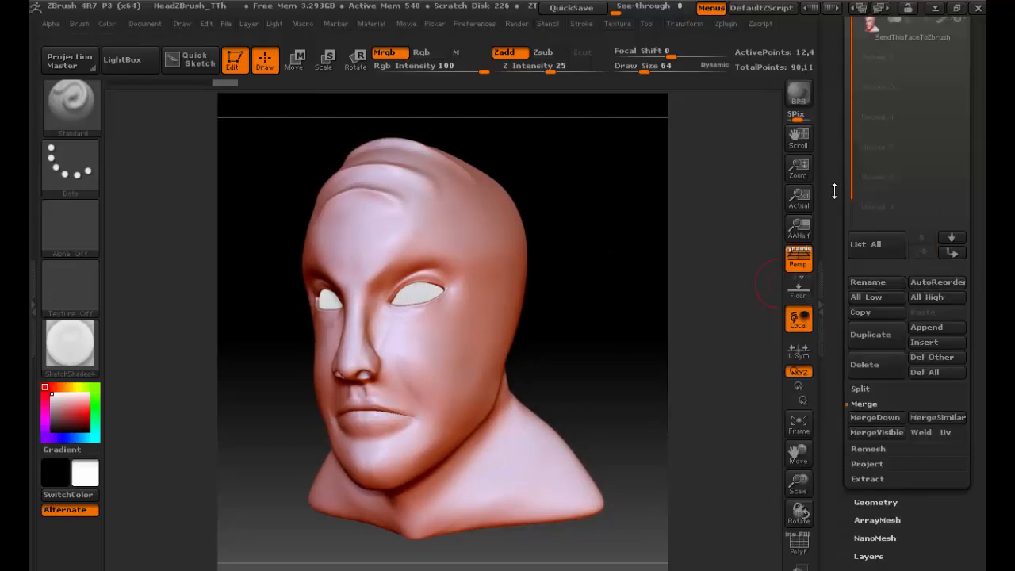
drag(838, 193, 843, 405)
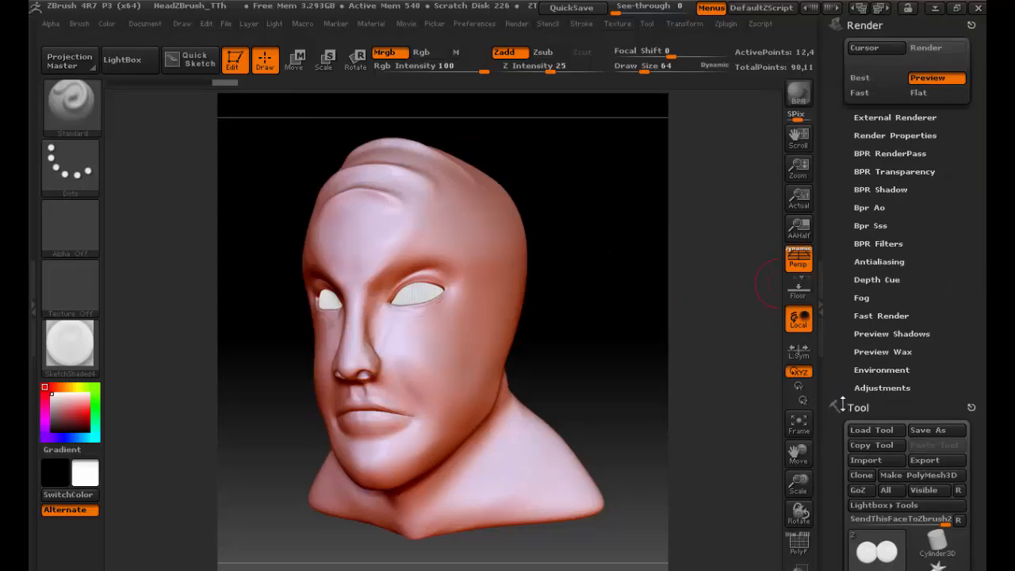
click(958, 24)
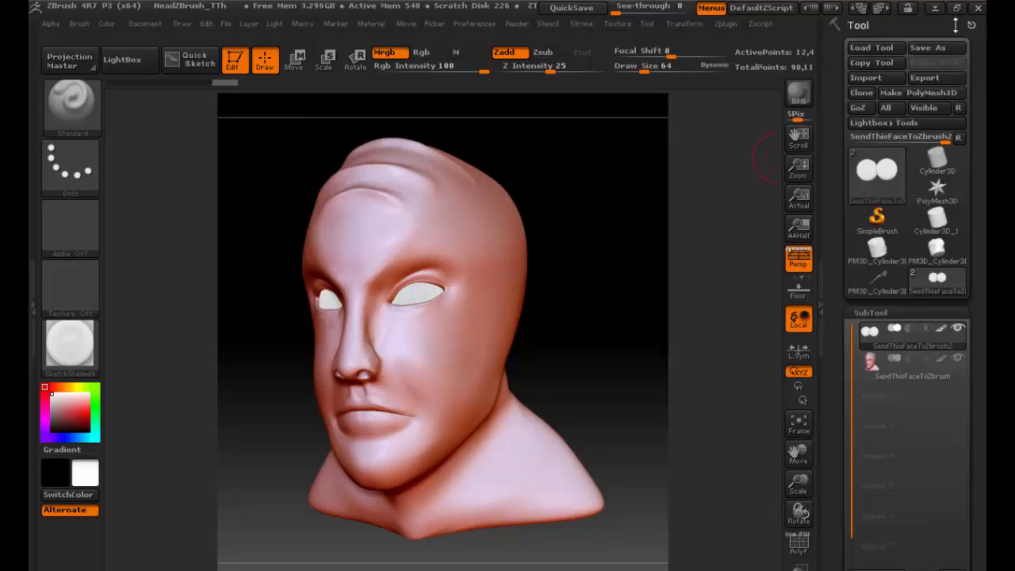
Step: Dock the Render palette in the side tray above the Tool palette
click(517, 24)
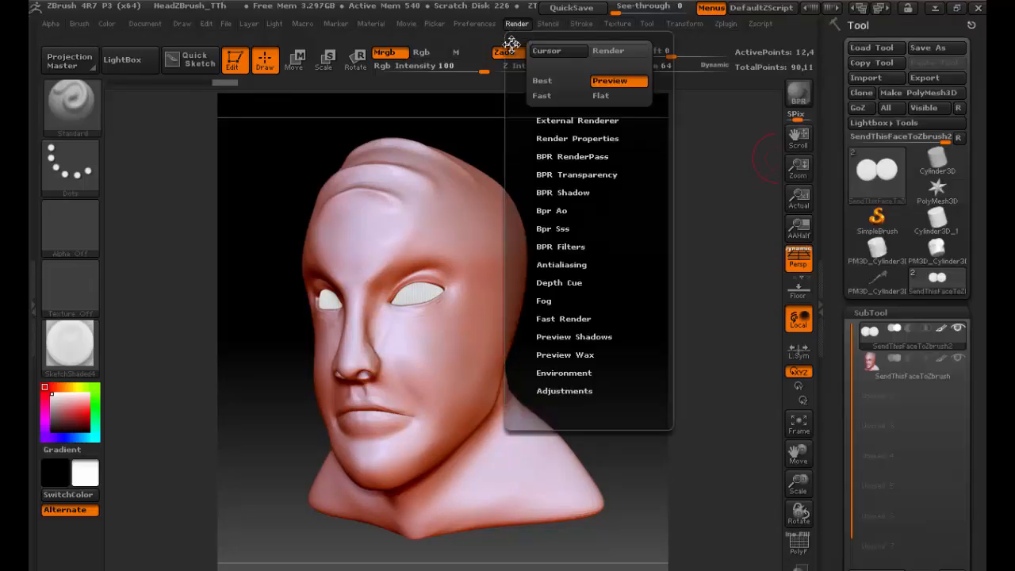
click(474, 24)
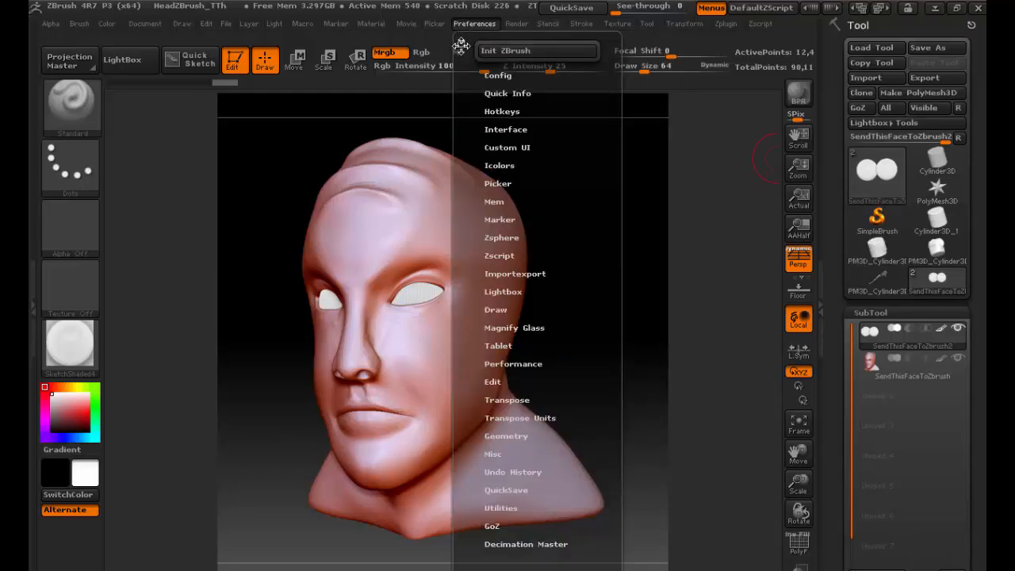
click(523, 24)
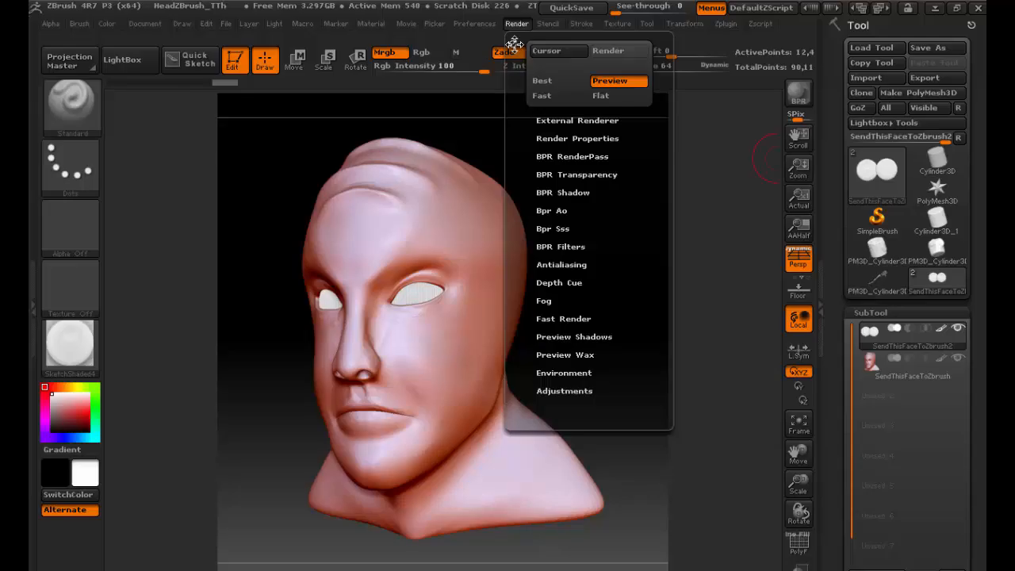
drag(514, 43, 850, 66)
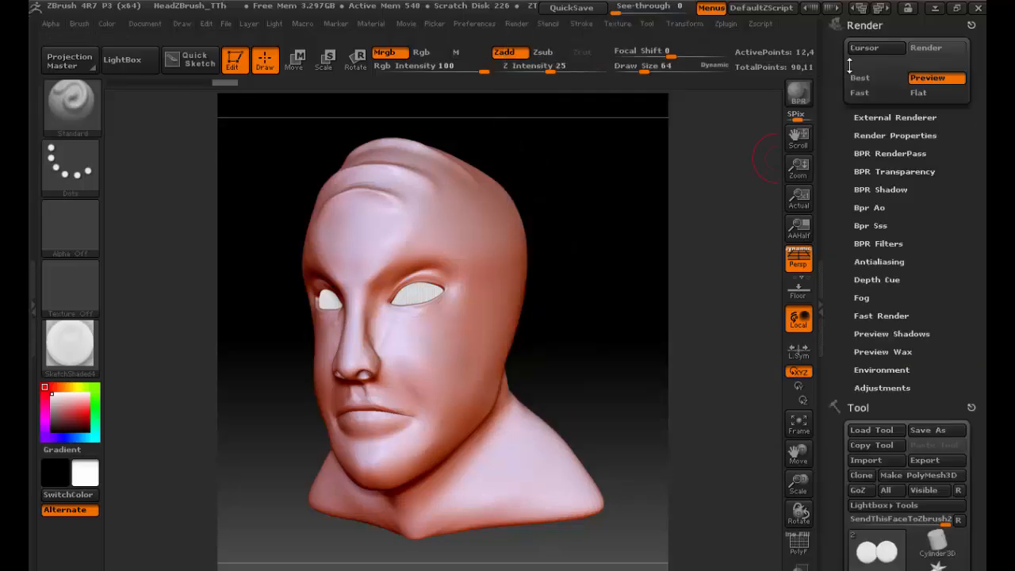
click(517, 23)
Step: Run a BPR render of the head and inspect its map thumbnails in the BPR RenderPass section
click(883, 153)
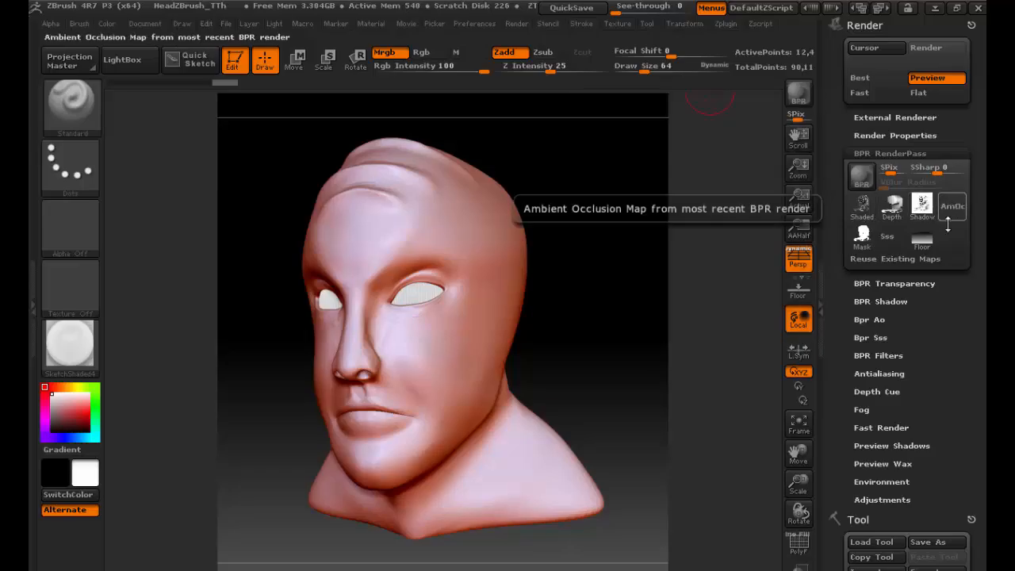
mouse_move(860, 233)
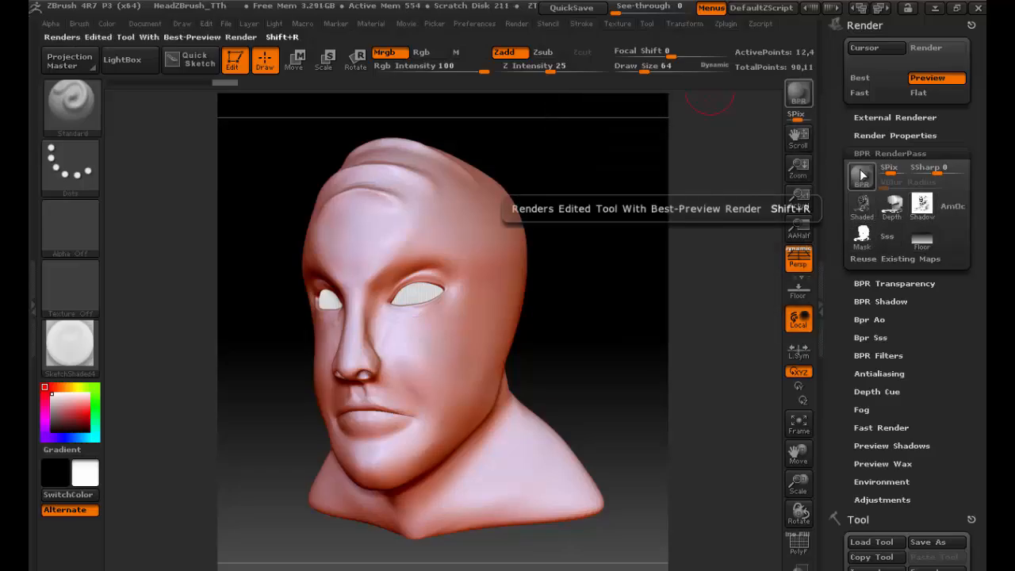
click(798, 95)
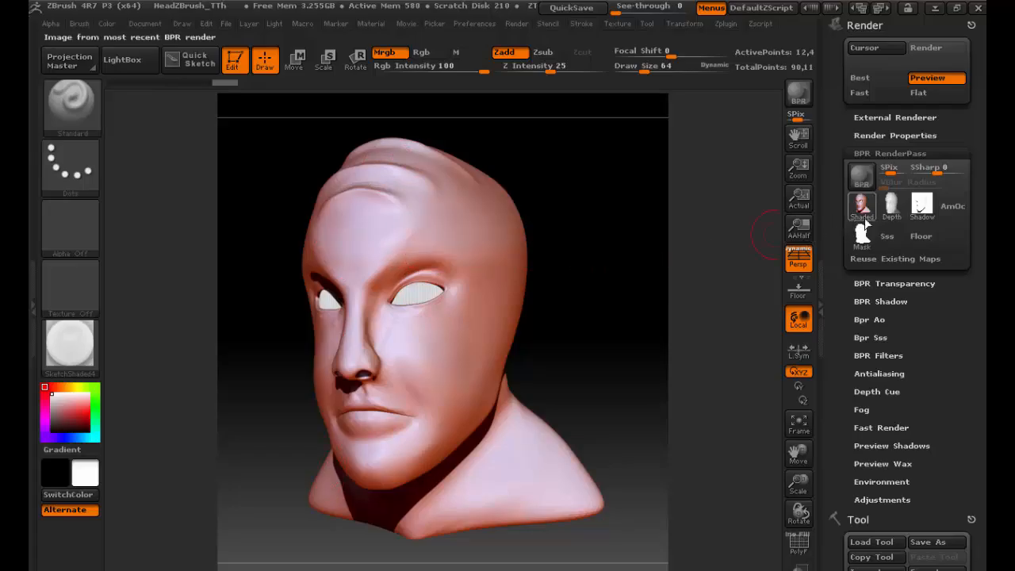
mouse_move(890, 216)
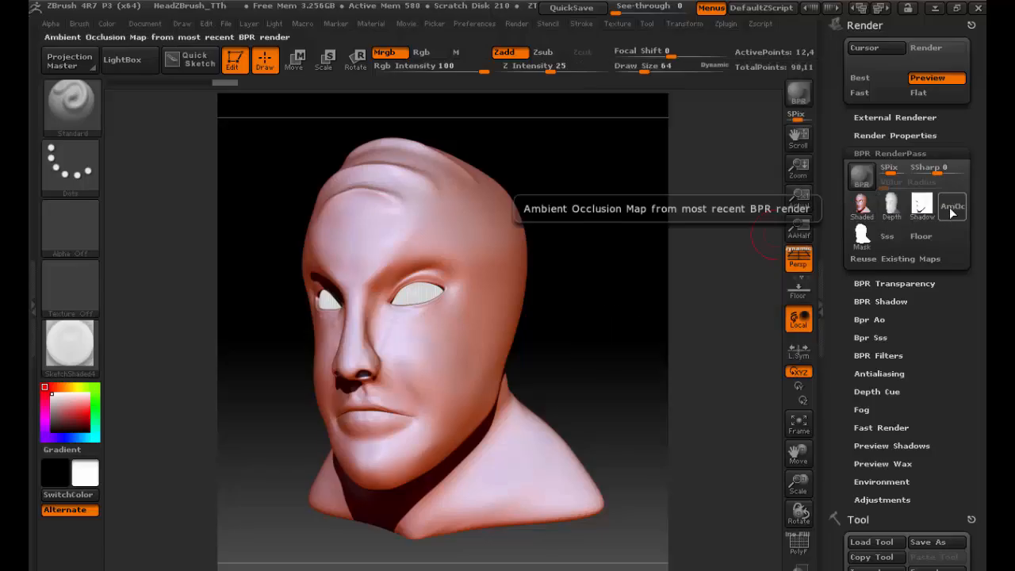
mouse_move(867, 234)
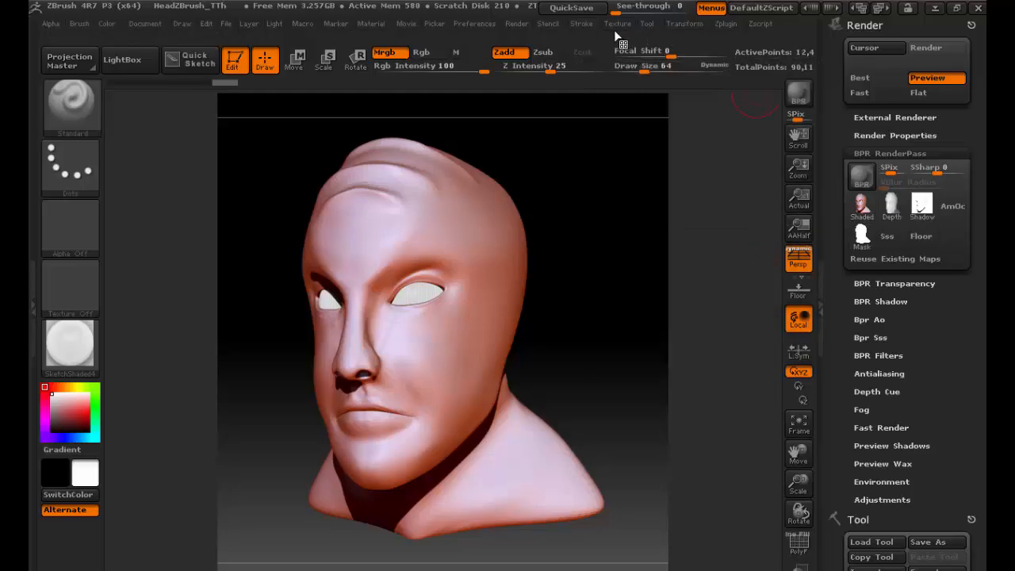
Step: Enable ambient occlusion in the Render Properties, run a BPR render and inspect the AO and Floor passes
click(885, 135)
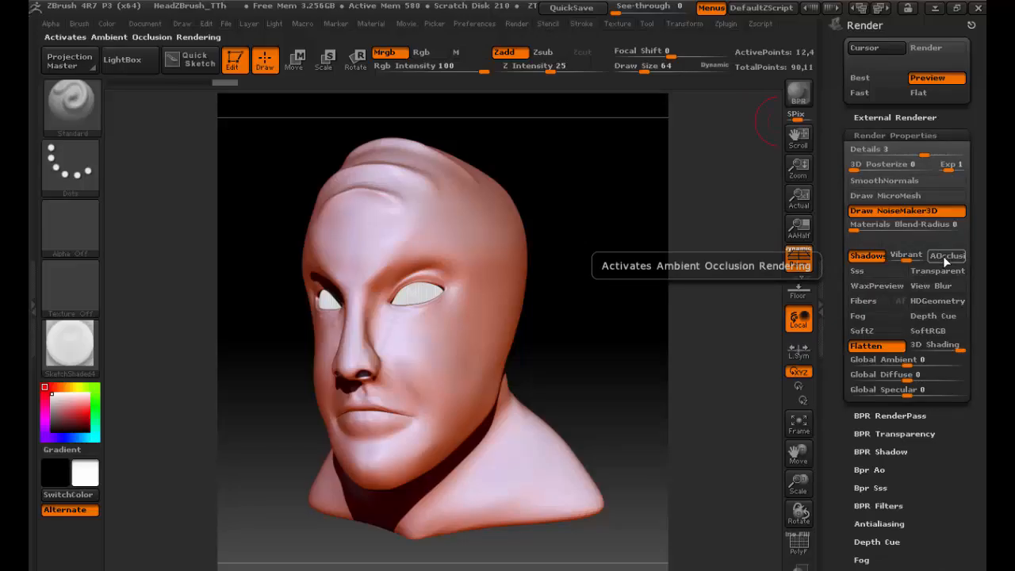
click(945, 256)
click(803, 103)
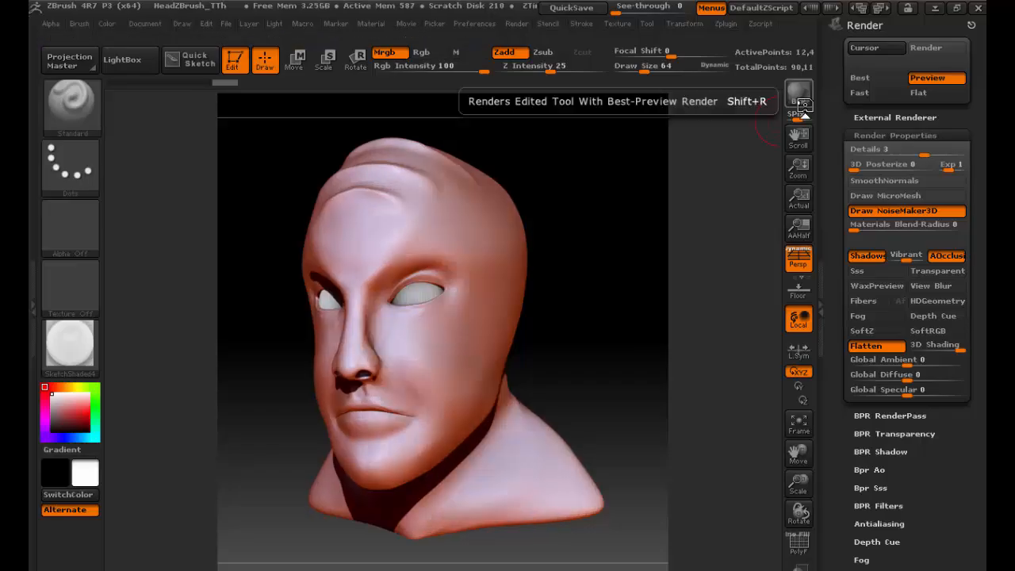
click(894, 135)
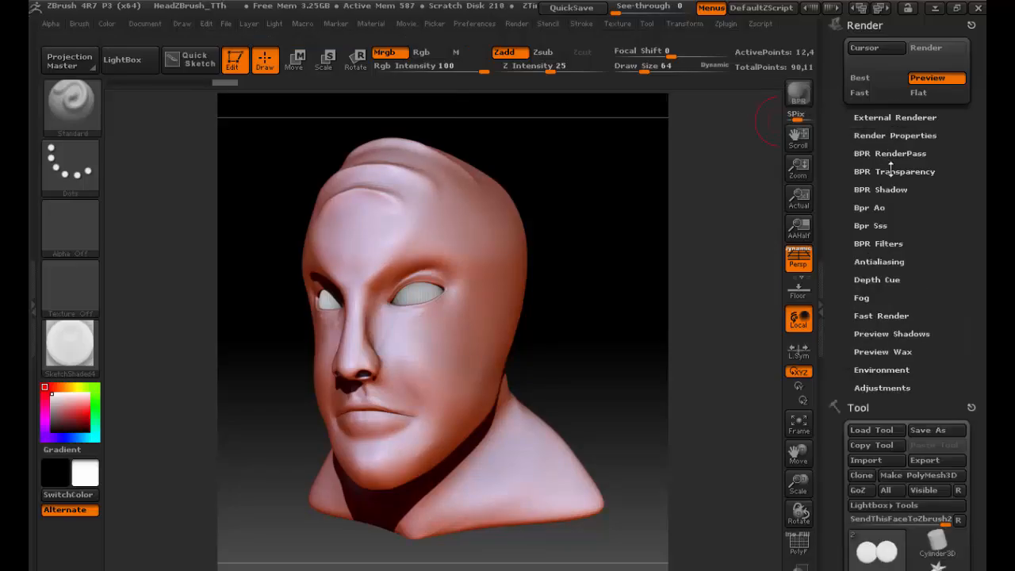
click(894, 154)
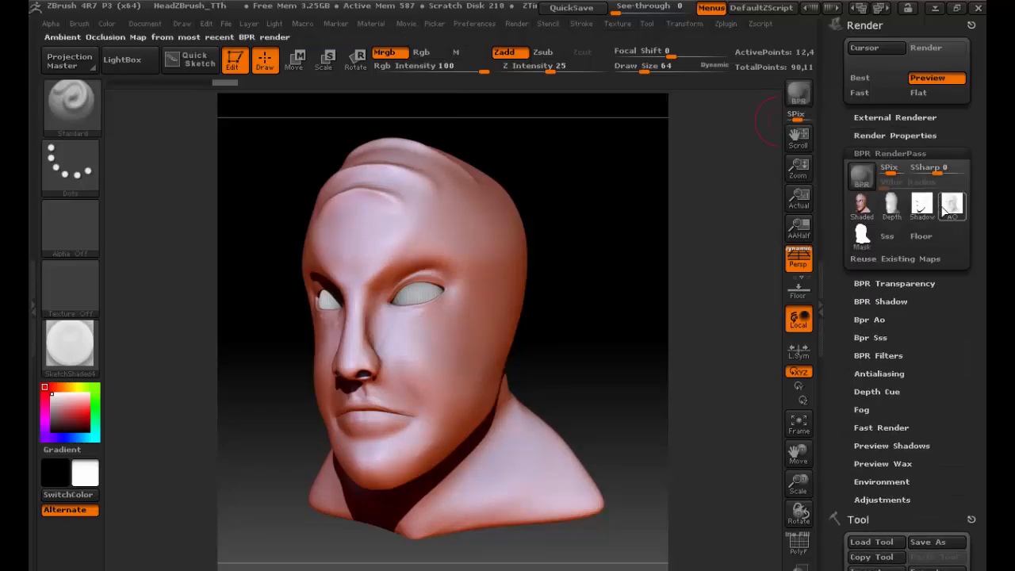
mouse_move(946, 208)
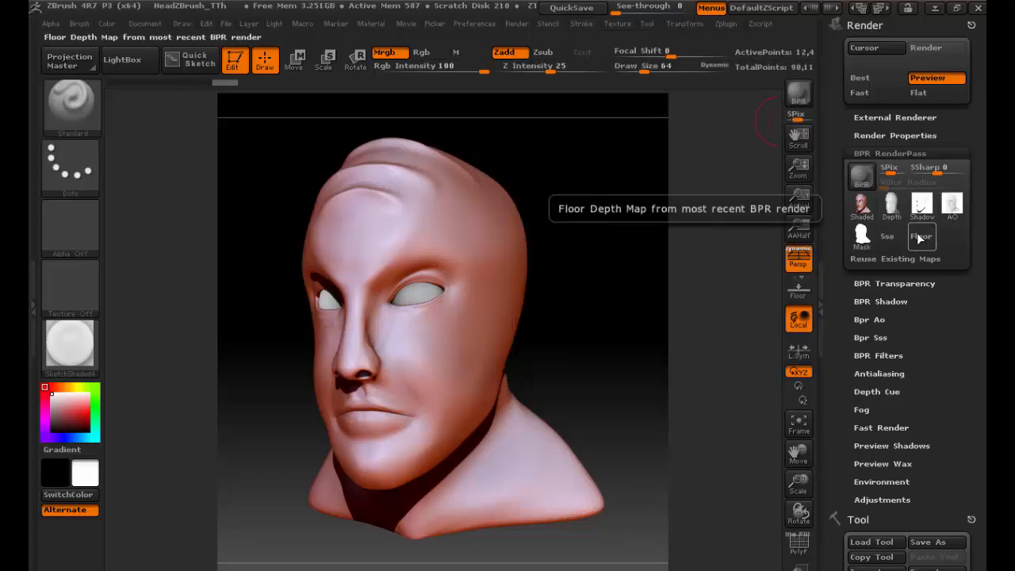
Step: Turn on the floor grid and render the head again with BPR
click(167, 26)
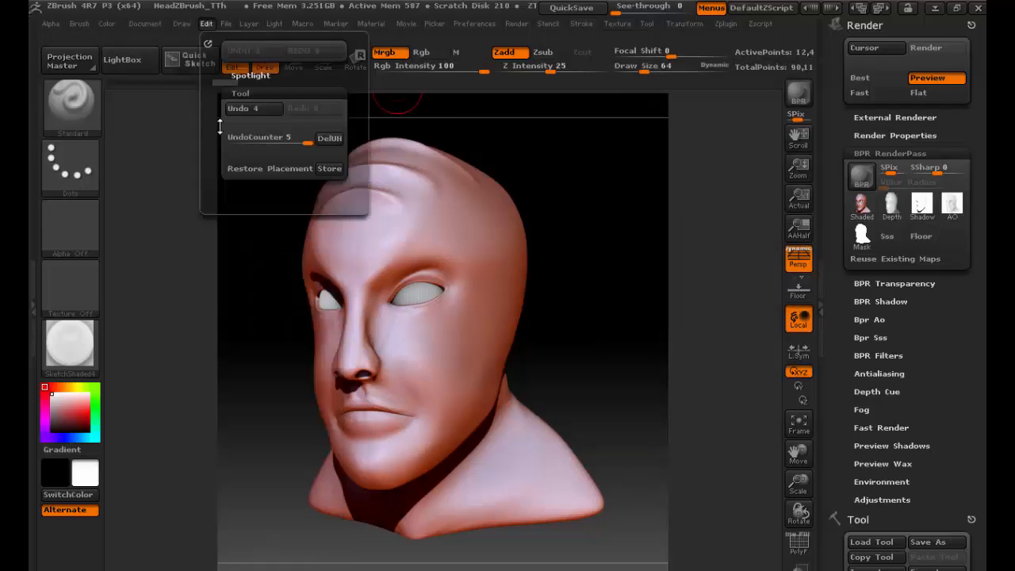
click(181, 23)
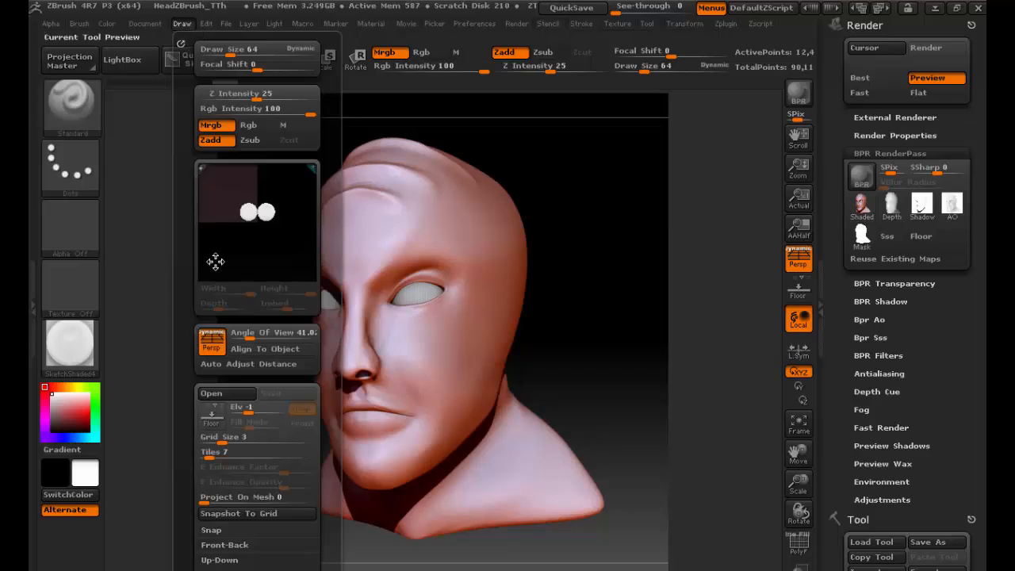
click(221, 425)
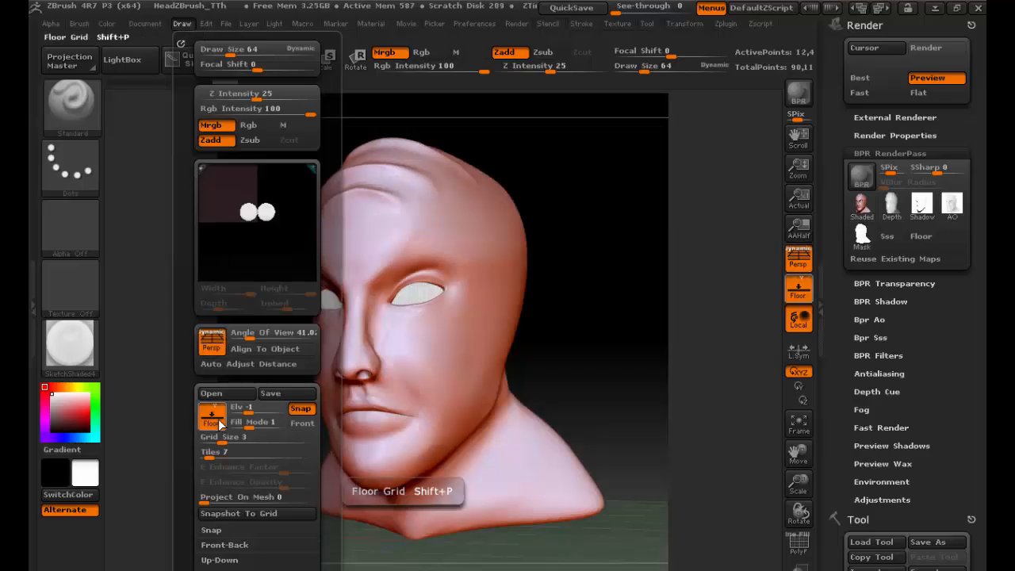
click(863, 179)
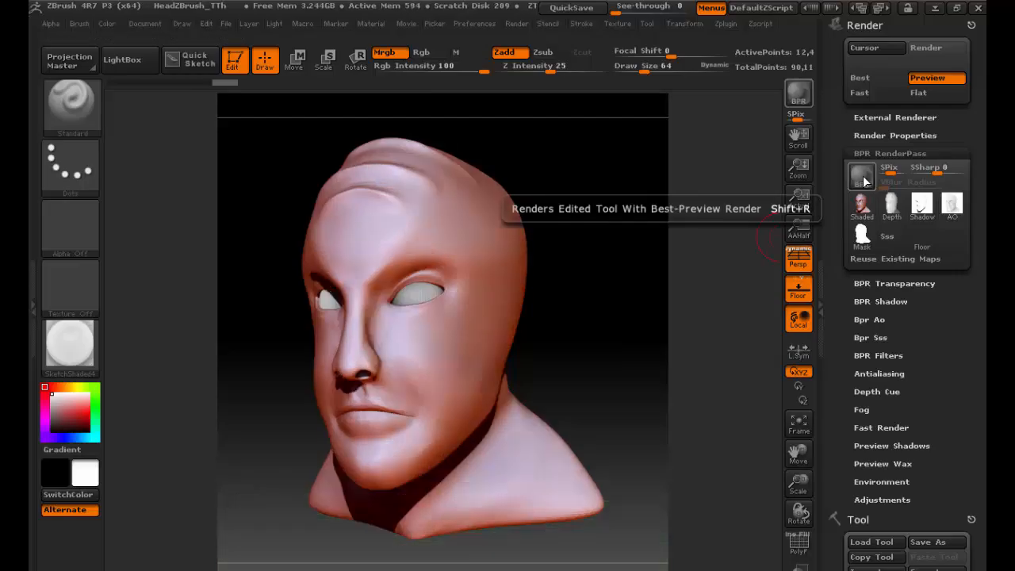
click(864, 179)
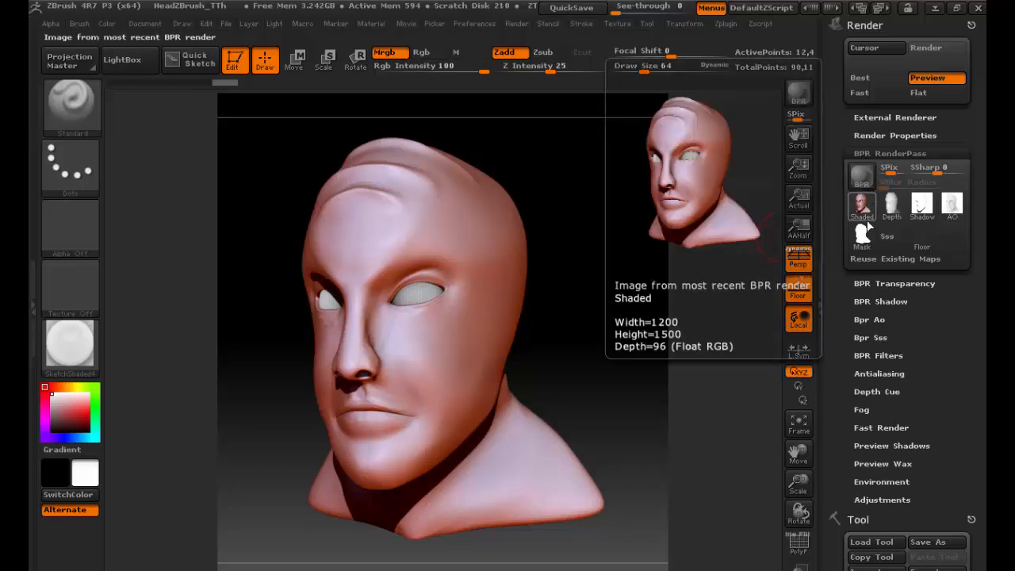
click(807, 99)
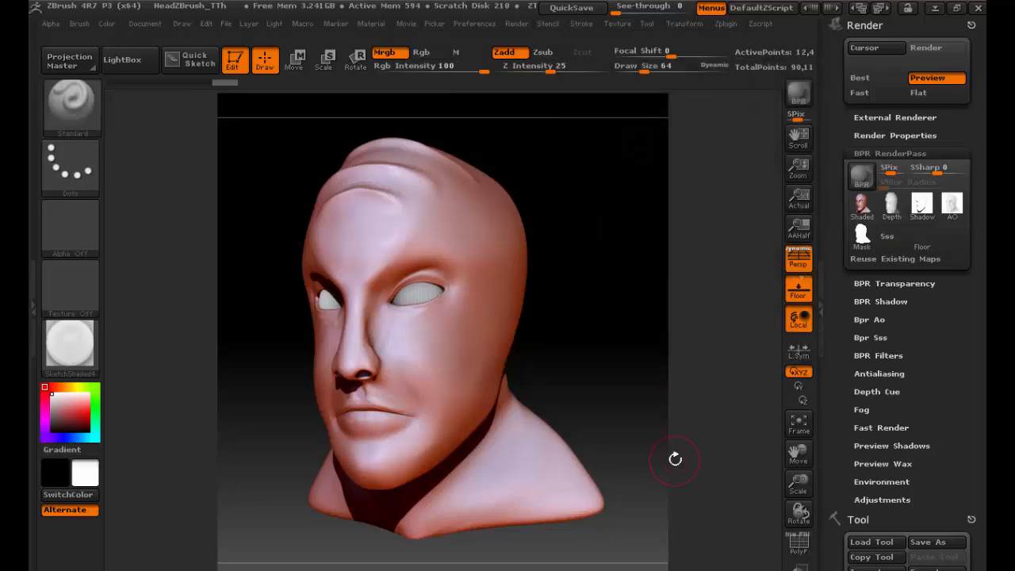
Step: Rotate the head to a slightly higher viewpoint, run a BPR render and inspect the Floor and Shadow maps
mouse_move(643, 374)
mouse_down()
mouse_move(642, 389)
mouse_move(748, 255)
mouse_up()
click(801, 102)
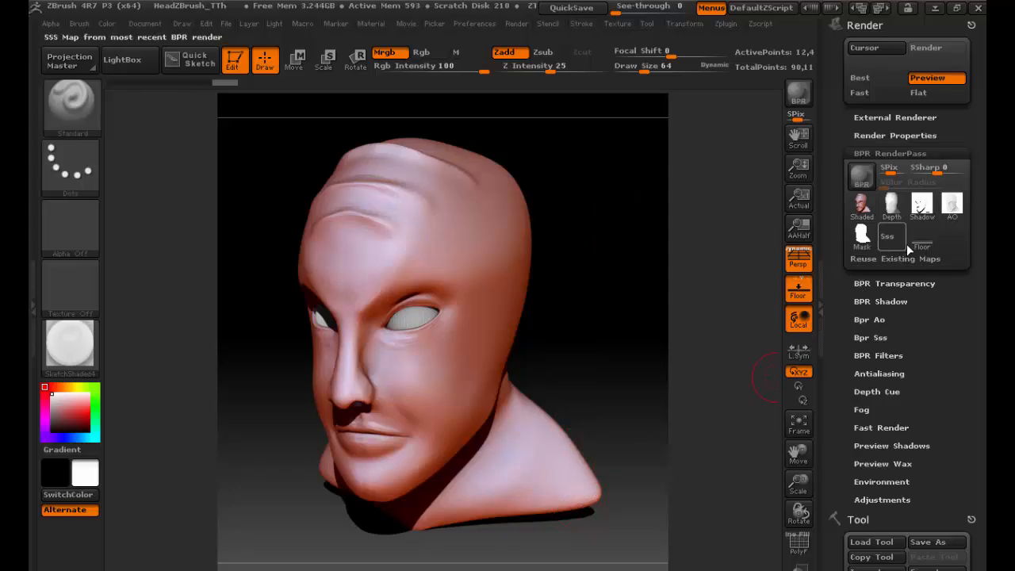
mouse_move(922, 246)
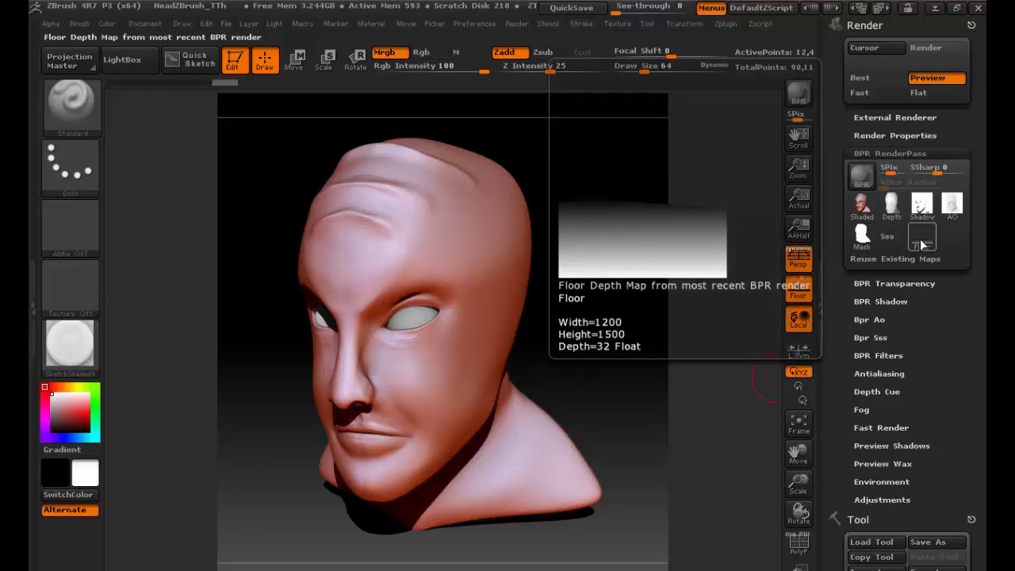
mouse_move(921, 209)
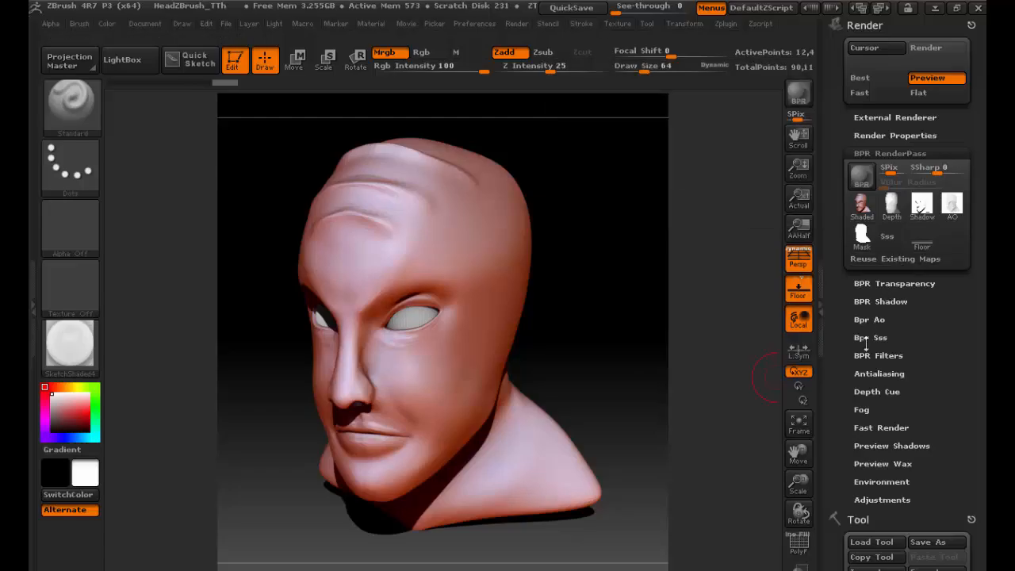
Step: Set the BPR shadow Angle to about 33.8 and run a BPR render
click(876, 302)
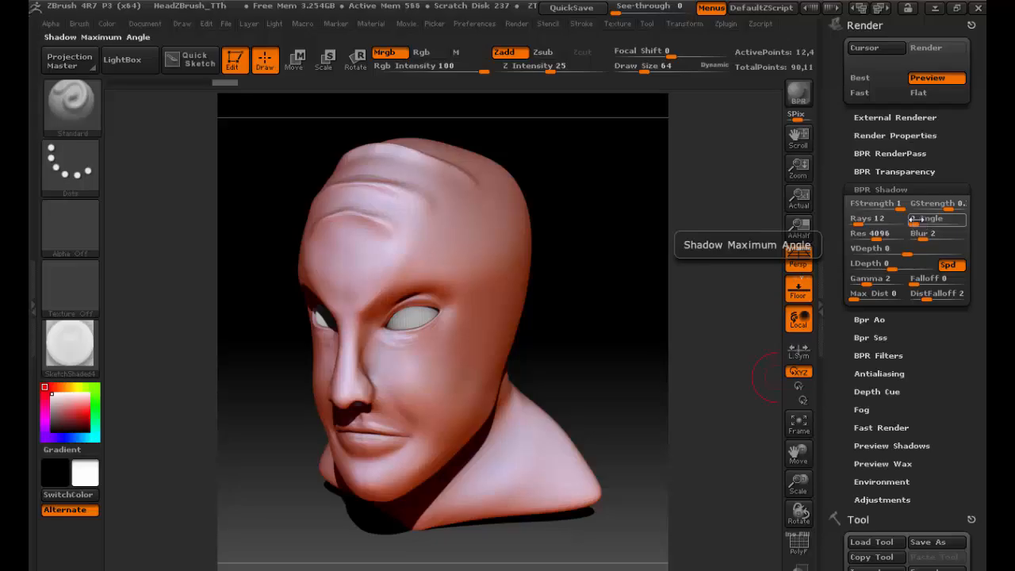
drag(913, 222, 927, 219)
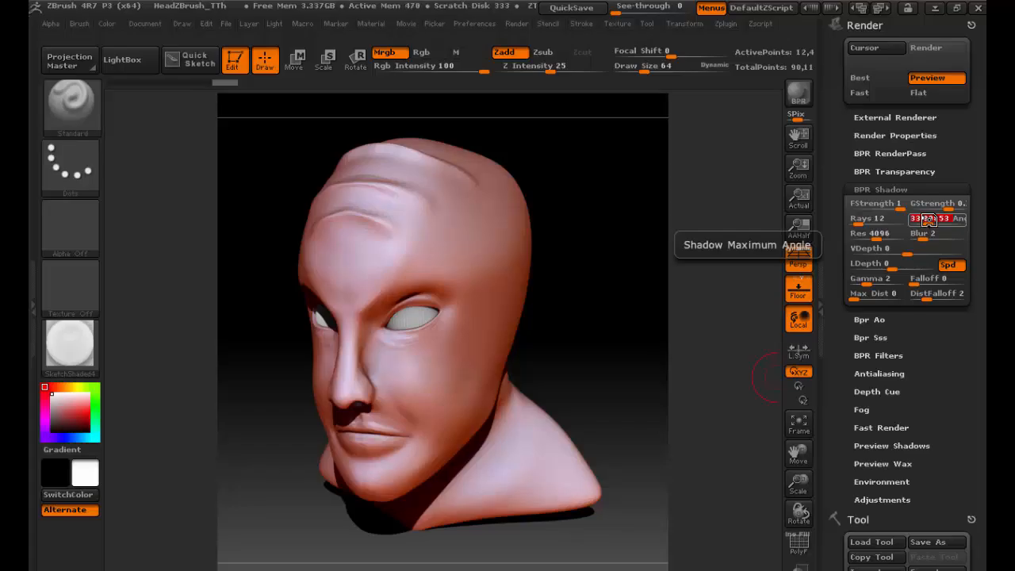
click(798, 98)
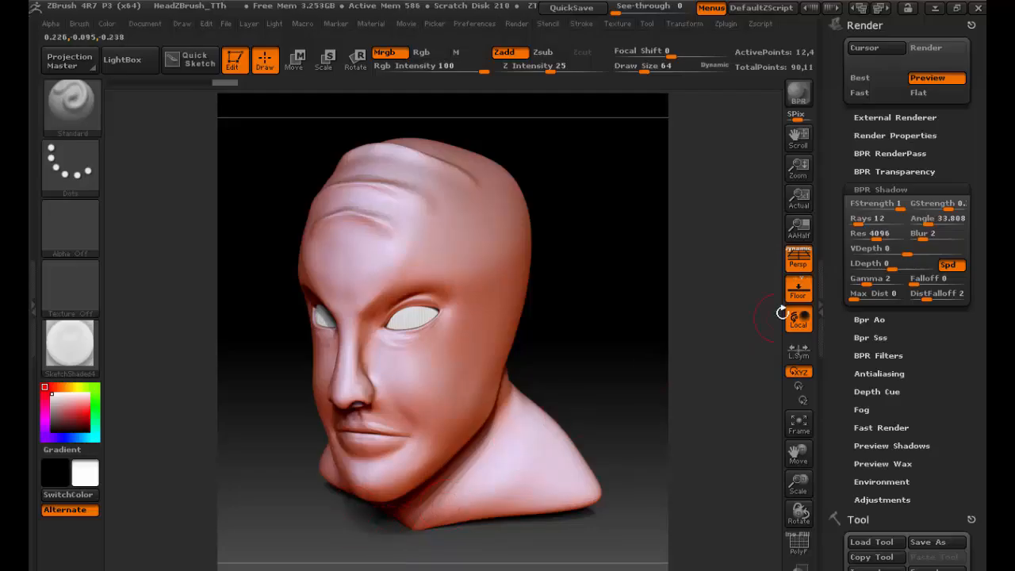
Step: Set the BPR shadow Rays to 36 and Angle to 60, then render the head with BPR
click(857, 220)
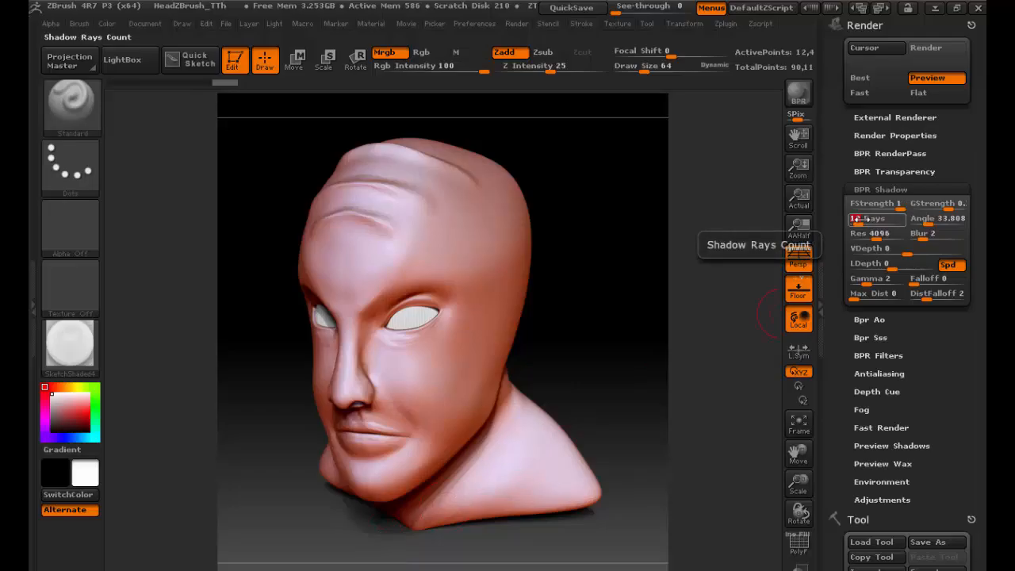
text(32)
key(Return)
click(926, 218)
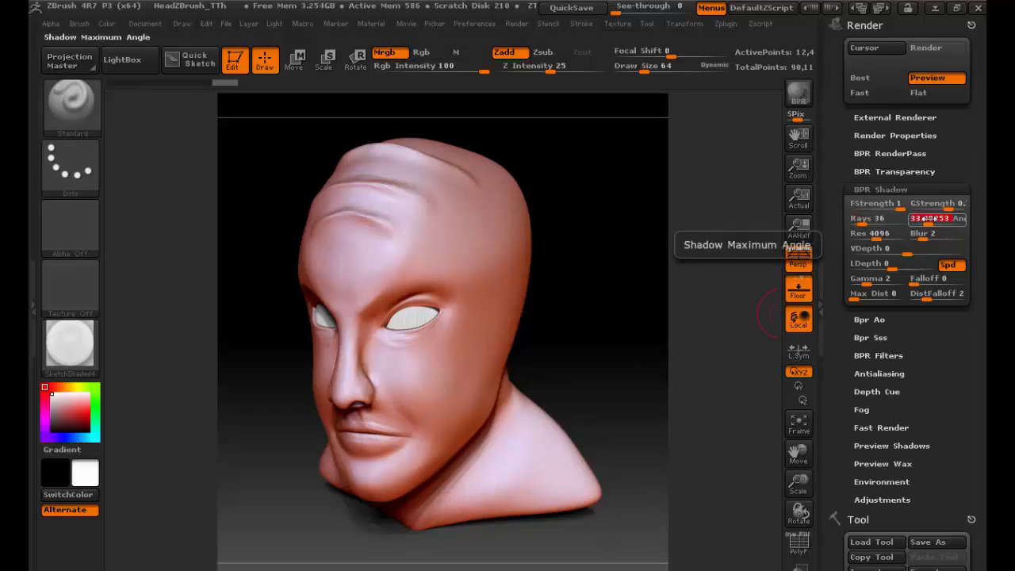
text(60)
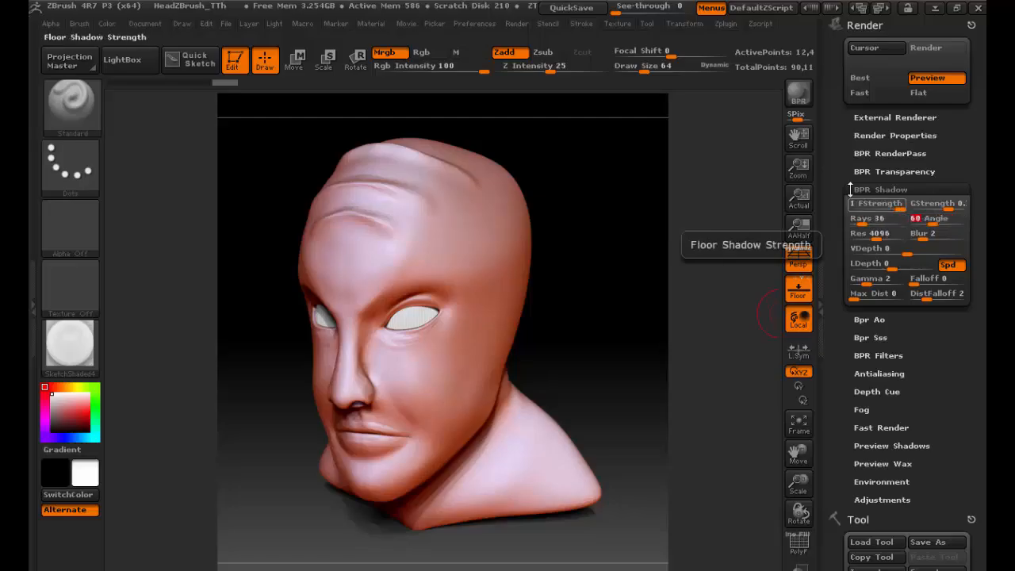
key(Return)
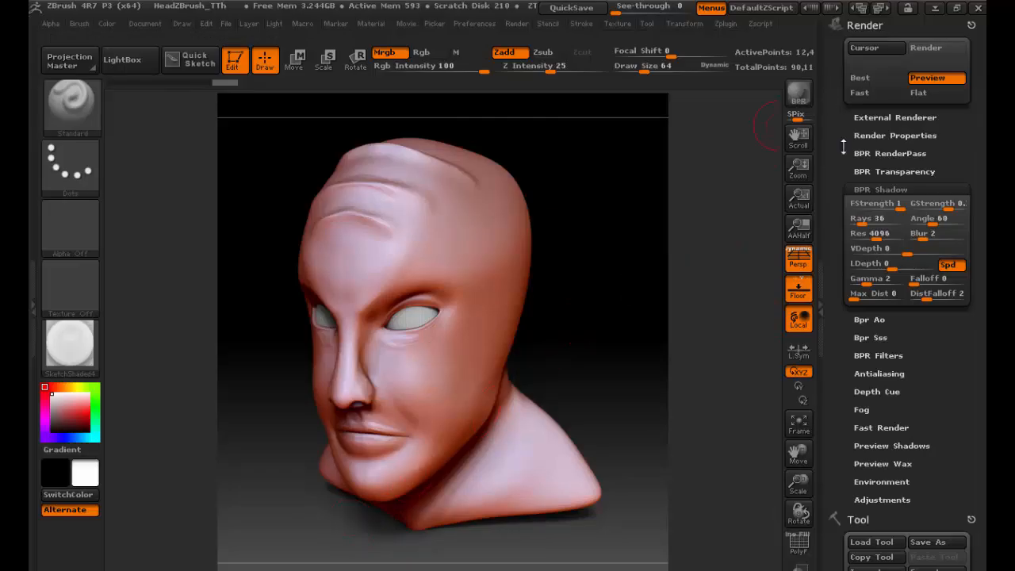
Step: Try the Best renderer on the head from another angle, then return to Preview mode and turn the head back
click(870, 84)
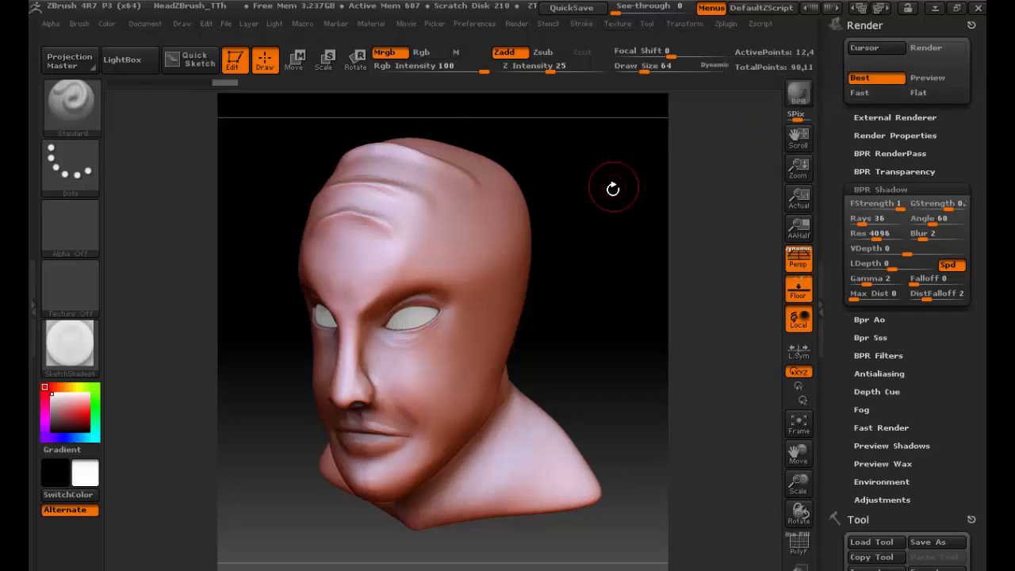
drag(612, 185, 630, 206)
click(884, 79)
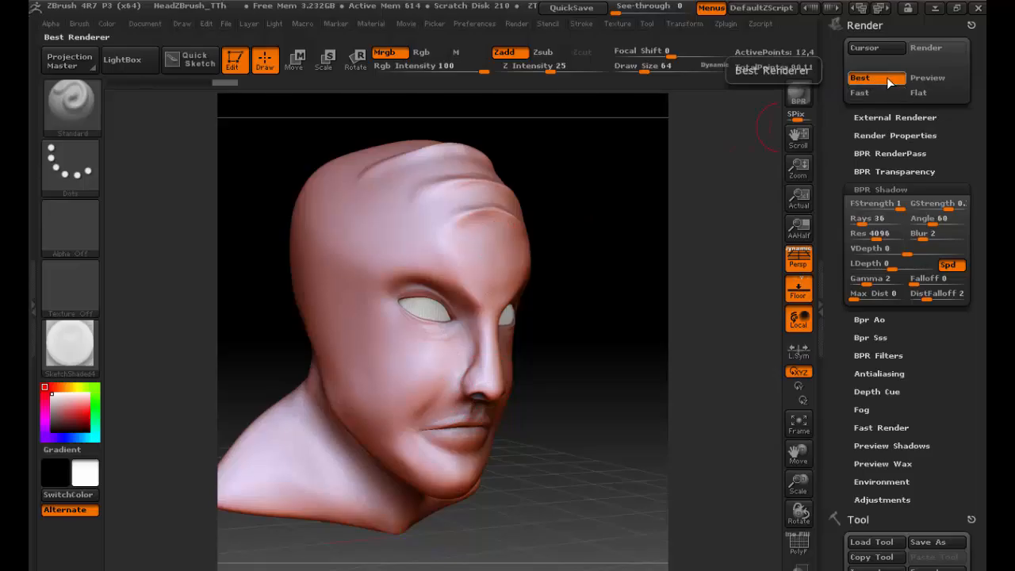
click(942, 79)
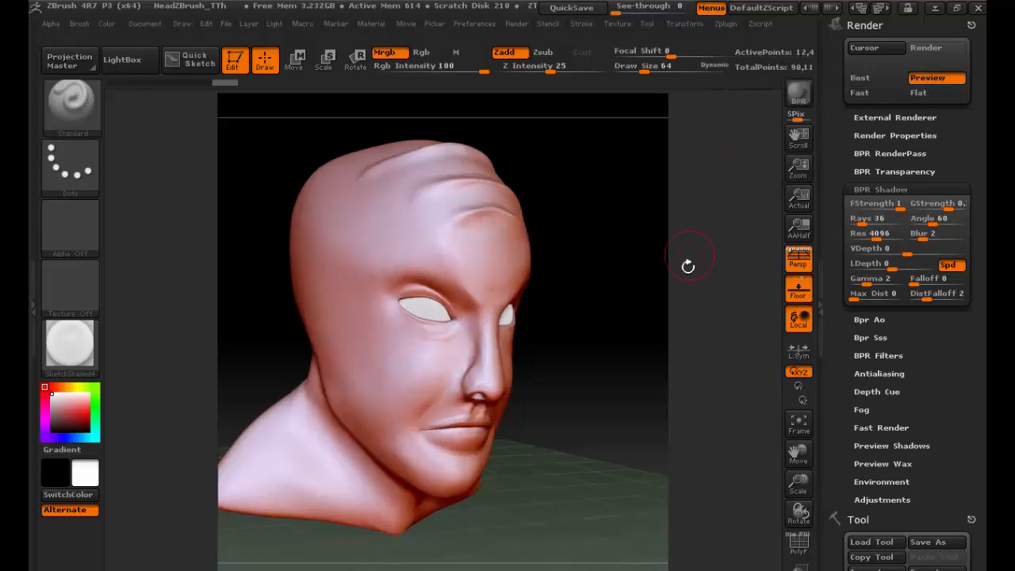
mouse_move(686, 265)
mouse_down()
mouse_move(605, 277)
mouse_move(637, 267)
mouse_move(612, 271)
mouse_up()
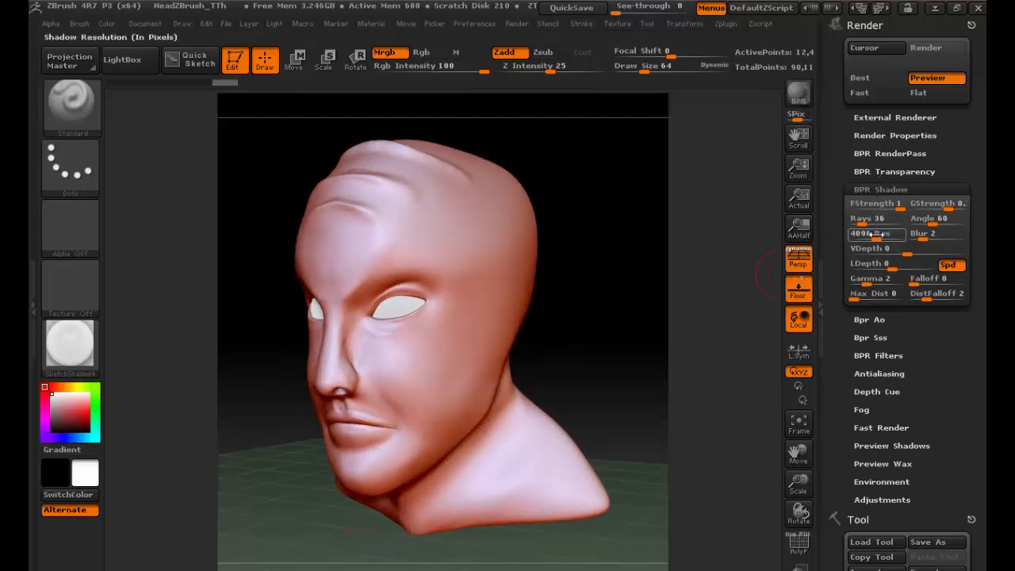
Step: Set the BPR shadow Rays to 48
click(873, 219)
text(8)
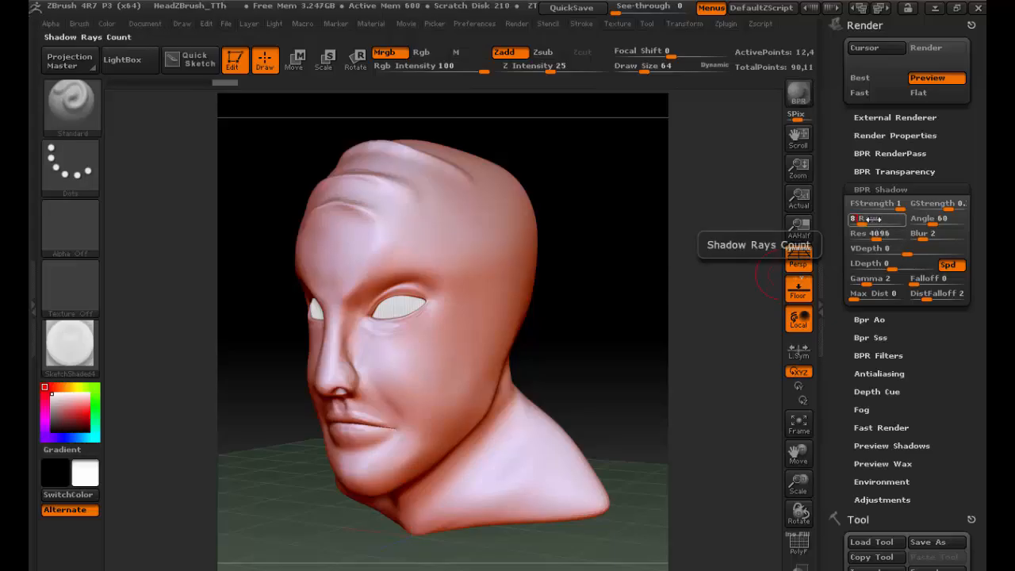
text(4)
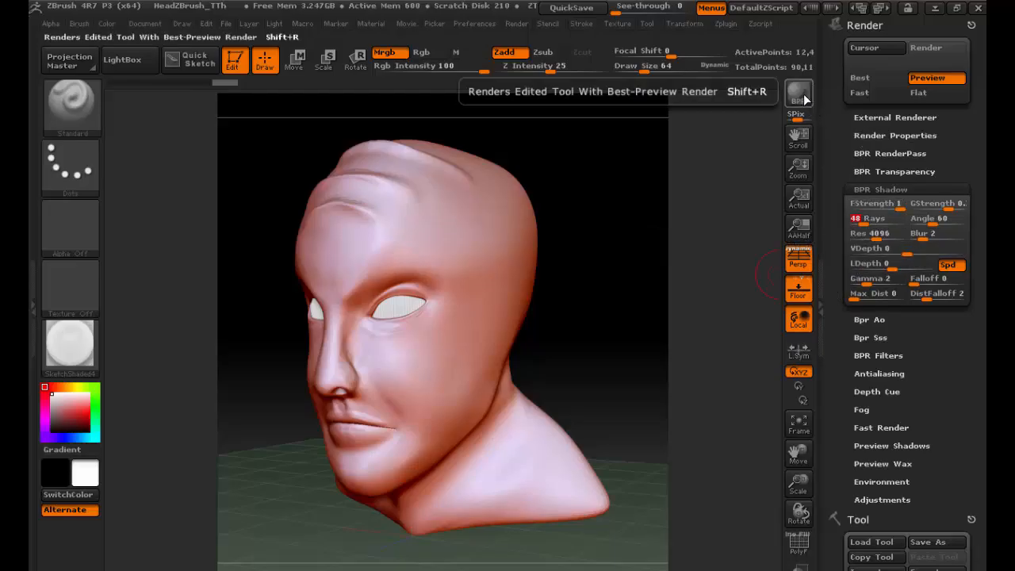
Step: Move the main light to the upper left of the light placement sphere
click(274, 23)
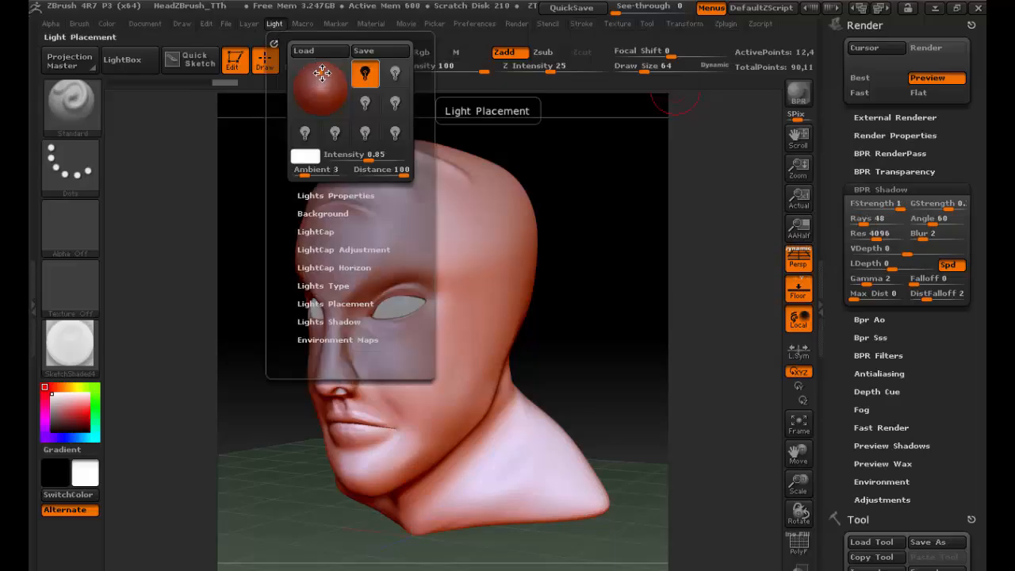
mouse_move(321, 73)
mouse_down()
mouse_move(305, 72)
mouse_move(335, 90)
mouse_move(324, 81)
mouse_move(332, 69)
mouse_move(320, 92)
mouse_move(304, 80)
mouse_move(322, 92)
mouse_move(307, 75)
mouse_up()
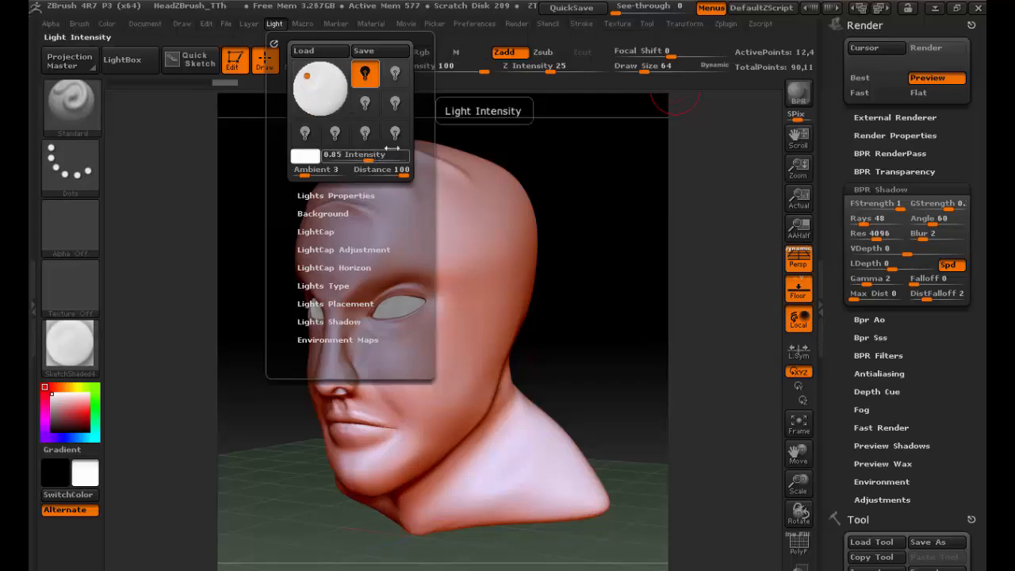
Step: Try a second light placed on the right side of the placement sphere, compare it with the main light, and switch it back off
click(395, 73)
click(335, 114)
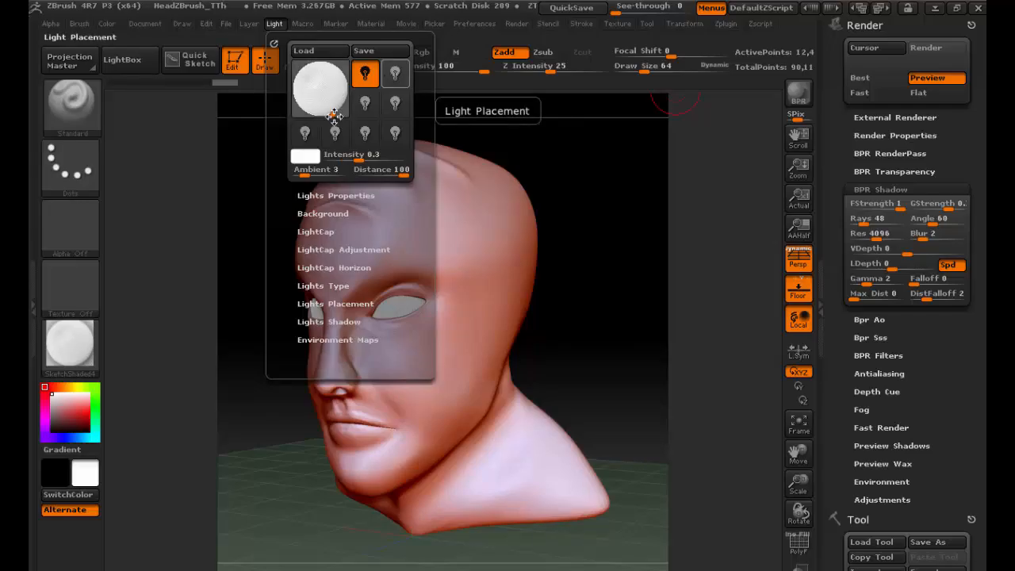
click(395, 73)
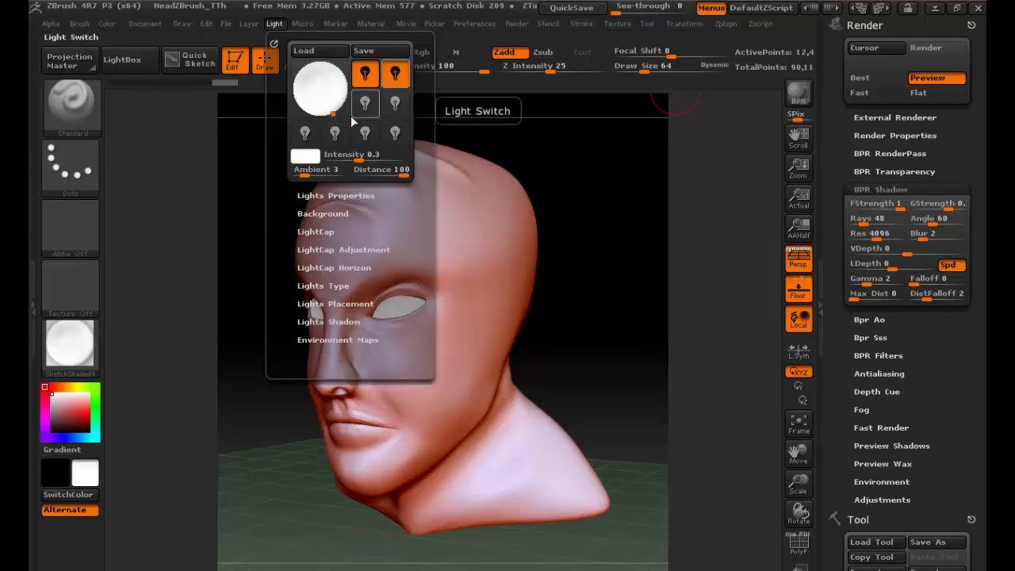
click(336, 90)
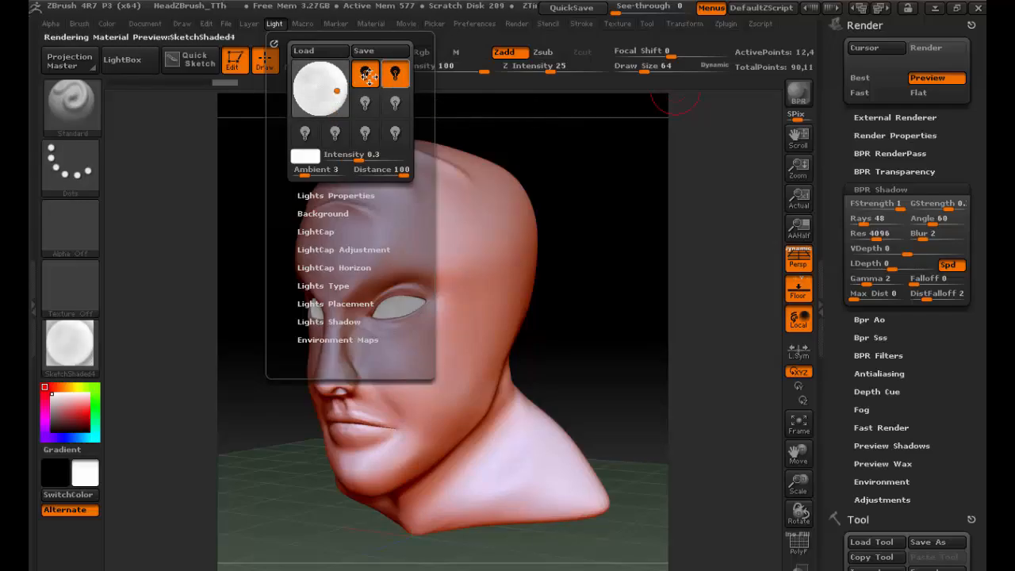
click(364, 74)
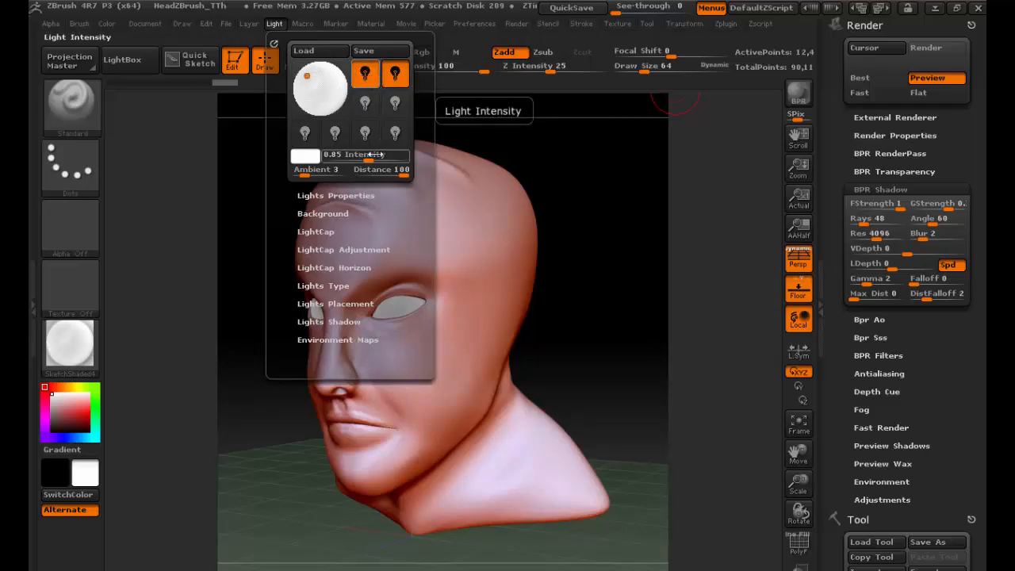
click(395, 74)
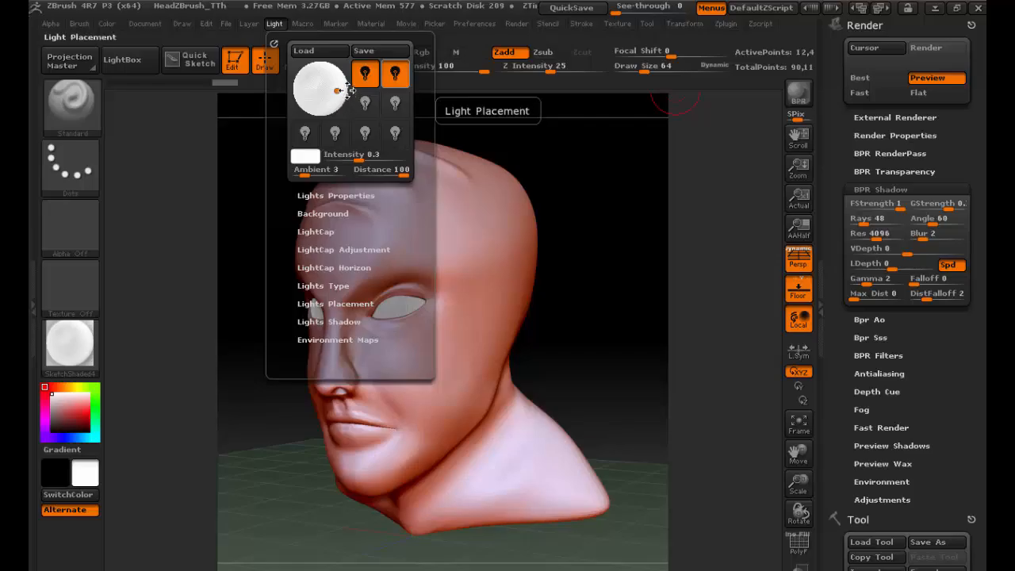
click(396, 75)
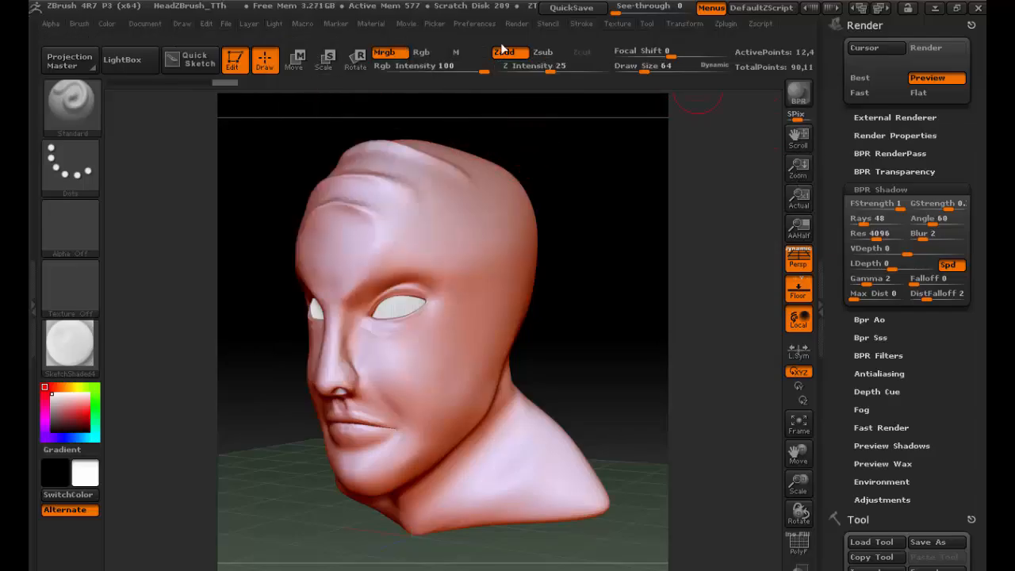
click(406, 23)
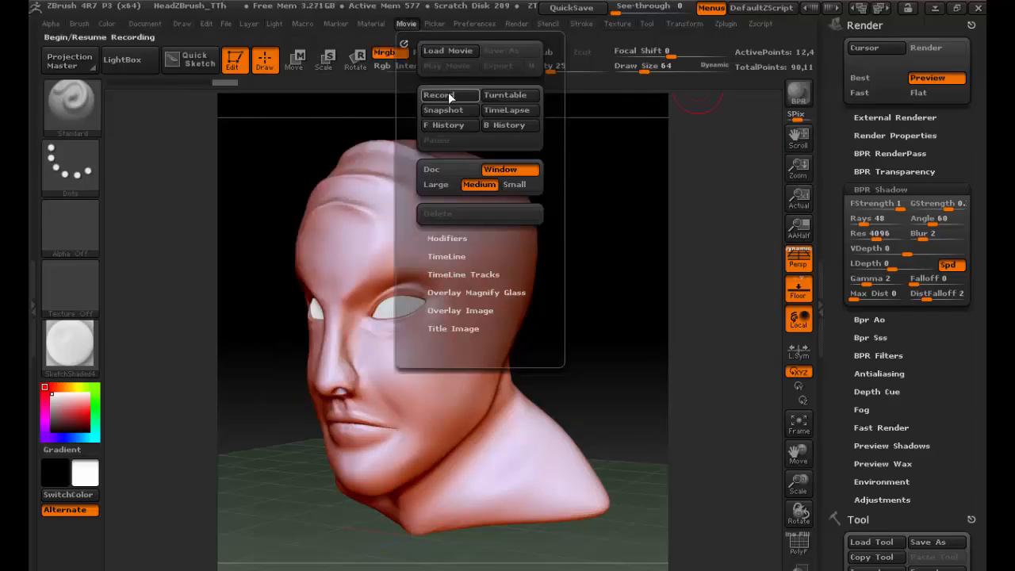
click(497, 96)
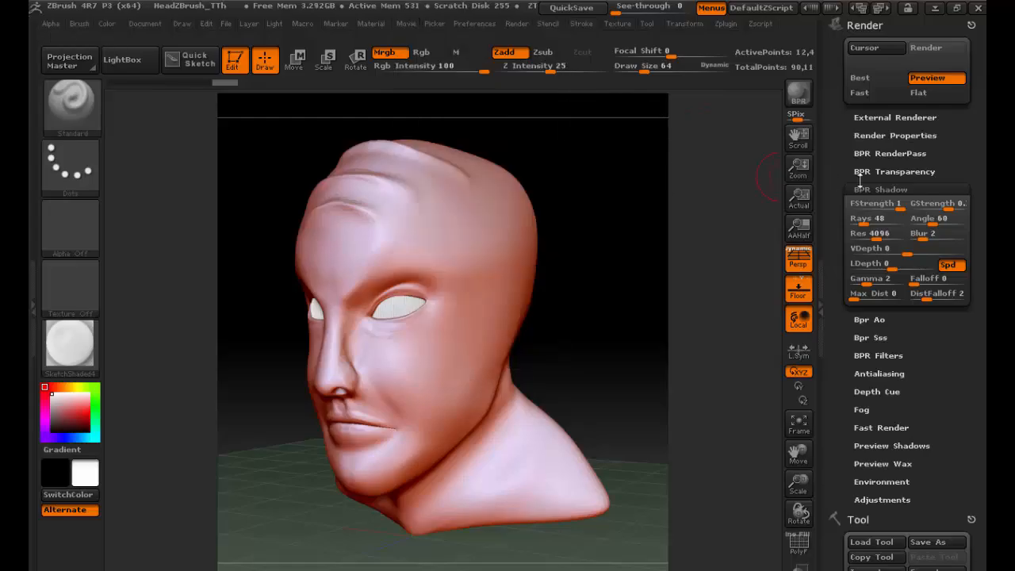
Step: Render the head with BPR and preview the Shaded and AO render passes
click(799, 94)
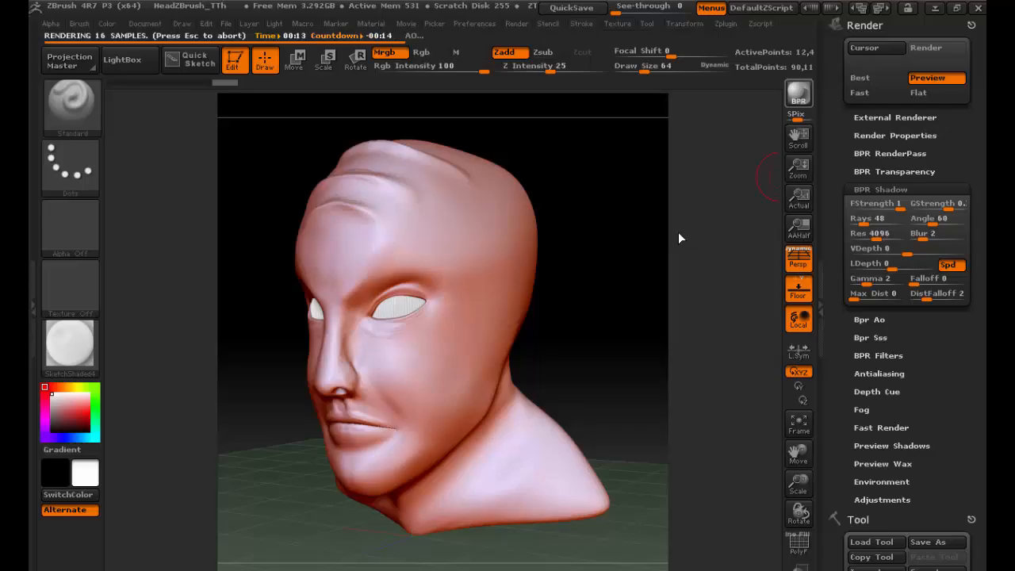
click(678, 232)
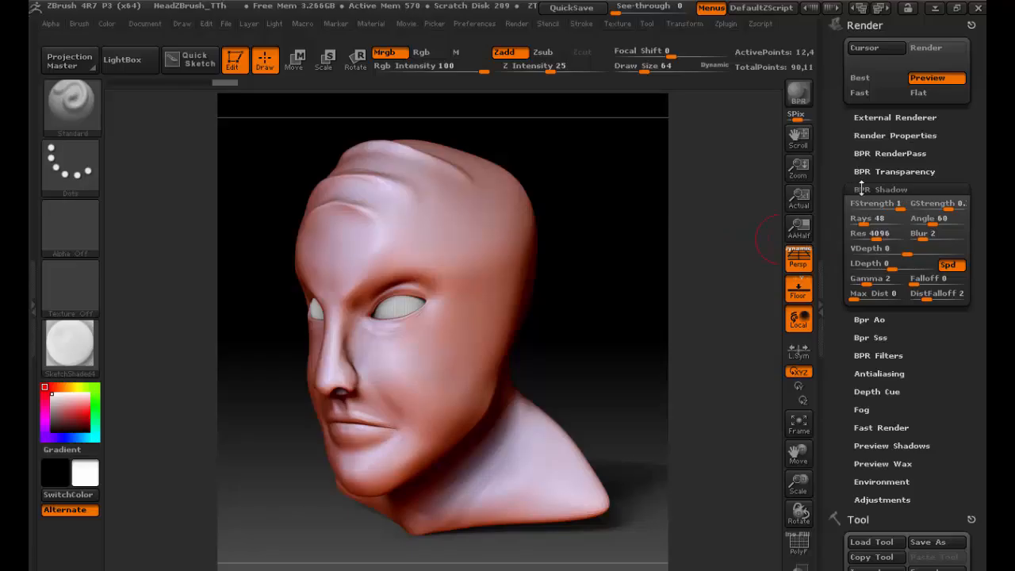
click(861, 188)
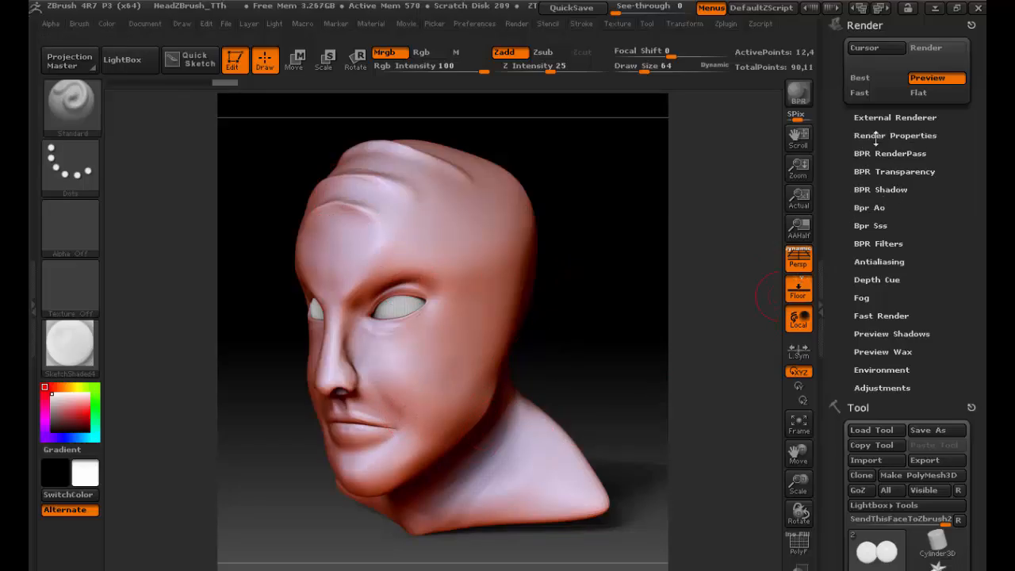
click(899, 152)
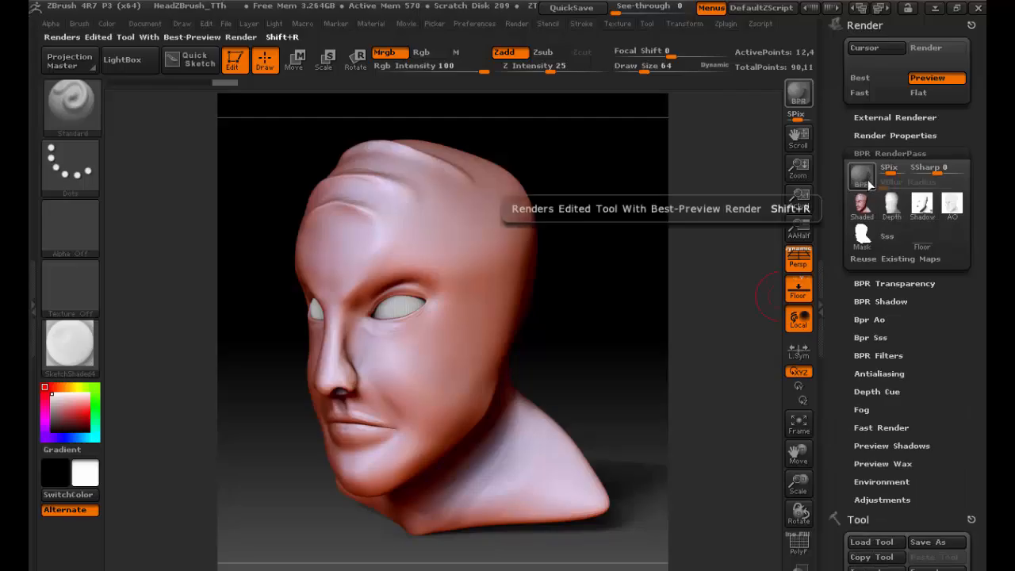
mouse_move(866, 208)
mouse_move(952, 206)
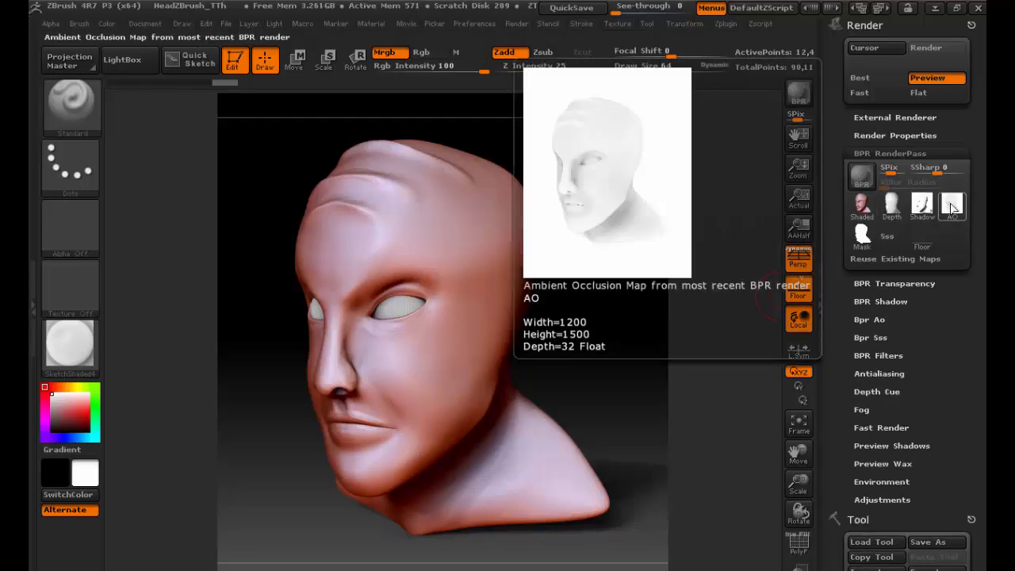
mouse_move(870, 231)
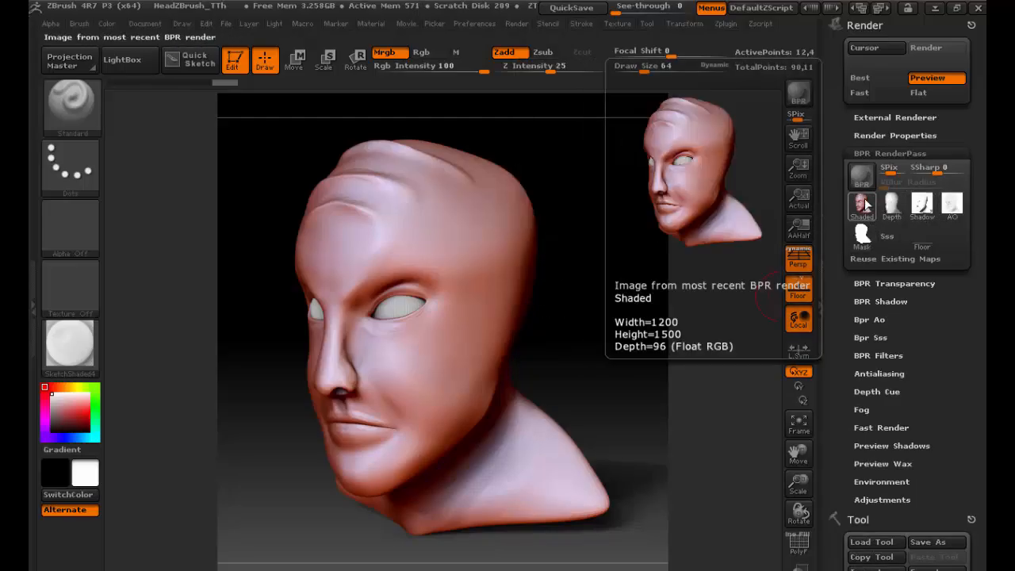
Step: Start exporting the Shaded pass and create and open a folder named FromZbrush inside the project's images folder
click(865, 208)
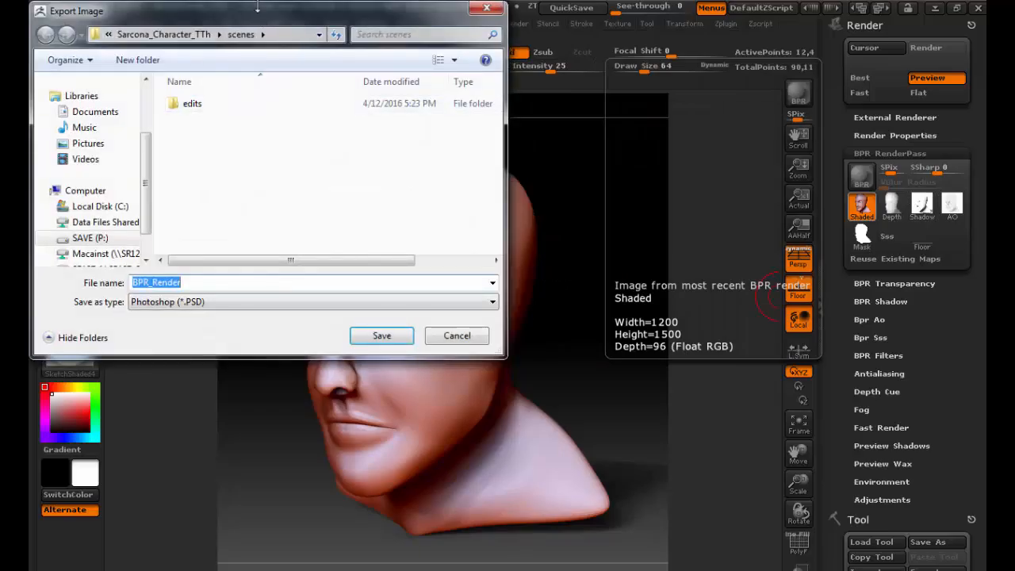
drag(265, 18, 424, 45)
click(355, 61)
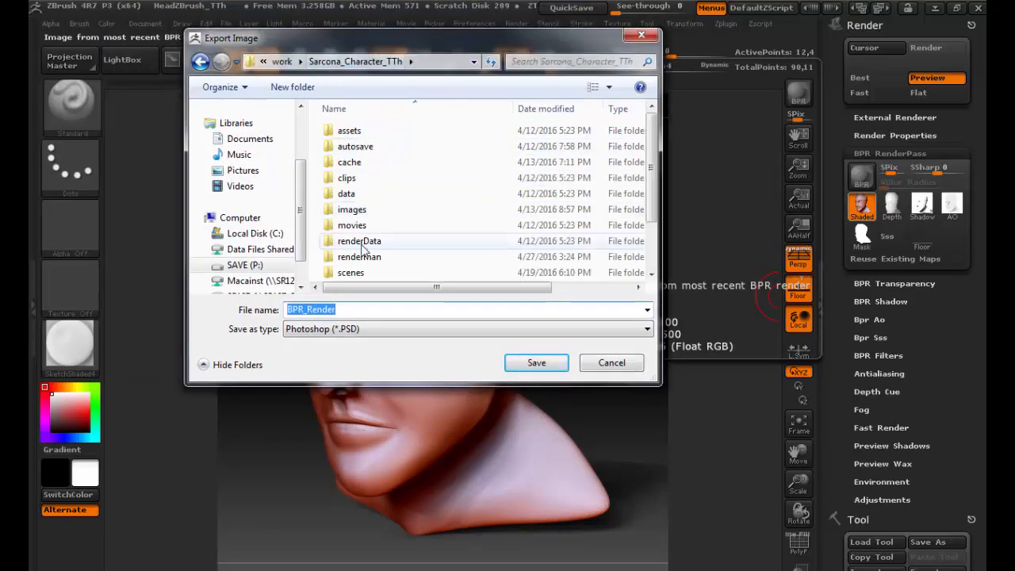
click(360, 243)
click(354, 273)
scroll(349, 246, down, 2)
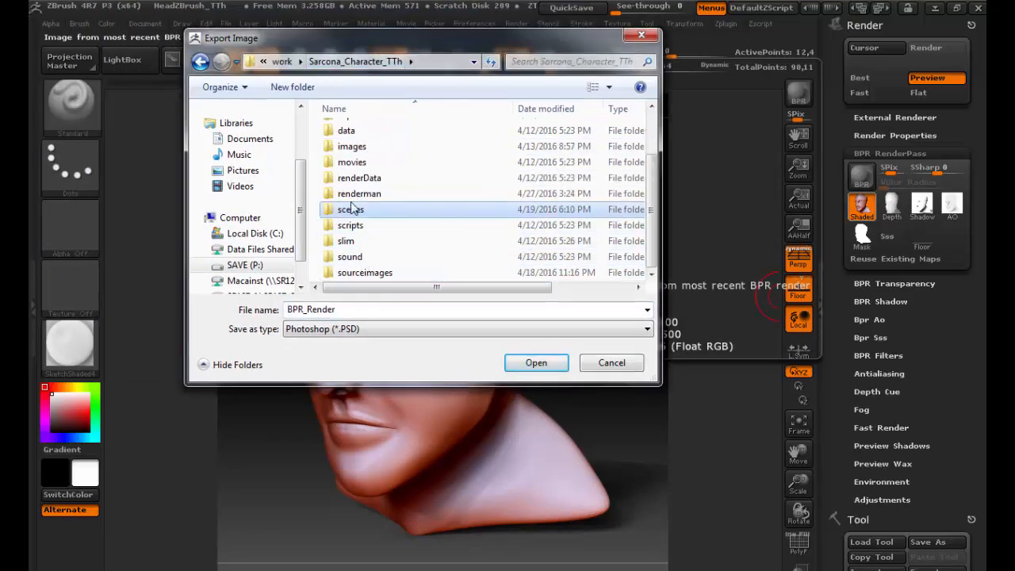
double_click(353, 149)
click(300, 88)
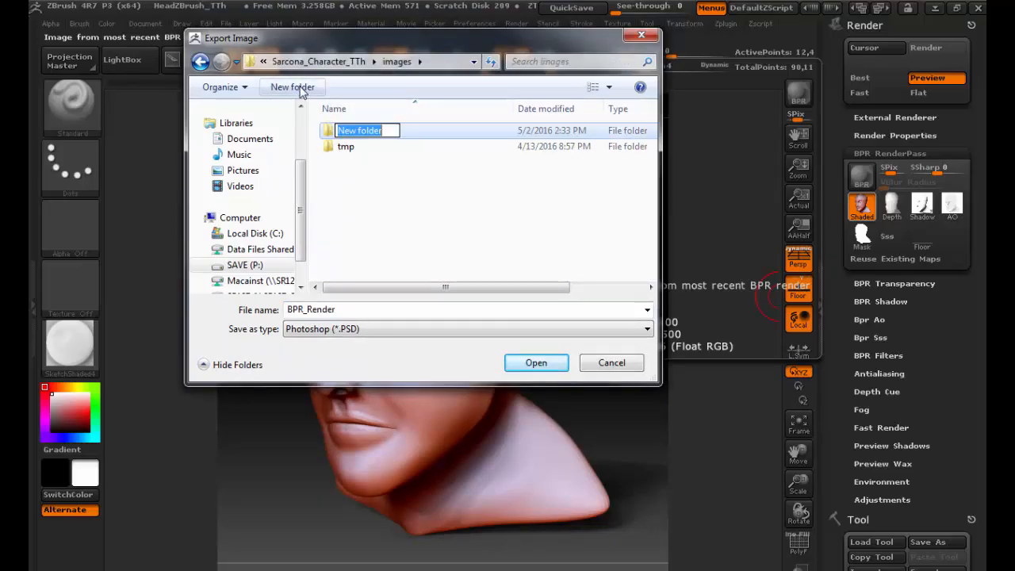
text(FromZbrush)
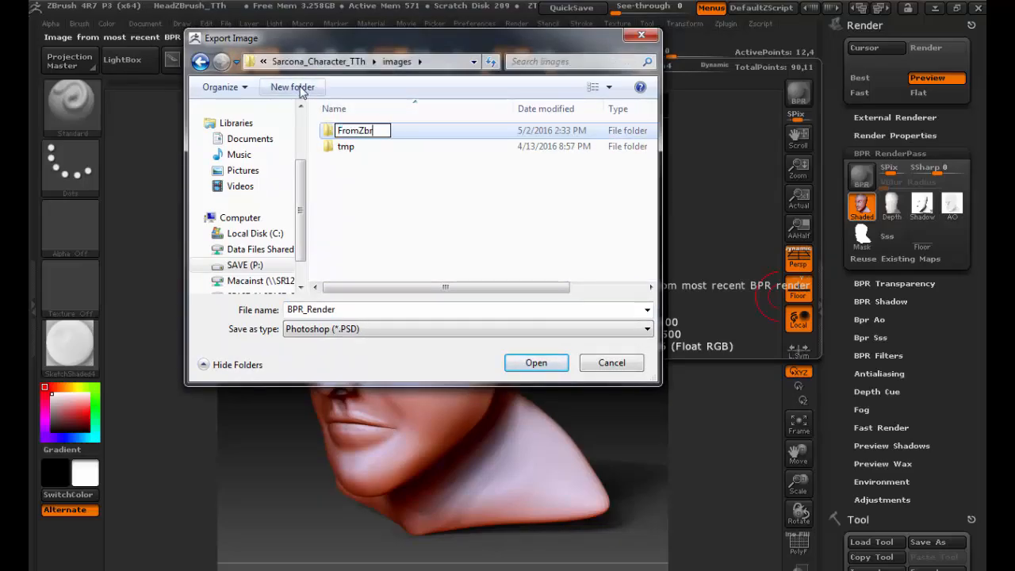
key(Return)
key(Return)
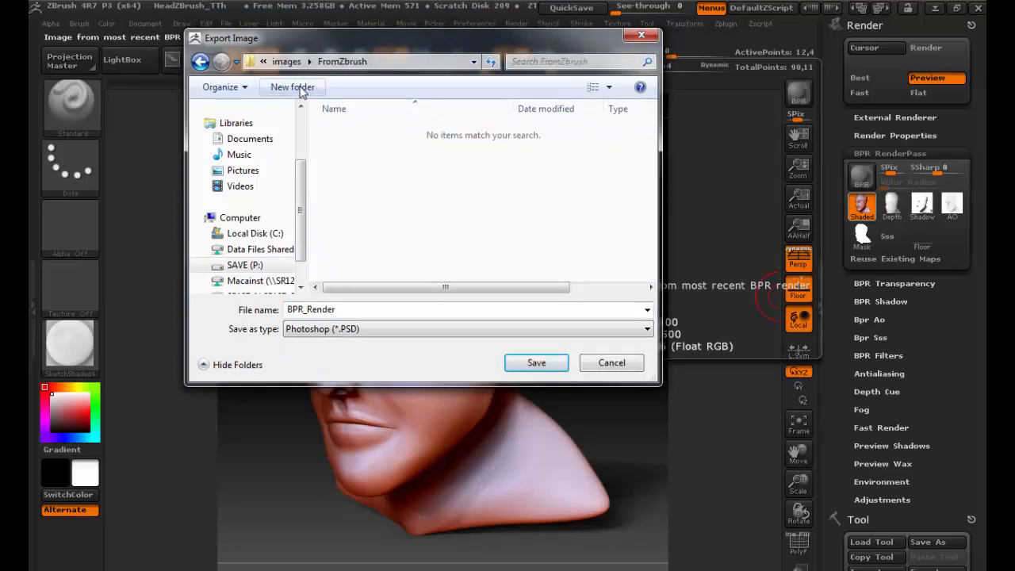
Step: Save the Shaded pass as a Photoshop file named Shaded in the FromZbrush folder
double_click(338, 309)
text(Shaded)
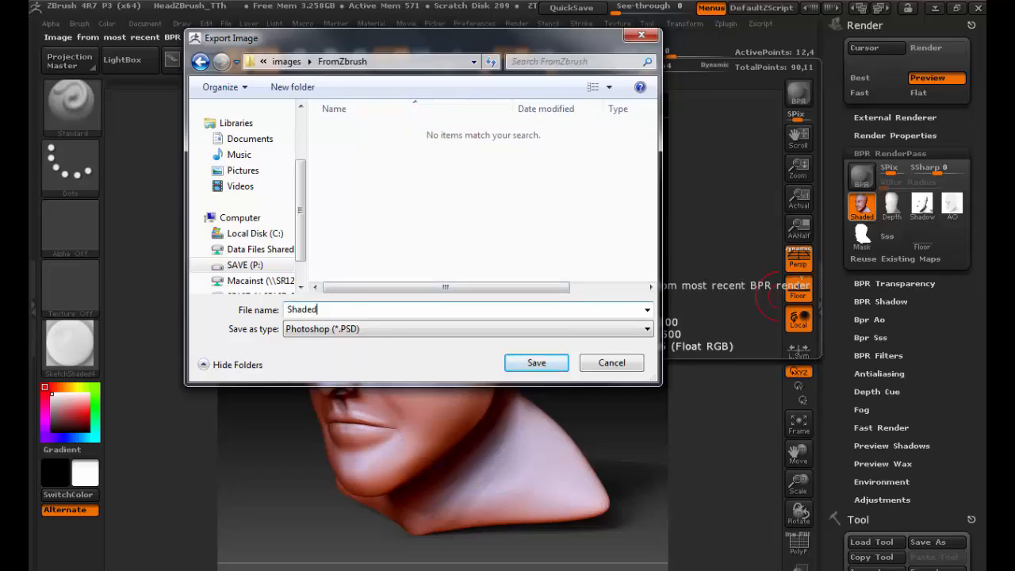
key(Return)
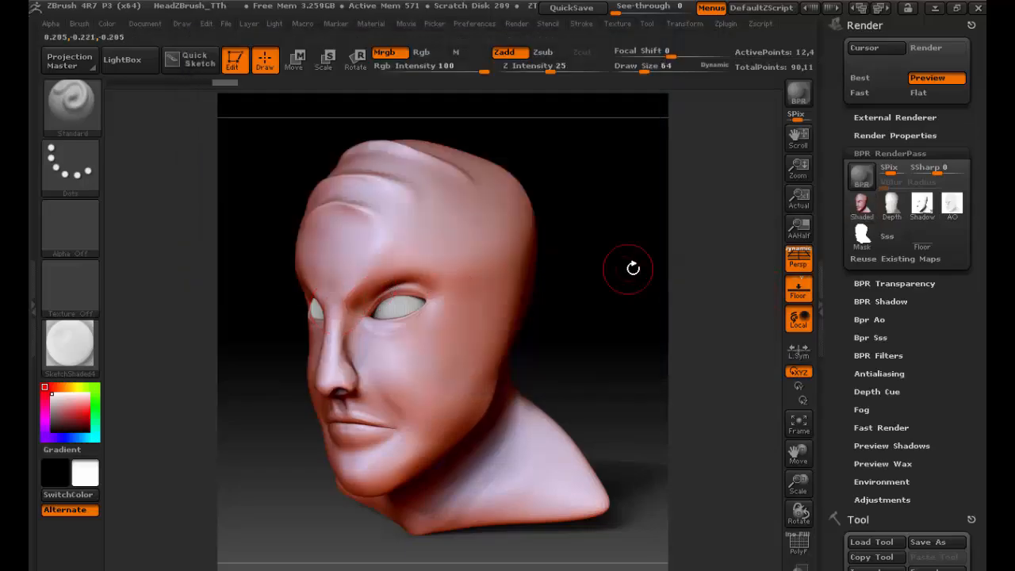
Step: Export the Depth and Shadow passes to the FromZbrush folder as Photoshop files named Depth and Shadow
click(893, 208)
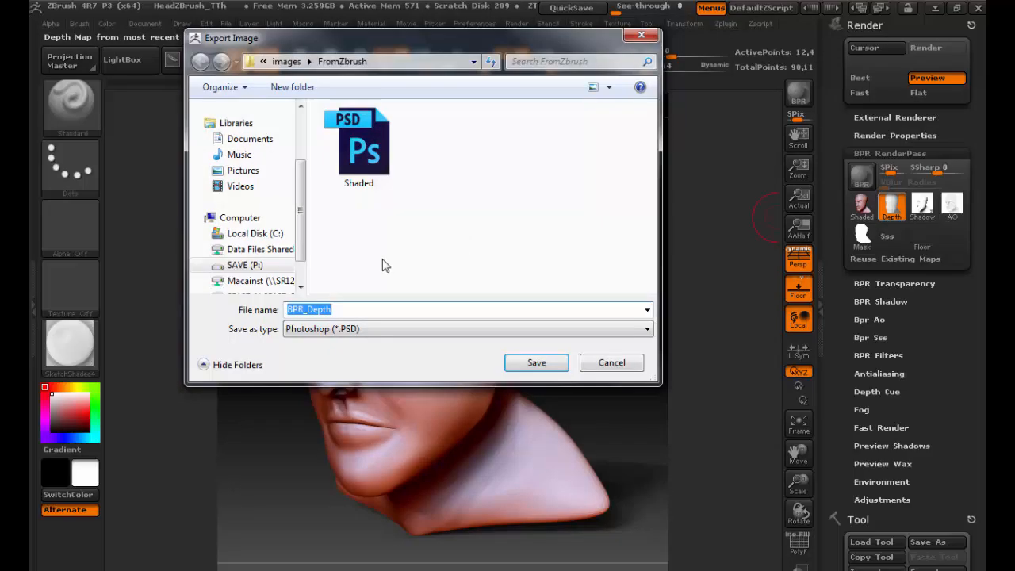
text(depth)
key(Return)
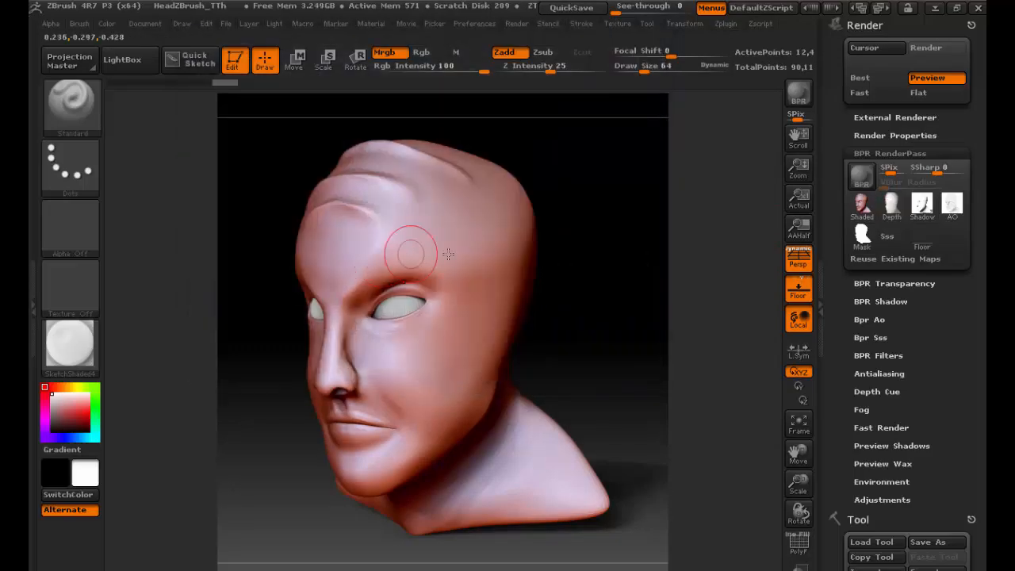
click(922, 207)
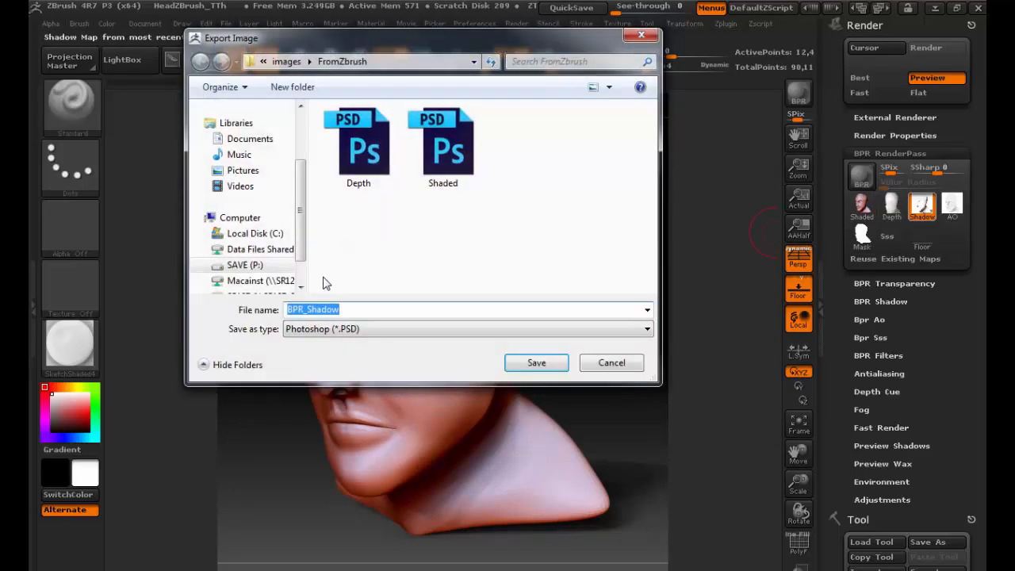
text(Shadow)
key(Return)
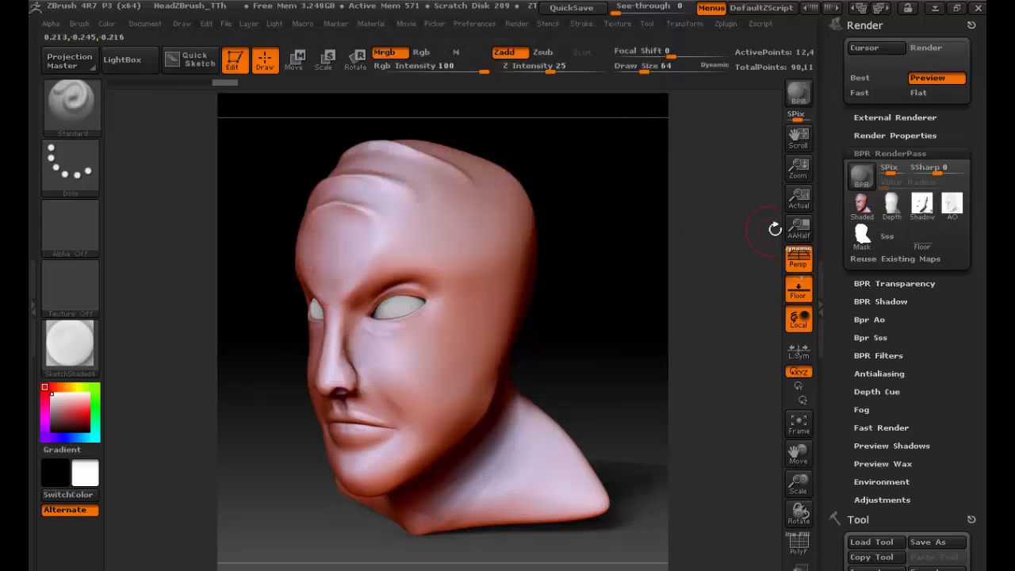
Step: Export the ambient occlusion and mask passes to the FromZbrush folder as Photoshop files named AO and Mask
click(954, 204)
text(AO)
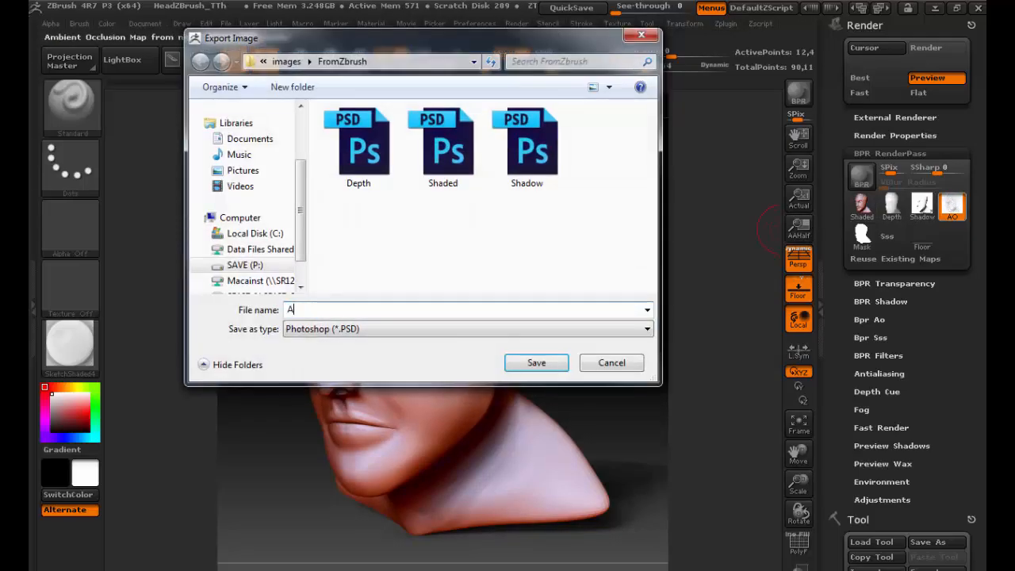
key(Return)
click(861, 235)
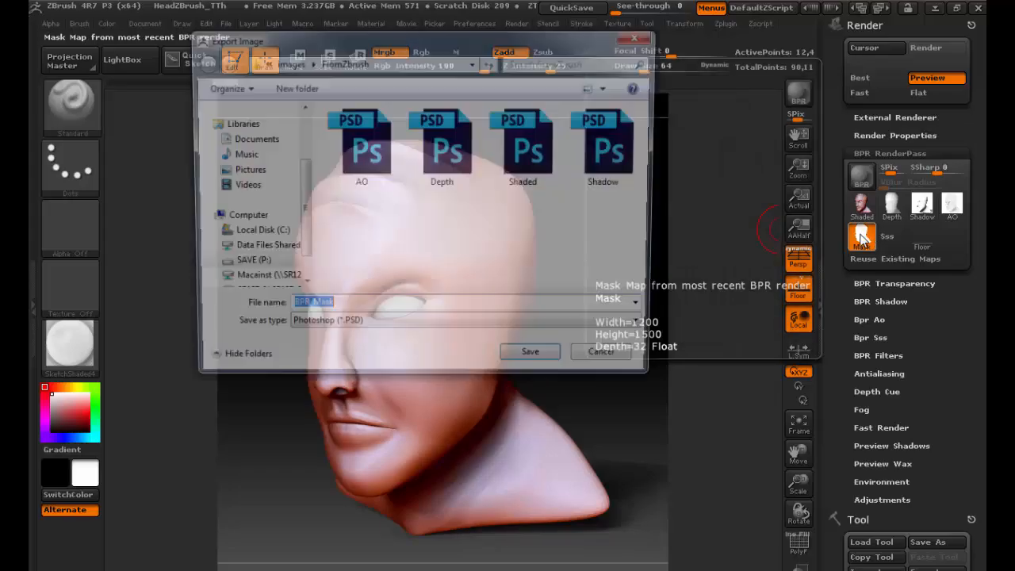
text(Mask)
key(Return)
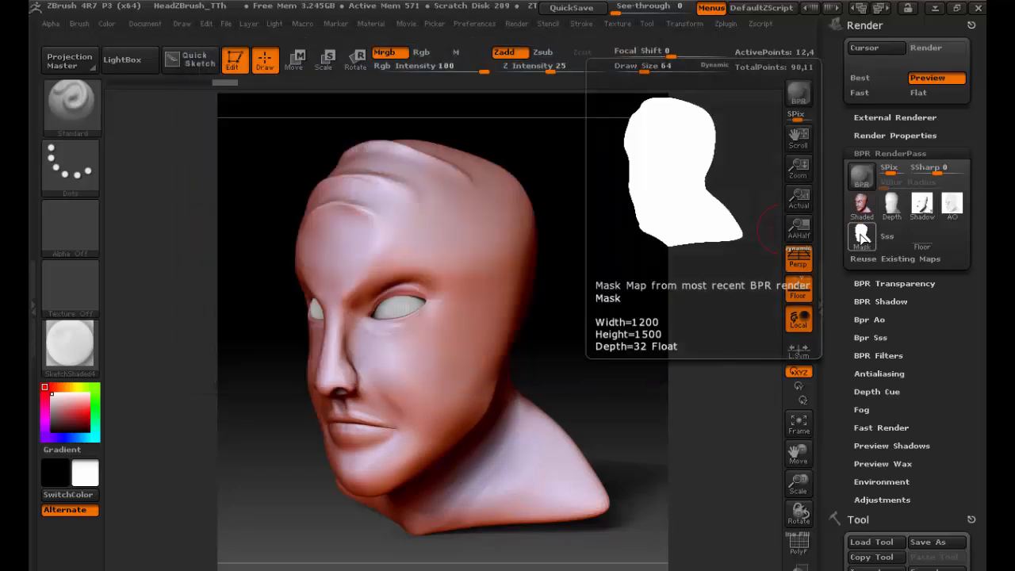
Step: Export the Floor pass to the FromZbrush folder as a Photoshop file named Floor
click(922, 237)
text(Floor)
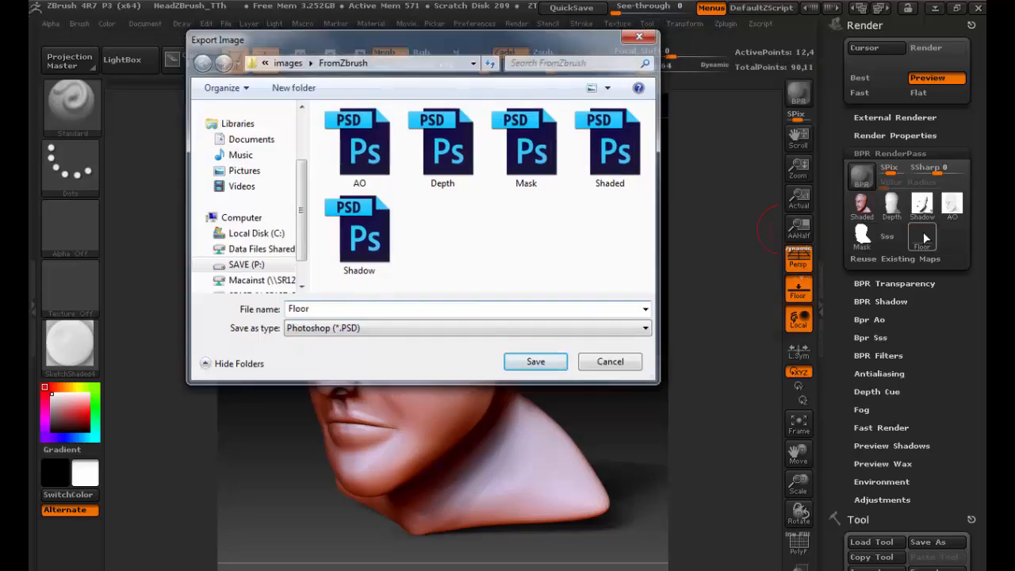
key(Return)
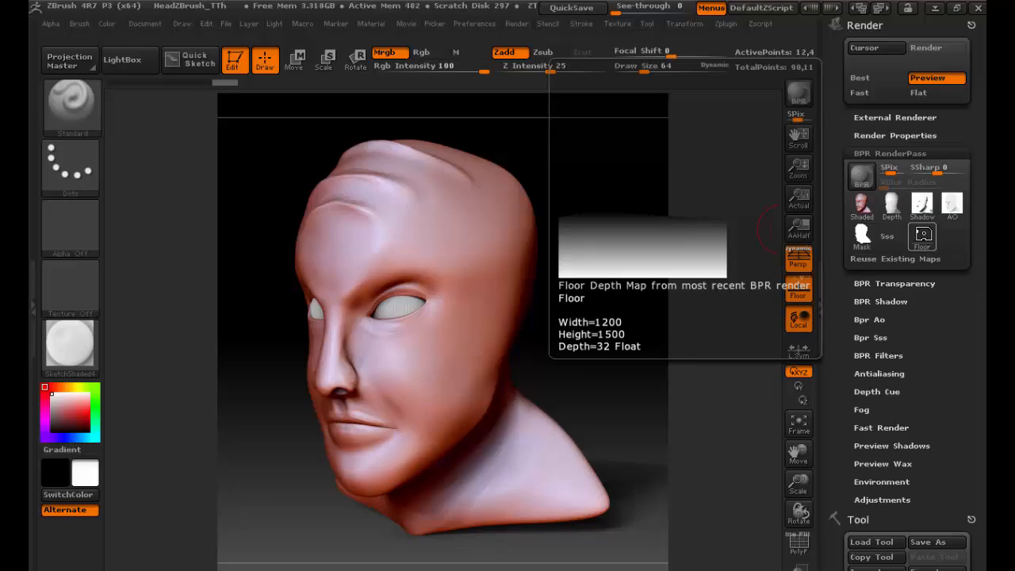
Step: Switch to Photoshop and browse to the SAVE (P:) drive for files to open
key(alt+Tab)
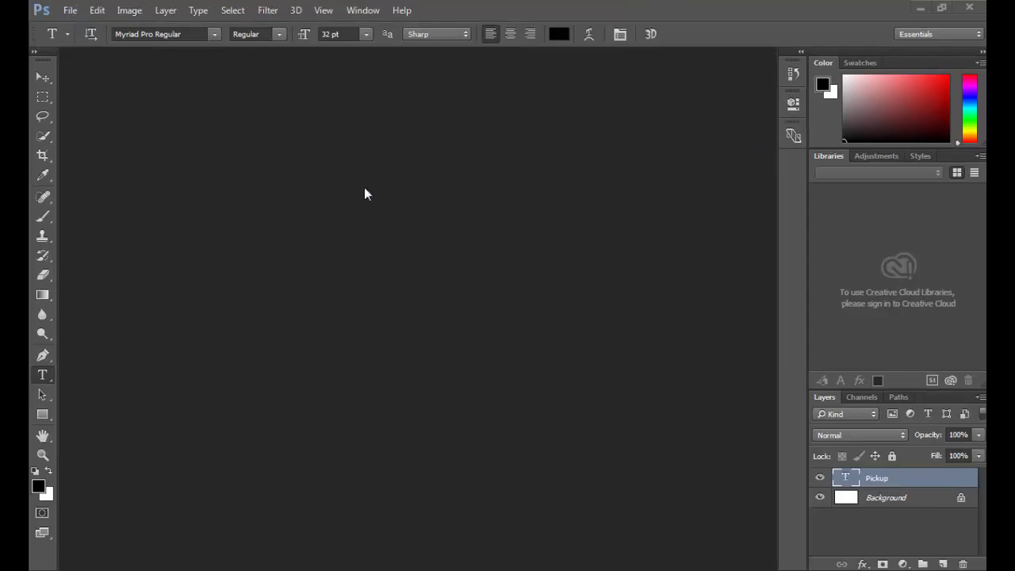
key(ctrl+o)
drag(197, 17, 285, 70)
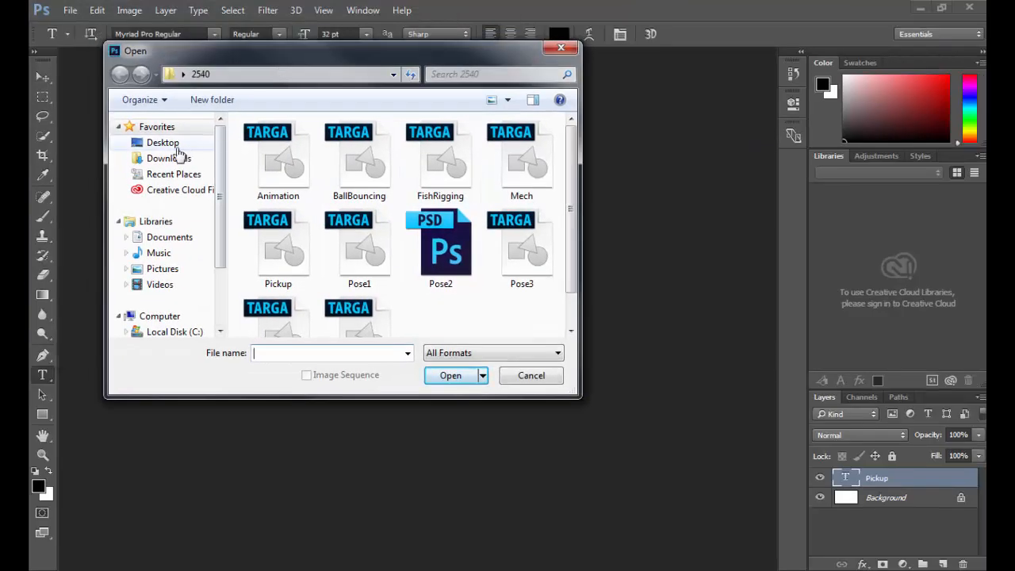
click(179, 238)
scroll(220, 295, down, 2)
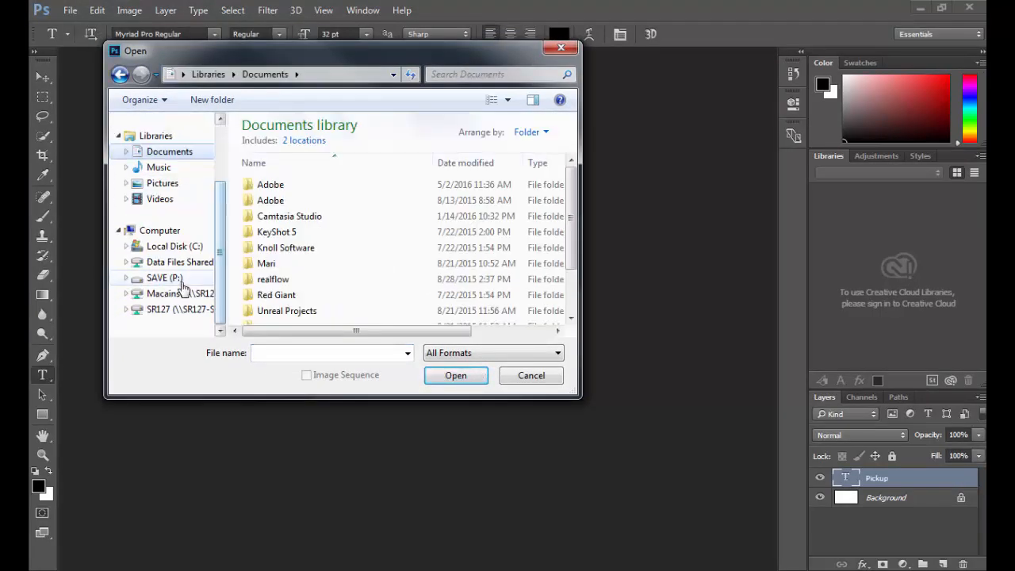
click(176, 277)
Step: Open the AO, Depth, Floor, Mask, Shaded and Shadow files from the FromZbrush folder in the character project's images folder under 2510/work
click(280, 272)
scroll(285, 274, down, 3)
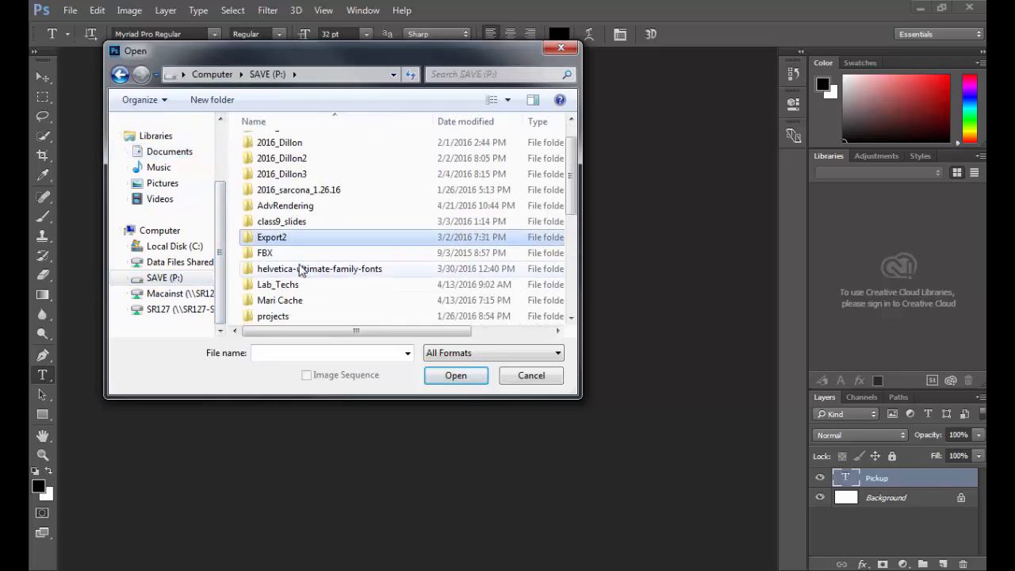
double_click(287, 284)
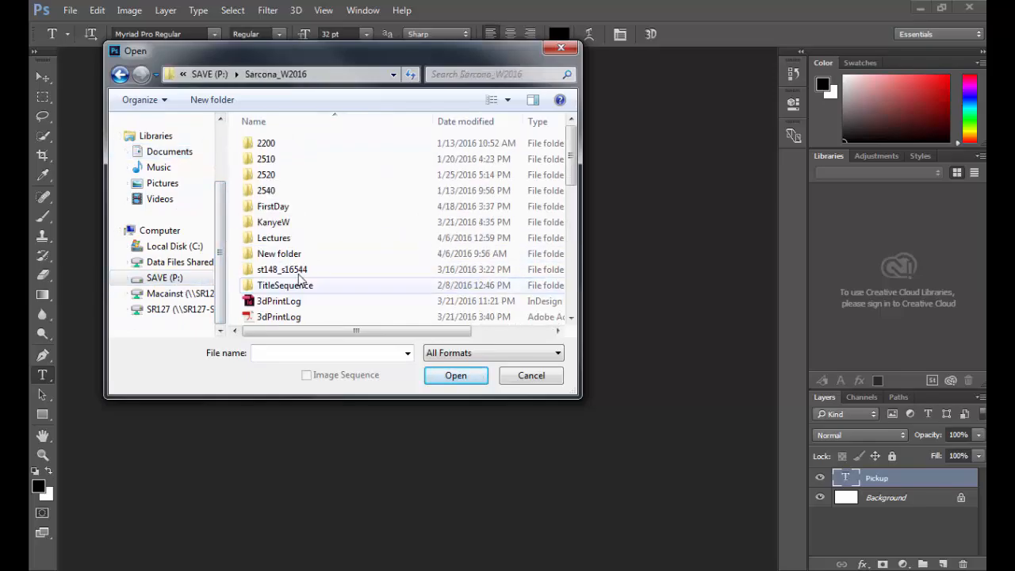
double_click(281, 158)
double_click(282, 173)
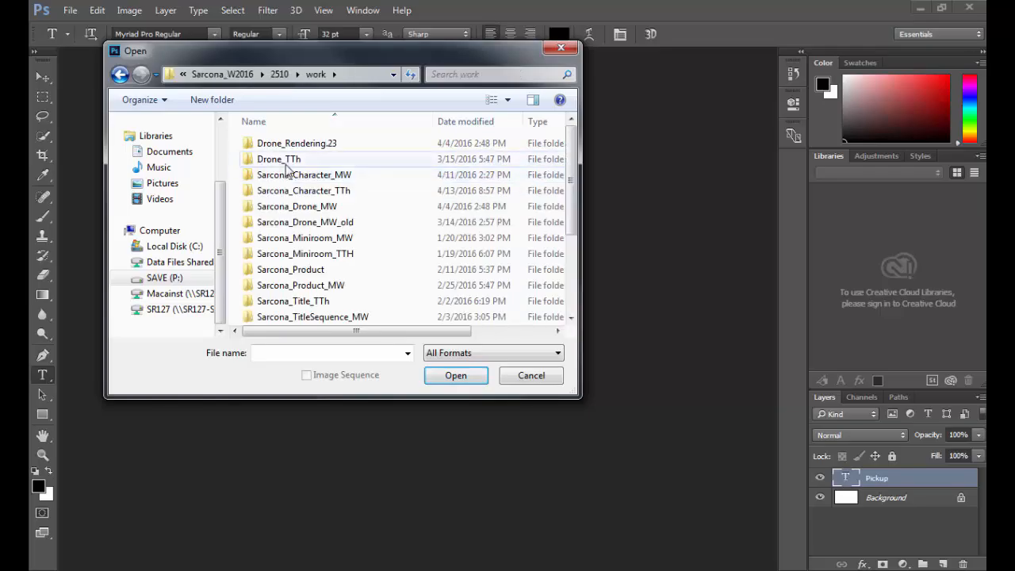
double_click(286, 190)
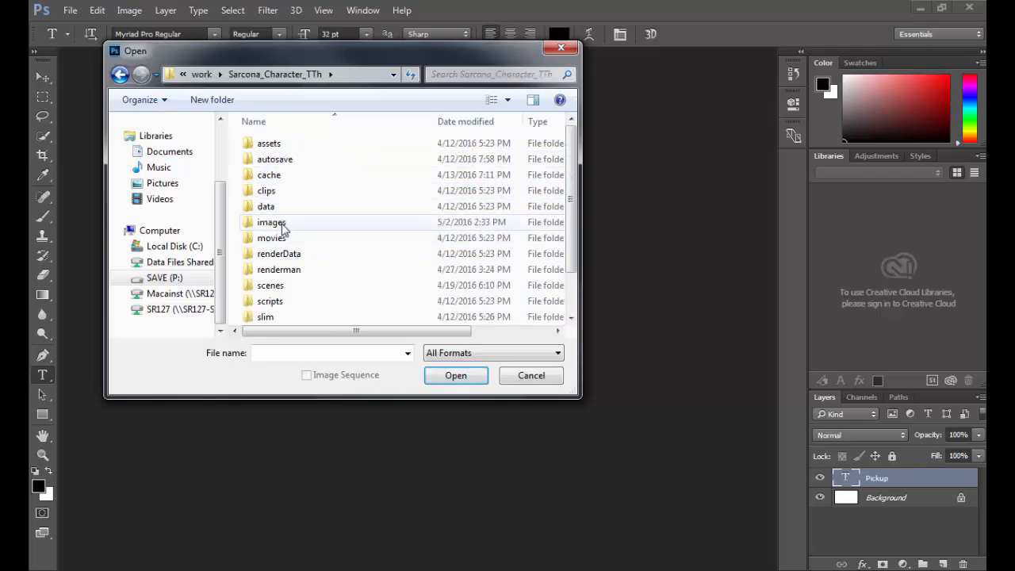
double_click(272, 223)
double_click(281, 144)
key(ctrl+a)
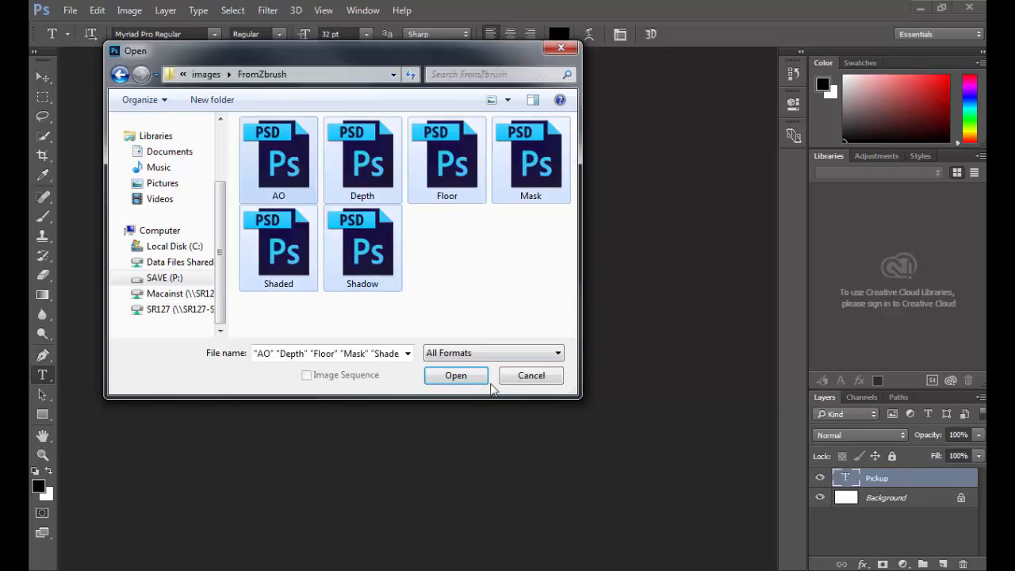
click(460, 376)
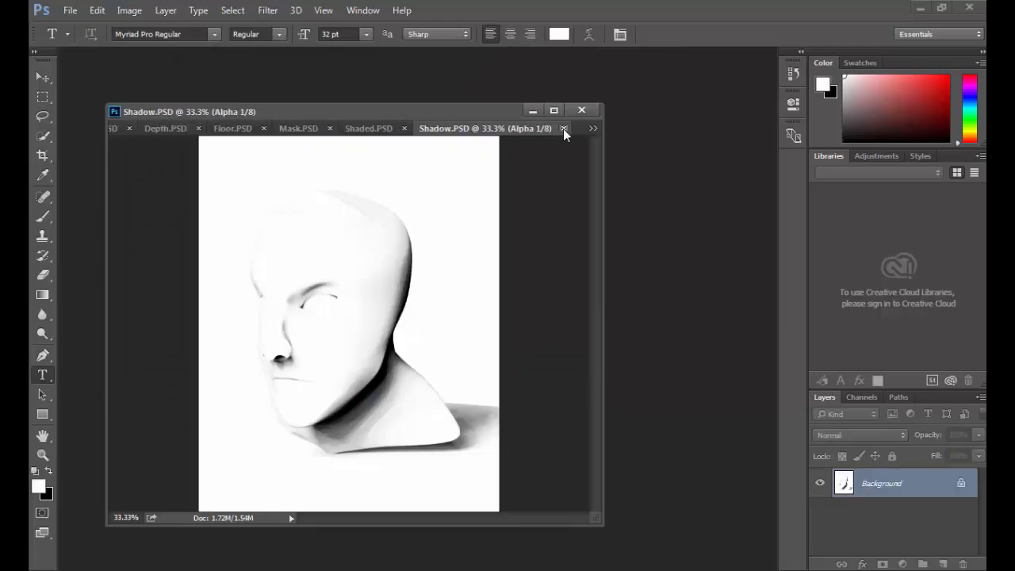
Step: Maximize the document window, copy the whole Shadow pass into Shaded.PSD as a new layer, and close Shadow.PSD
click(554, 110)
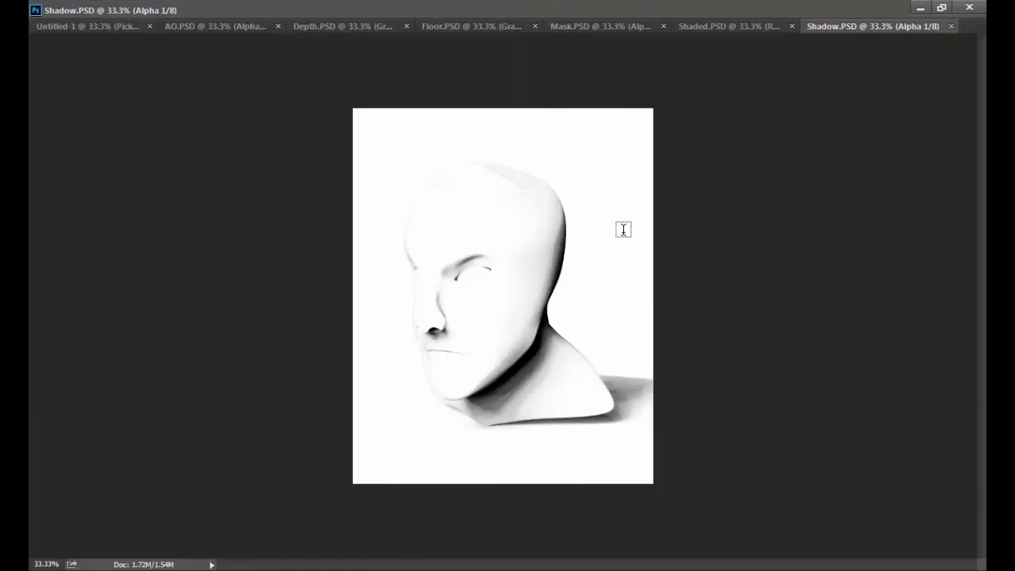
key(ctrl+minus)
key(ctrl+plus)
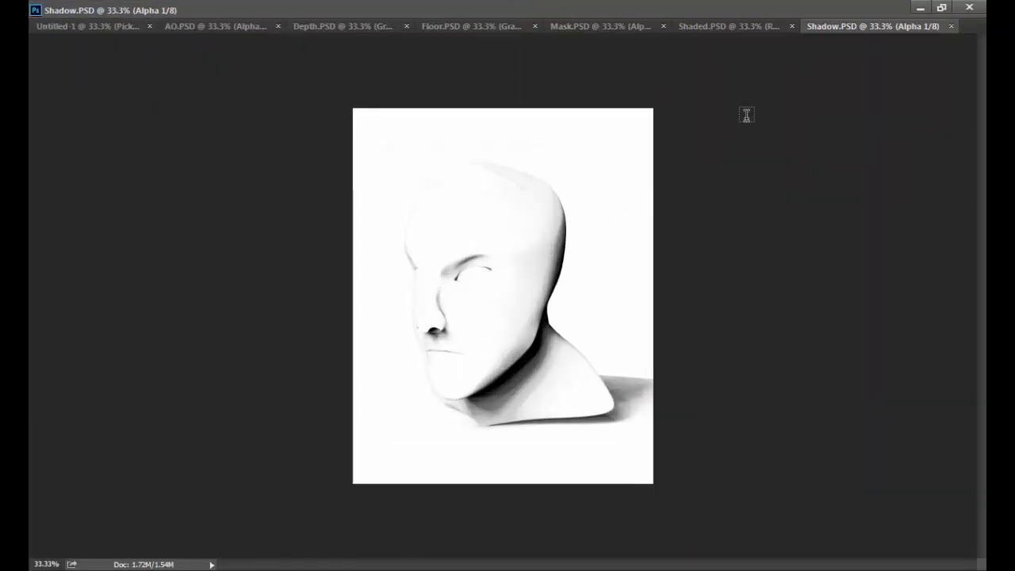
key(ctrl+a)
click(690, 26)
key(ctrl+v)
click(866, 26)
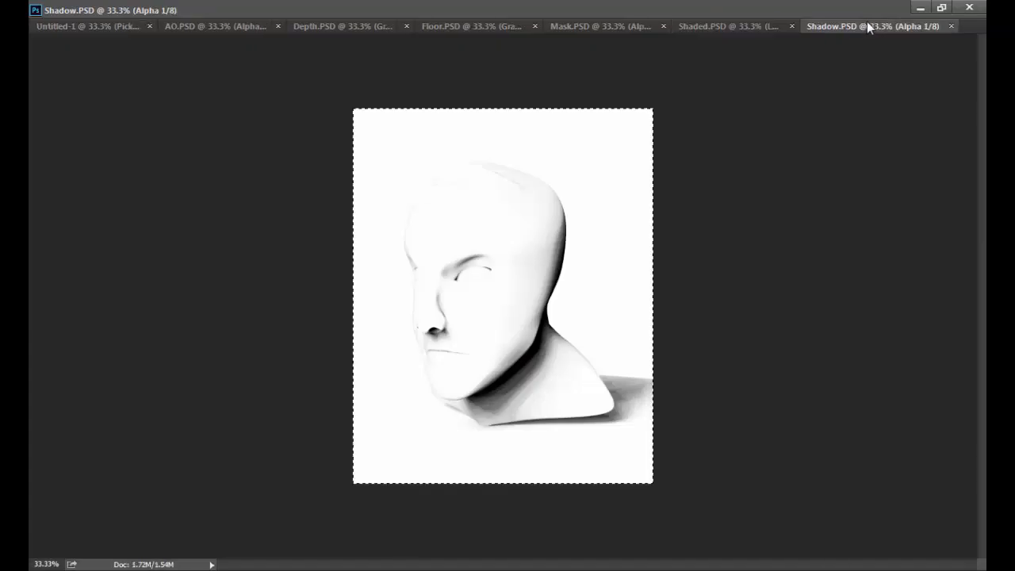
key(ctrl+w)
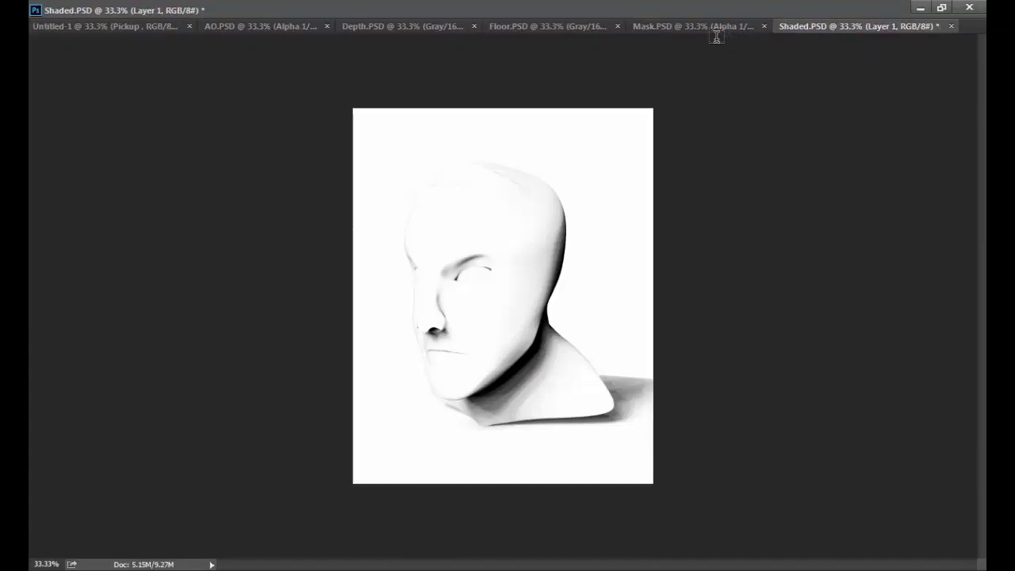
Step: Copy the whole Mask pass into Shaded.PSD as a new layer and close Mask.PSD
click(708, 32)
key(ctrl+a)
key(ctrl+c)
click(842, 27)
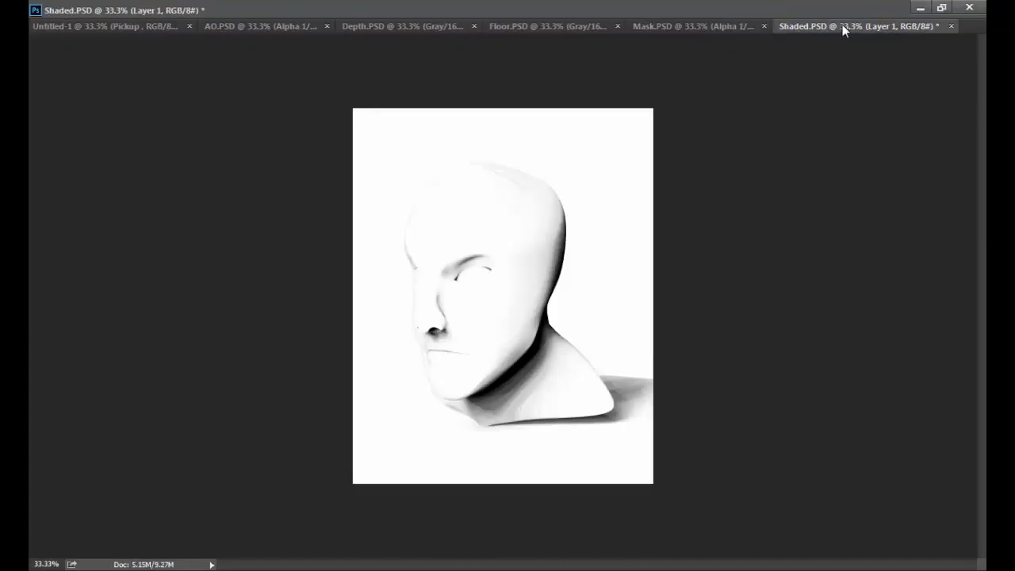
key(ctrl+v)
click(676, 26)
key(ctrl+a)
key(ctrl+w)
Step: Copy the whole Floor pass into Shaded.PSD as a new layer and close Floor.PSD
click(568, 26)
key(ctrl+a)
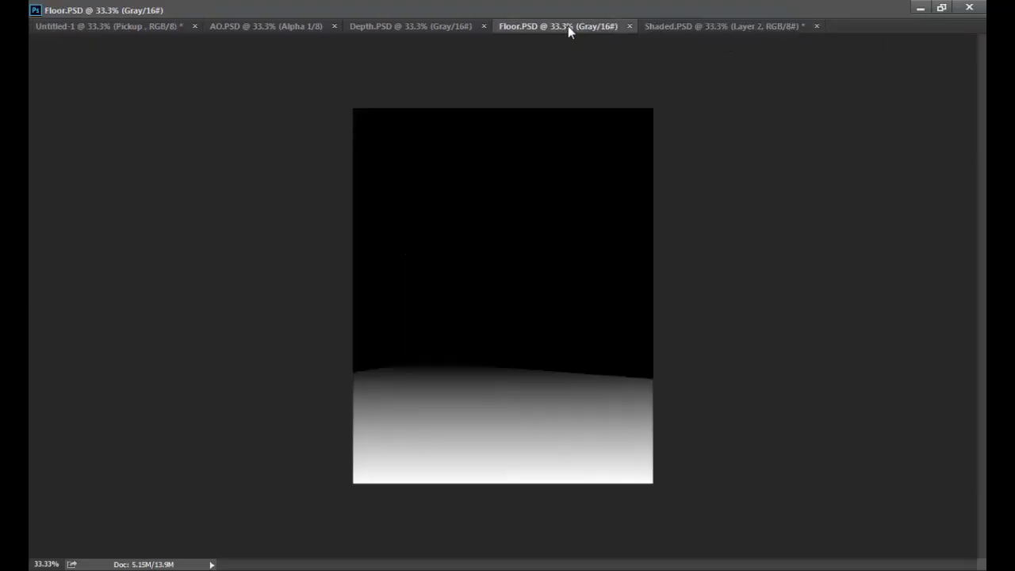
key(ctrl+c)
click(689, 23)
key(ctrl+v)
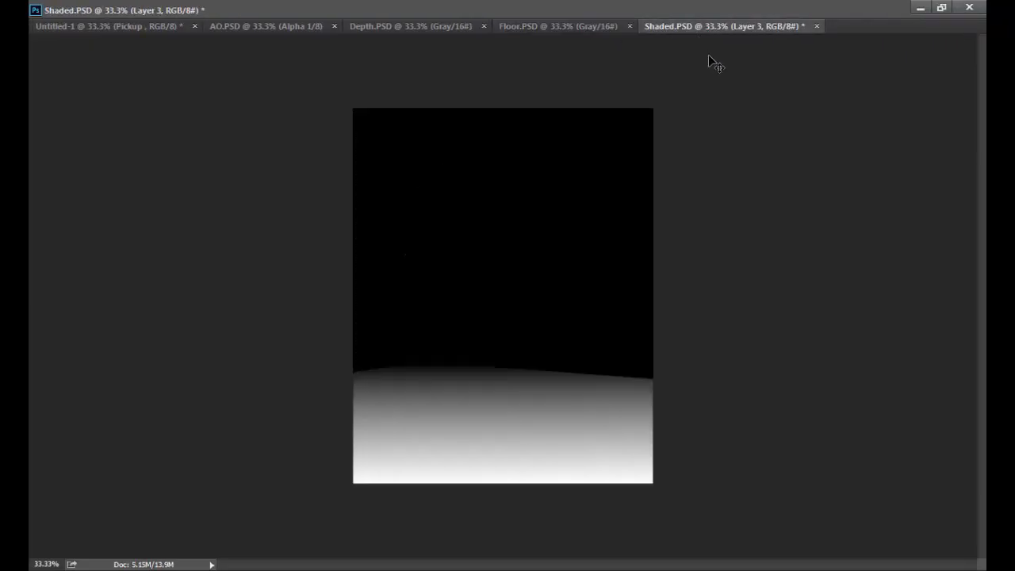
click(568, 26)
key(ctrl+w)
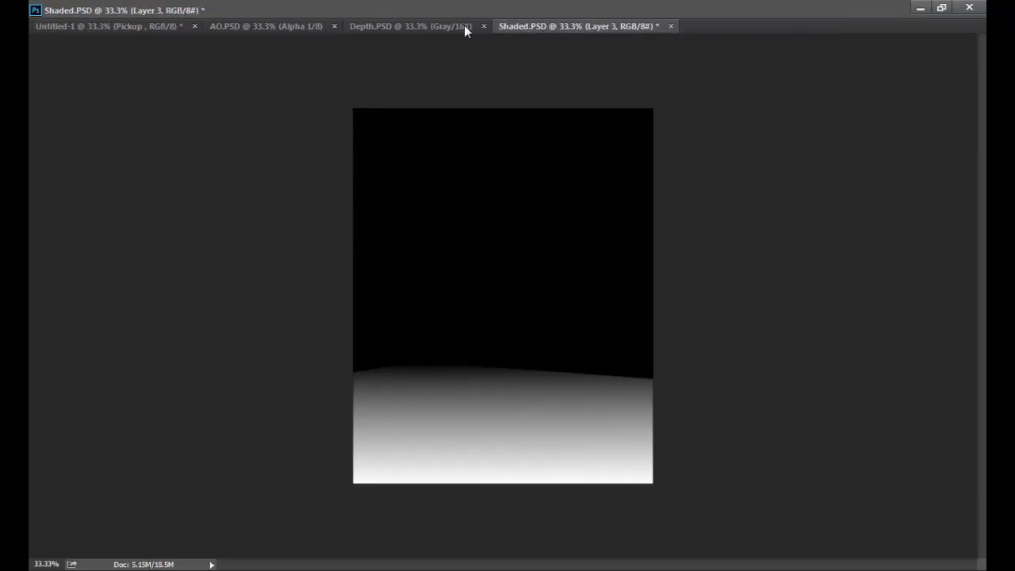
Step: Copy the whole Depth pass into Shaded.PSD as a new layer and close Depth.PSD
click(419, 27)
key(ctrl+a)
key(ctrl+c)
click(528, 25)
key(ctrl+v)
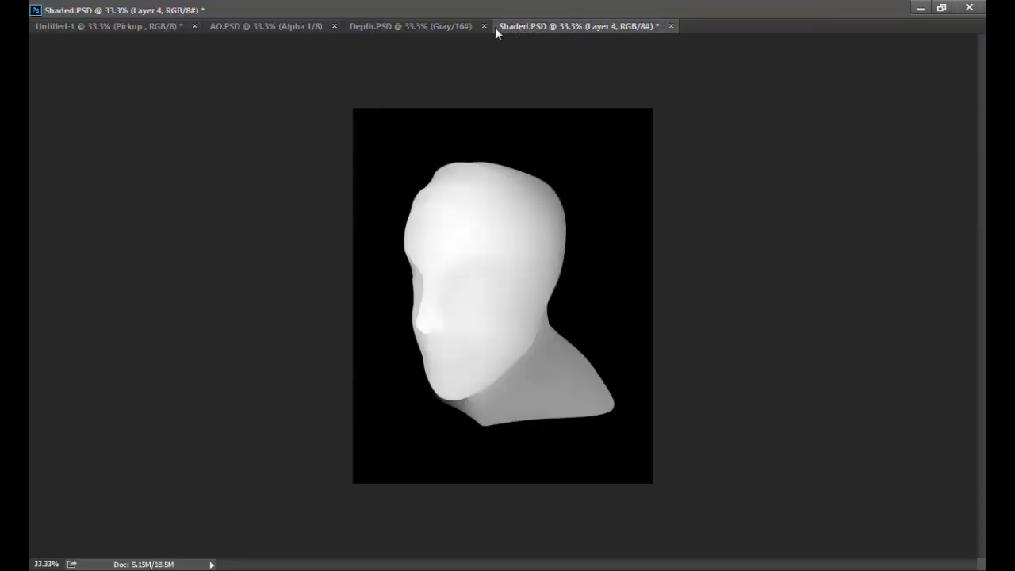
click(446, 28)
click(484, 27)
Step: Copy the whole AO pass, close AO.PSD, and paste it into Shaded.PSD as a new layer
click(304, 29)
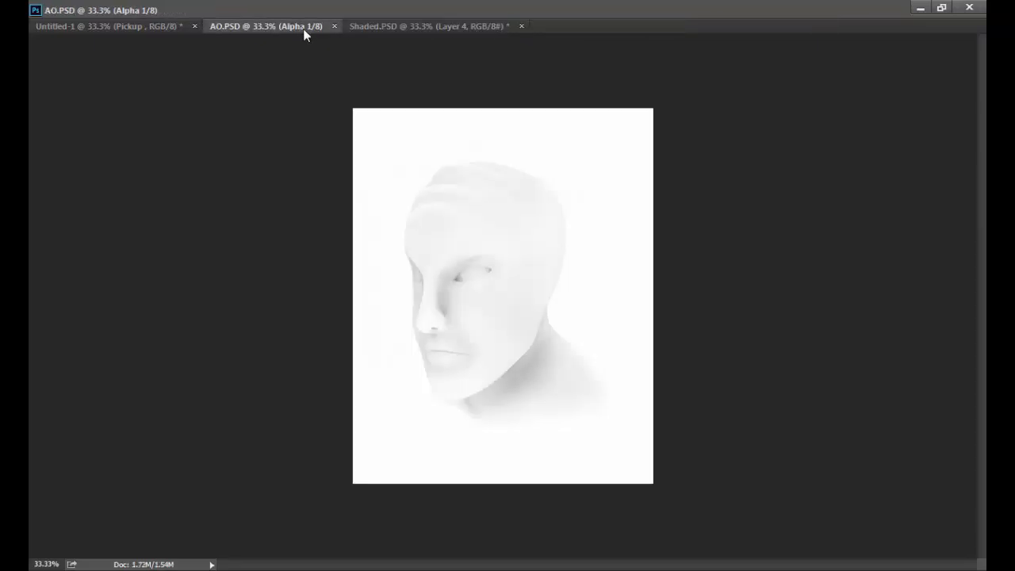
key(ctrl+a)
key(ctrl+c)
click(334, 26)
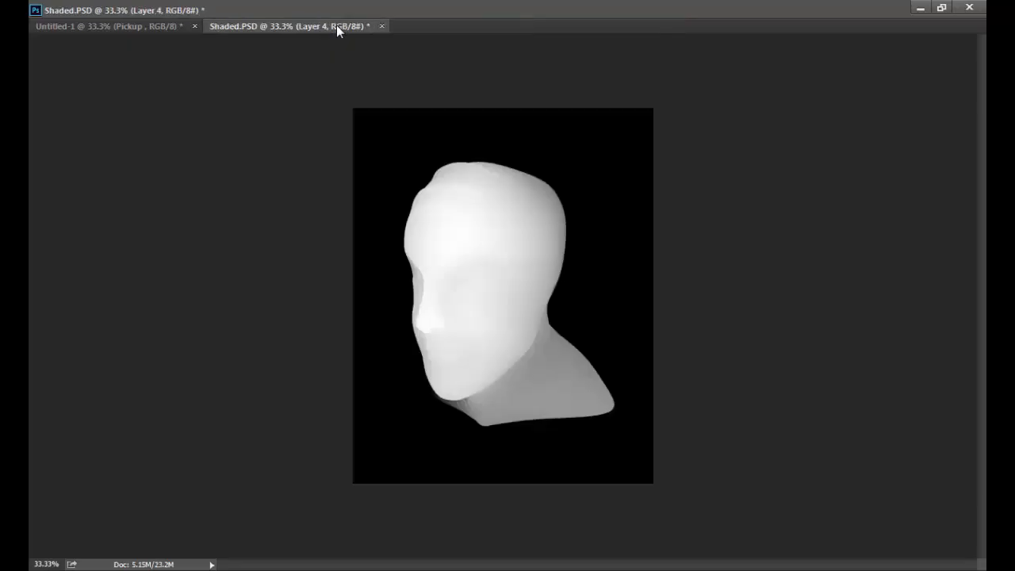
key(ctrl+v)
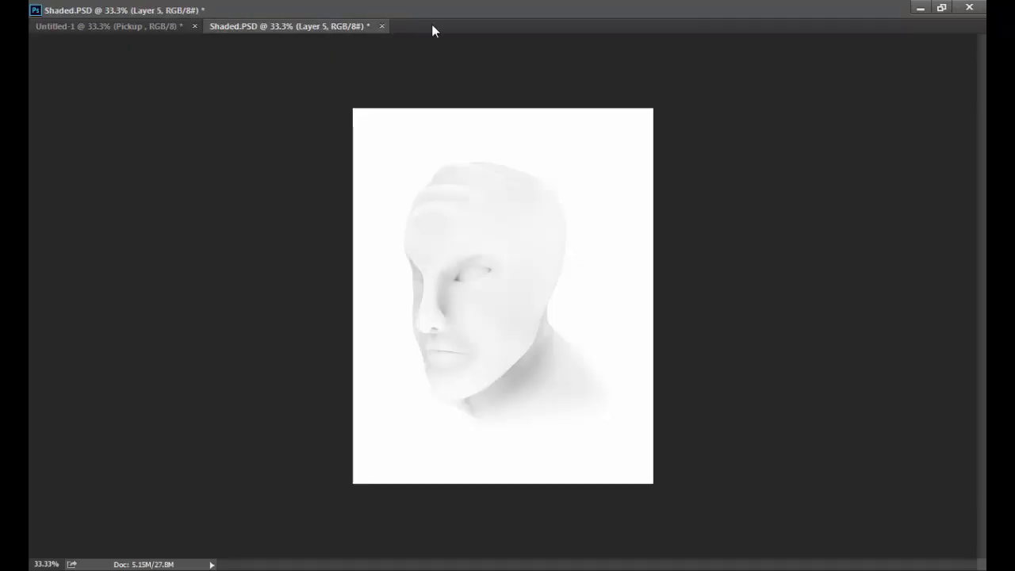
double_click(321, 12)
key(f)
key(f)
key(f)
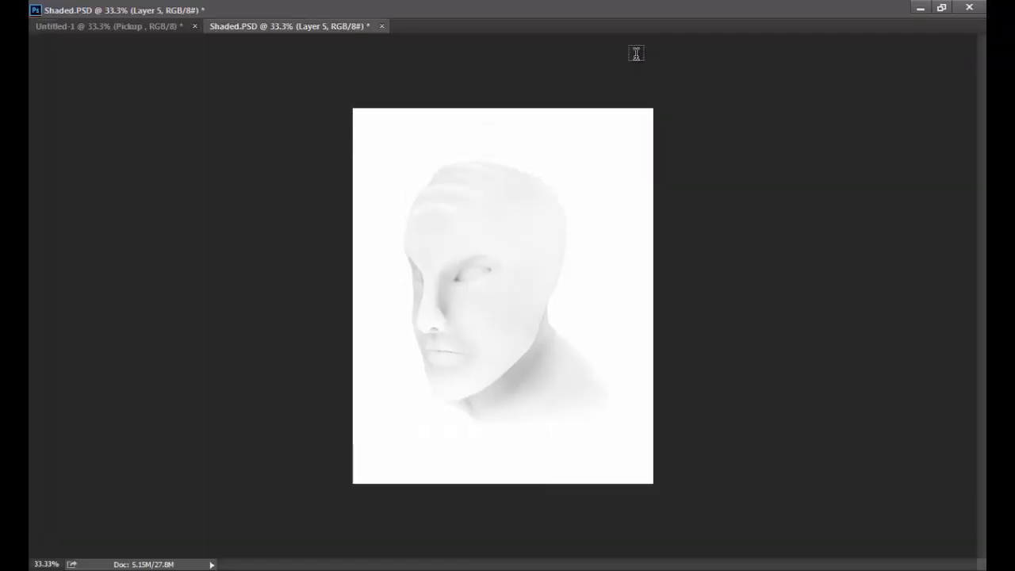
key(shift+plus)
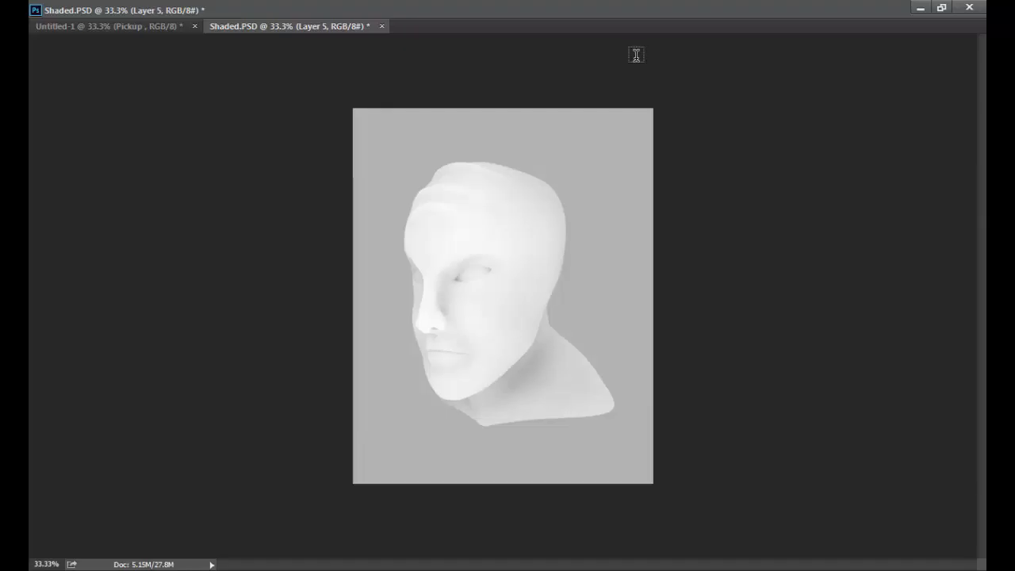
key(shift+plus)
key(shift+plus)
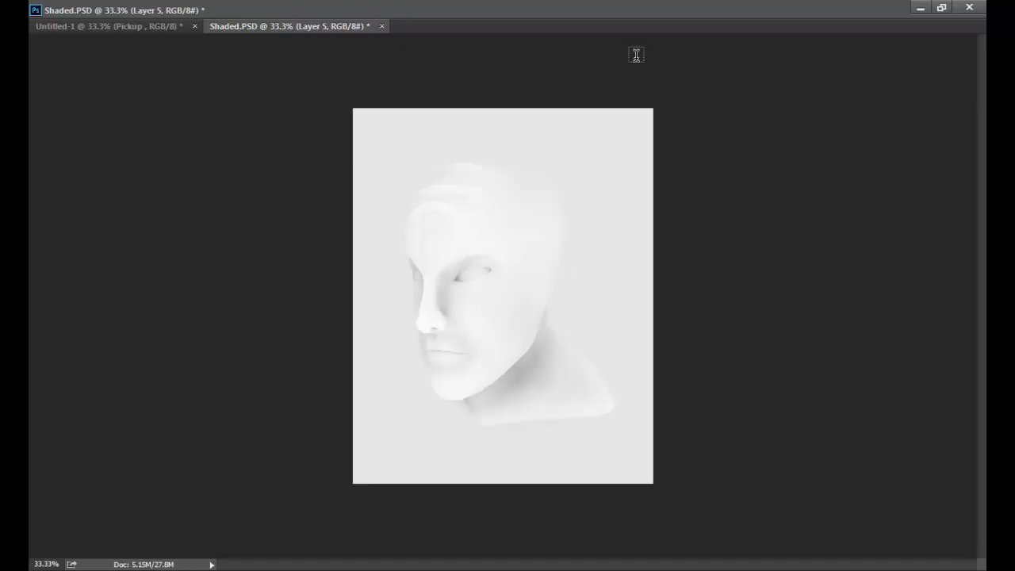
Step: Dock the floating Shaded.PSD window into the main Photoshop workspace and cycle the screen modes back to the standard view
double_click(279, 6)
drag(408, 102, 380, 32)
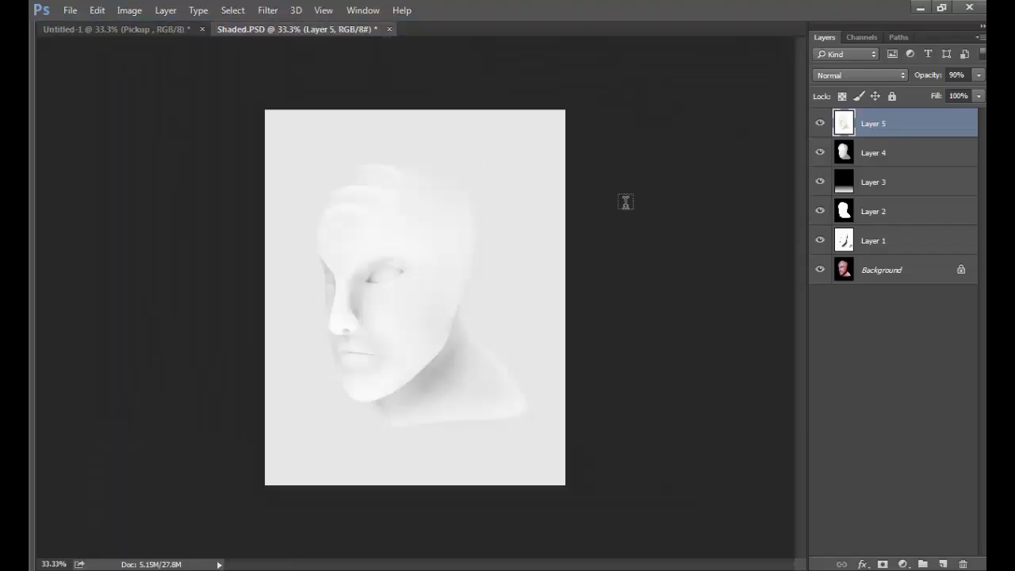
key(f)
key(f)
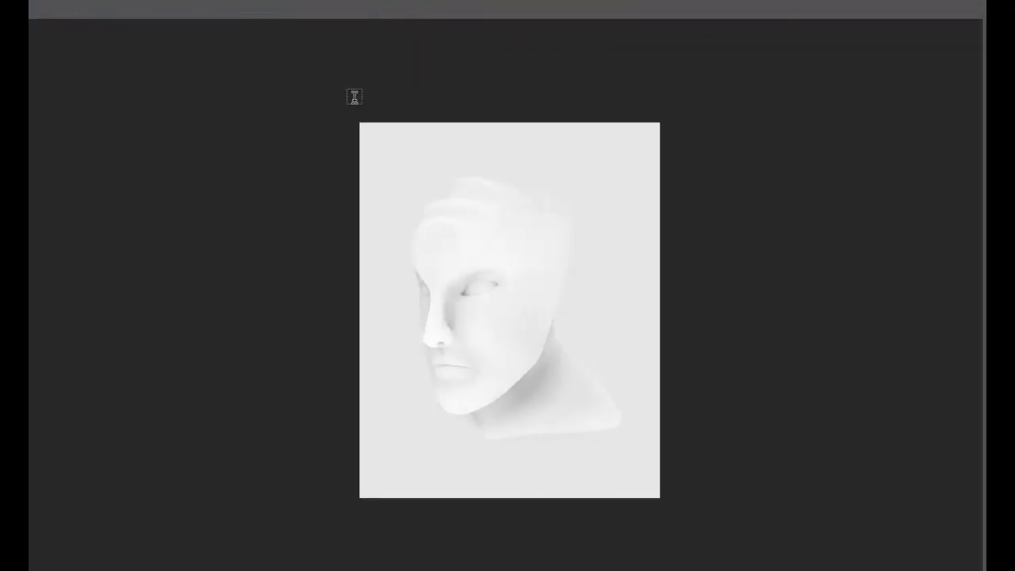
key(f)
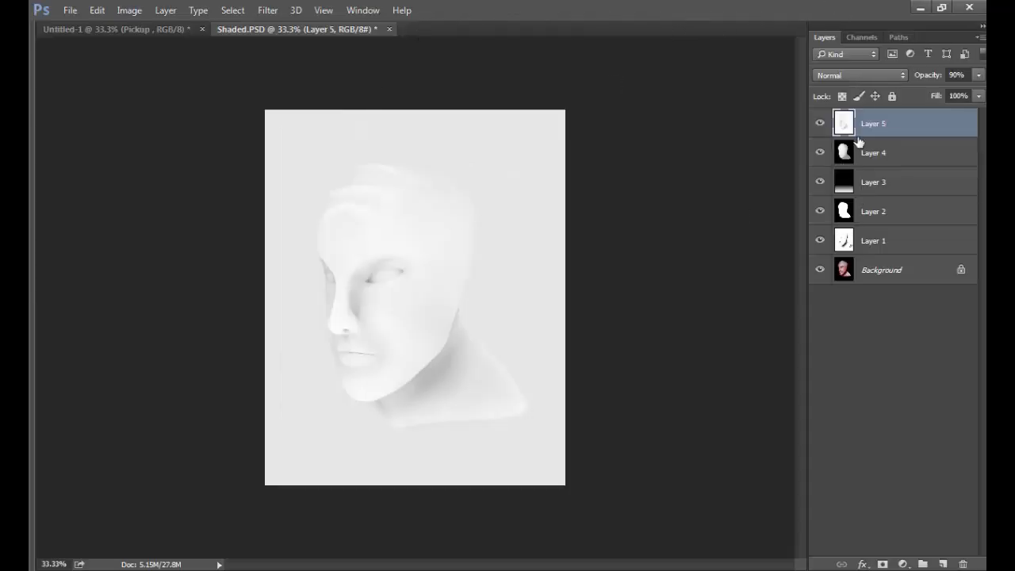
Step: Set the ambient occlusion layer's opacity to 100% and rename the layer AO
click(979, 74)
drag(980, 94, 985, 94)
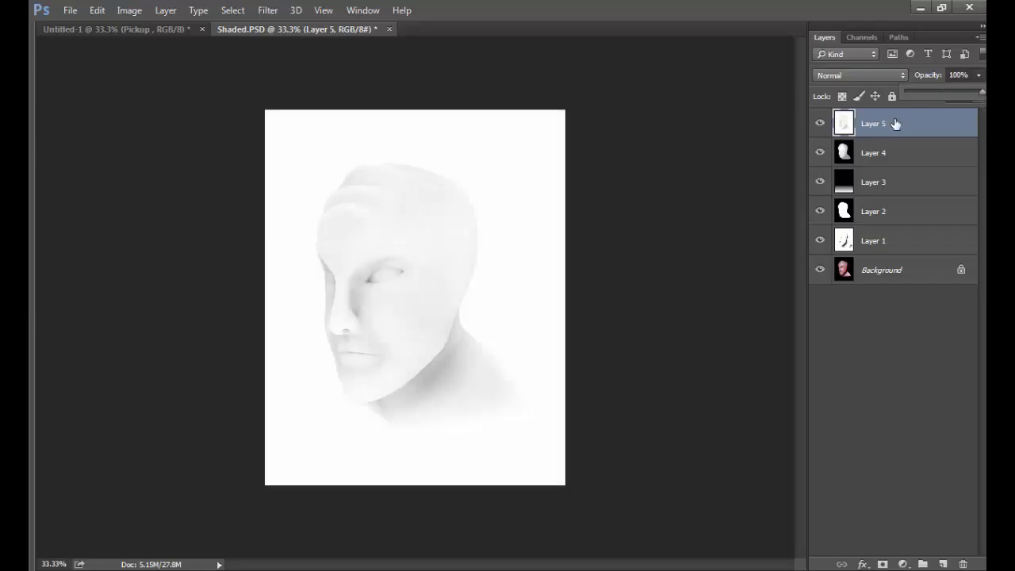
click(877, 127)
double_click(875, 125)
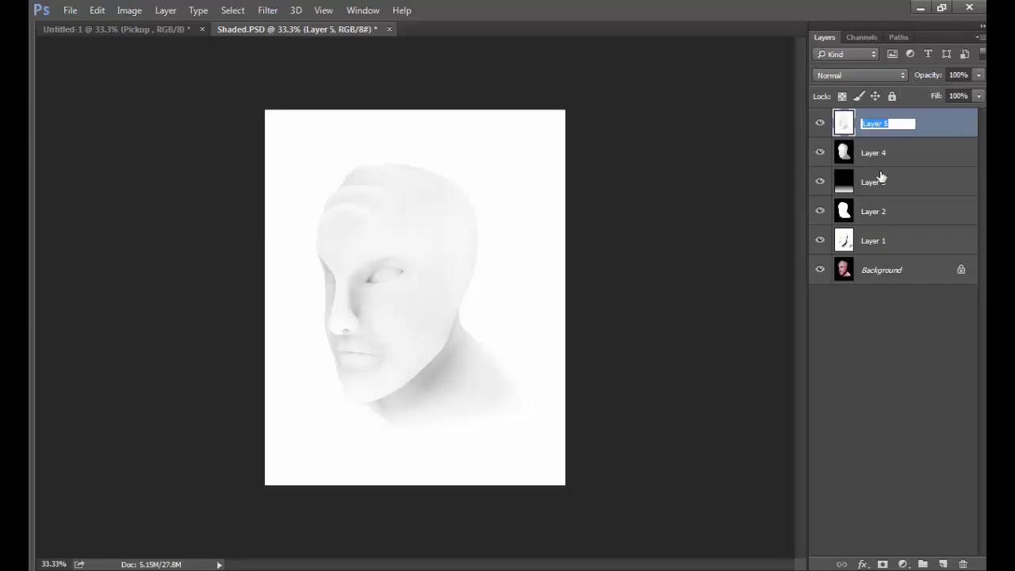
text(AO)
key(Return)
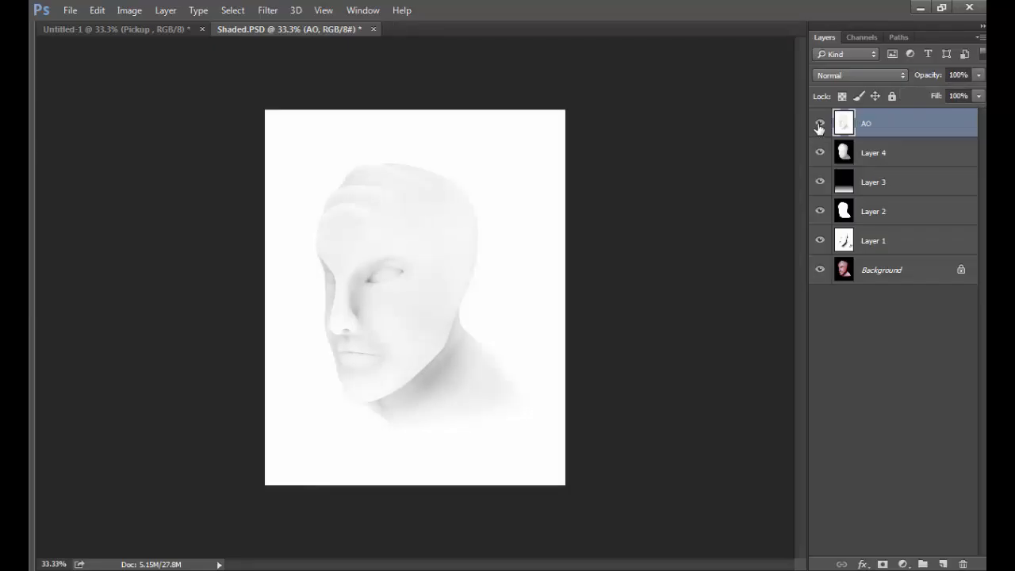
Step: Hide the AO layer and rename Layer 4 as Depth
click(819, 125)
double_click(873, 154)
text(Depth)
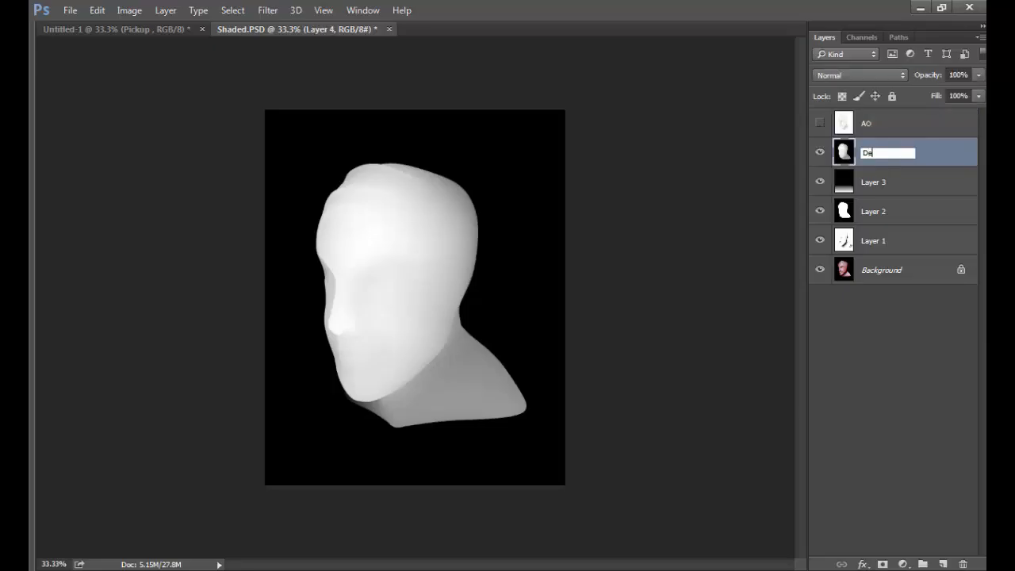
key(Return)
Step: Hide the Depth layer and rename Layer 3 as Floor
click(820, 152)
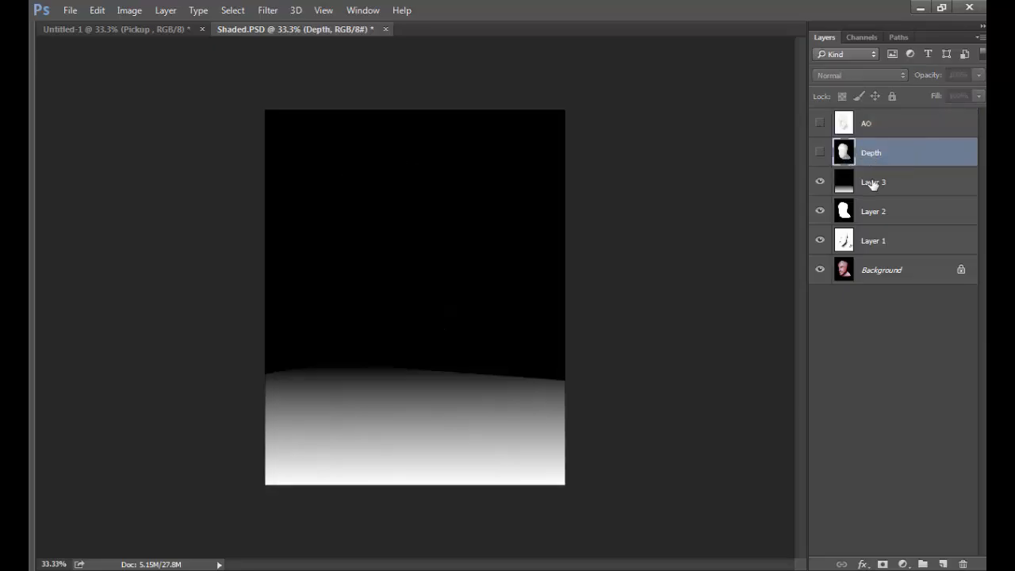
double_click(873, 182)
text(Floor)
key(Return)
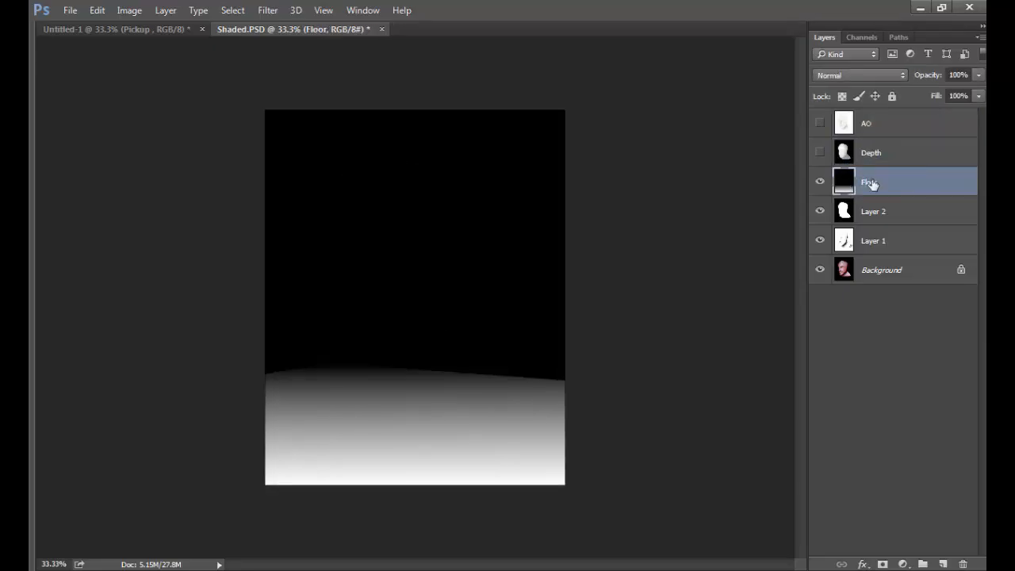
Step: Hide the Floor layer and rename Layer 2 as Mask
click(821, 182)
double_click(875, 212)
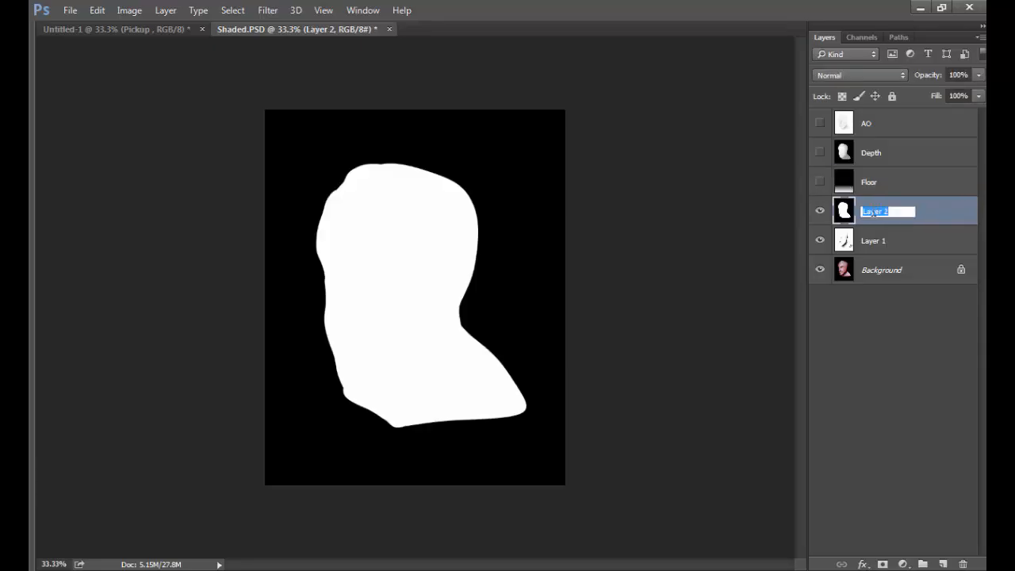
text(Mask)
key(Return)
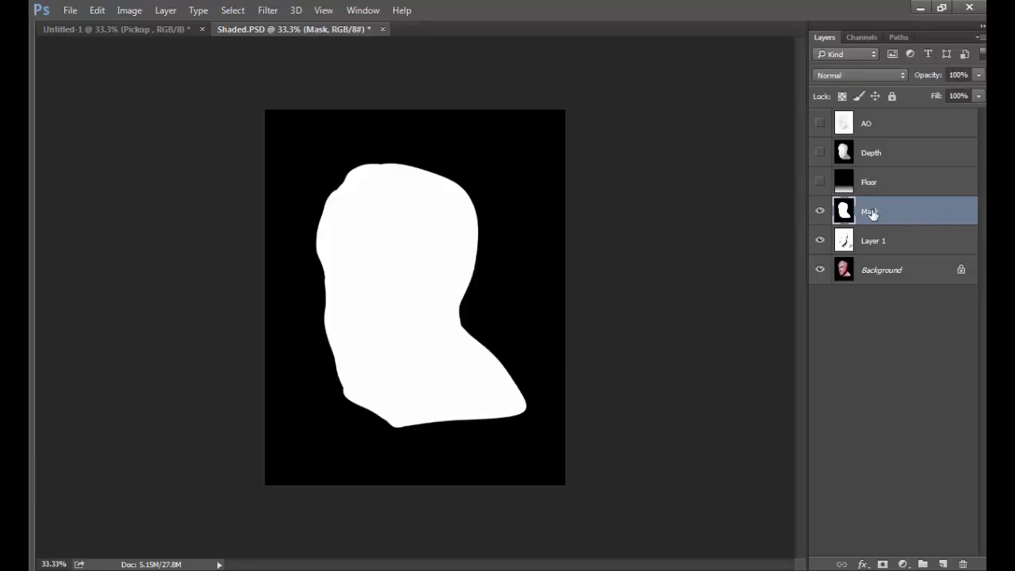
Step: Hide the Mask layer and rename Layer 1 as Shadow
click(820, 211)
double_click(874, 241)
text(Shado)
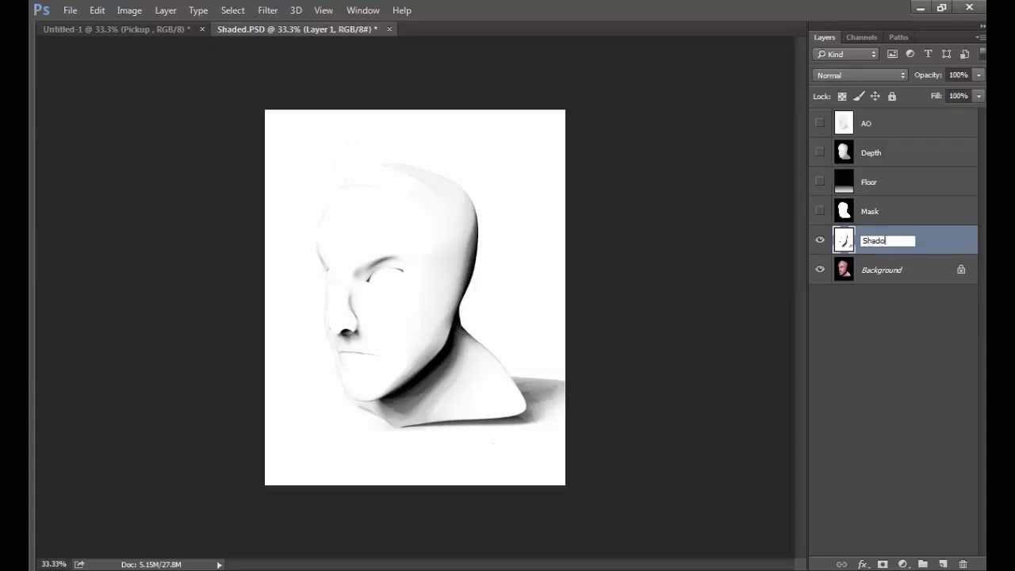
text(w)
key(Return)
Step: Hide the Shadow layer and convert the Background into a regular layer named Beauty
click(821, 240)
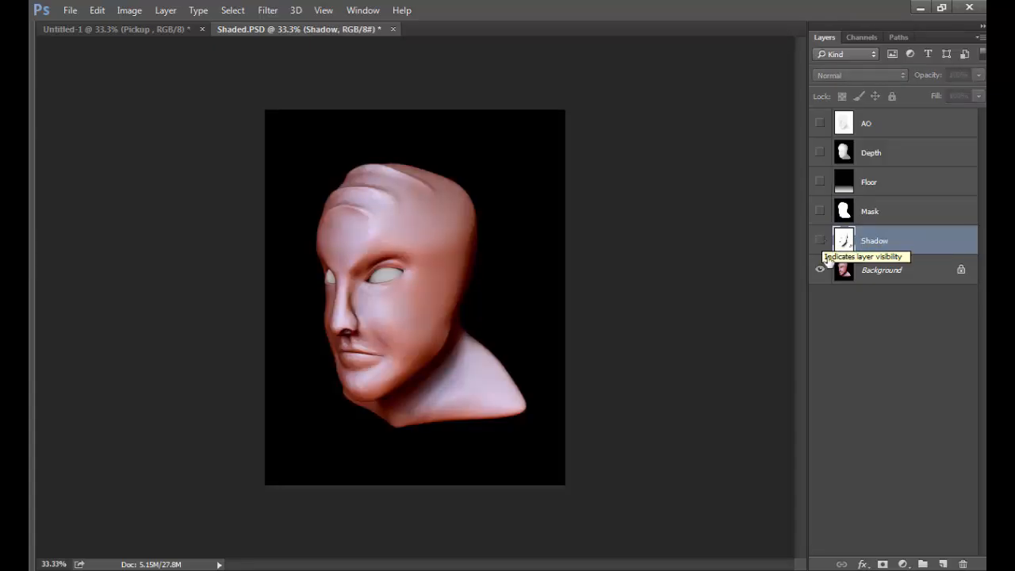
click(821, 270)
click(888, 279)
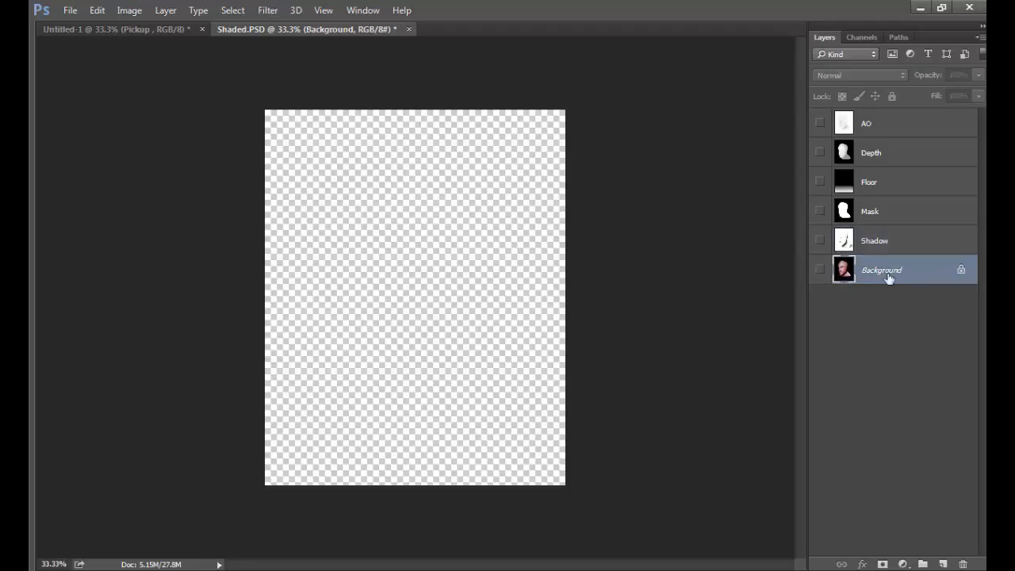
double_click(889, 279)
text(Beua)
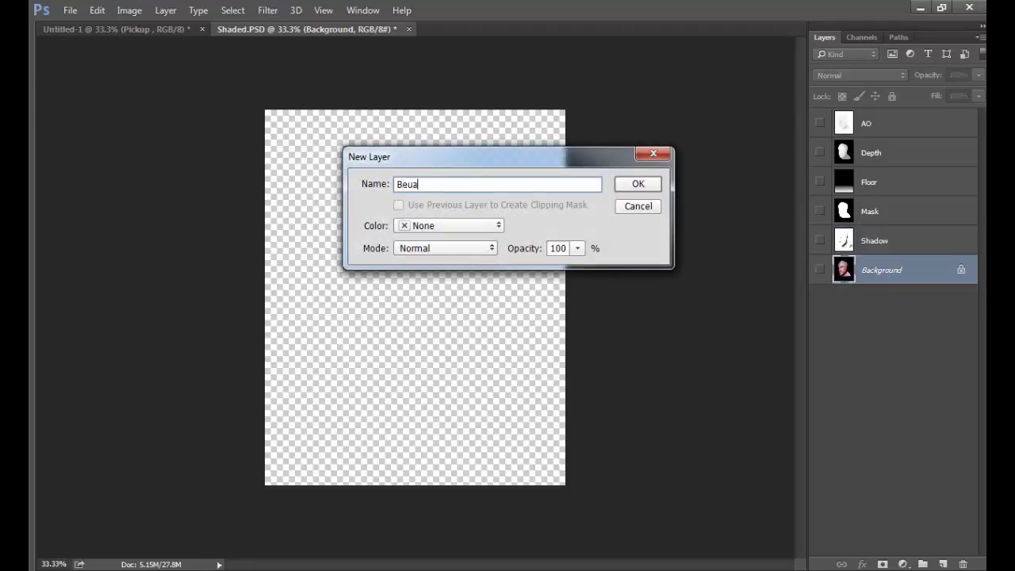
text(ty)
key(Return)
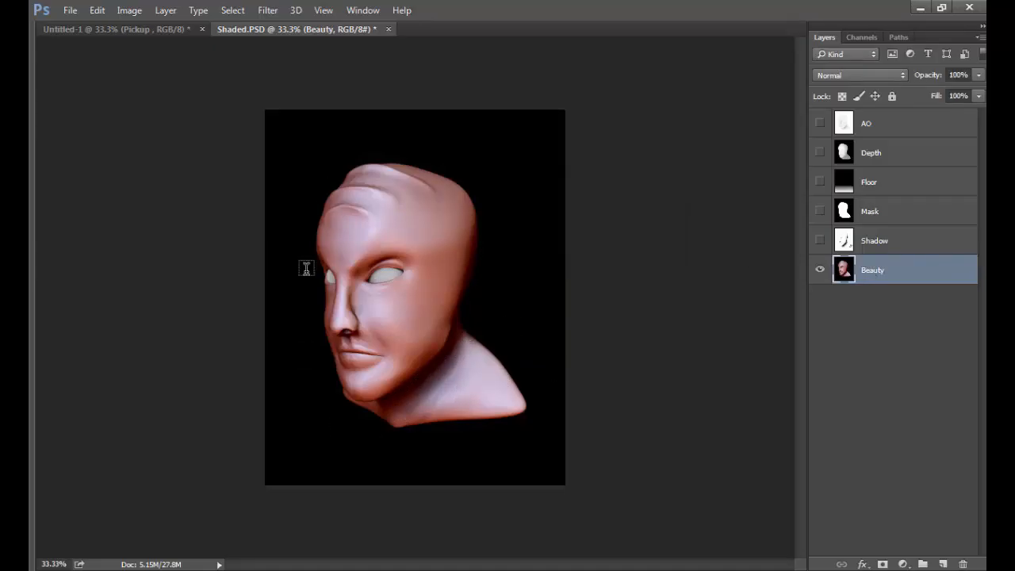
click(820, 241)
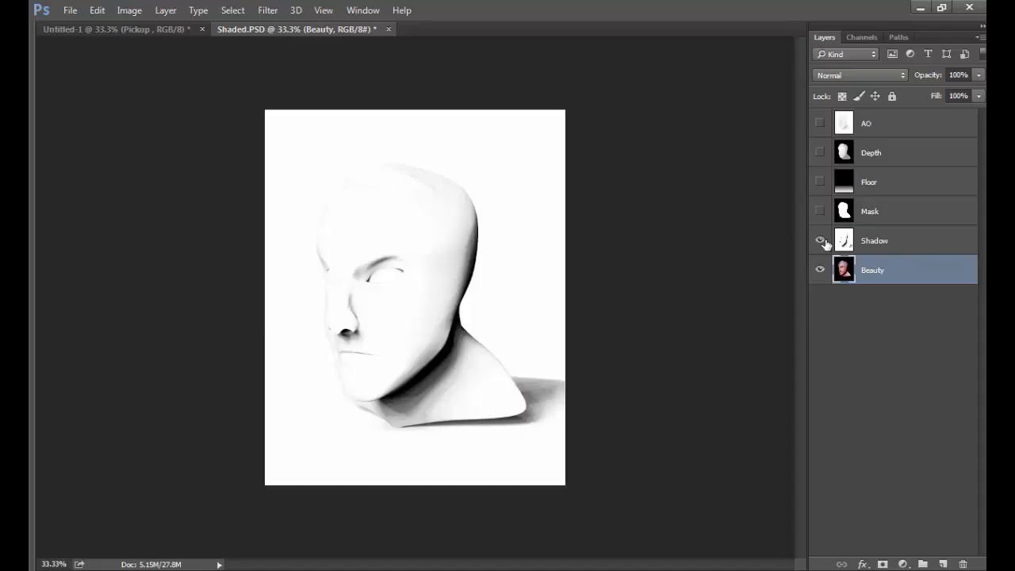
click(820, 240)
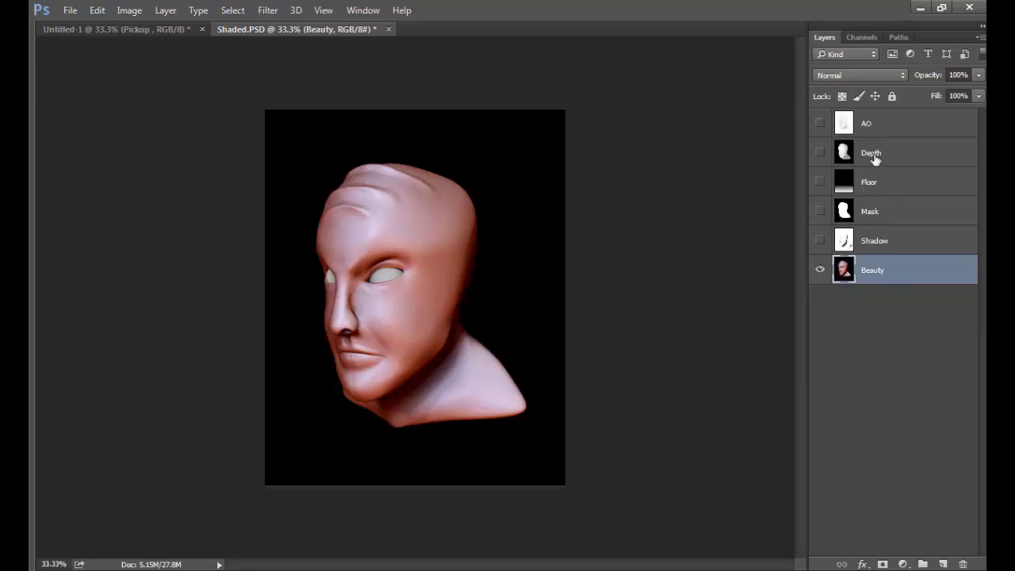
Step: Copy the entire Mask layer image, hide that layer again, and add an empty layer mask to the Beauty layer
click(843, 211)
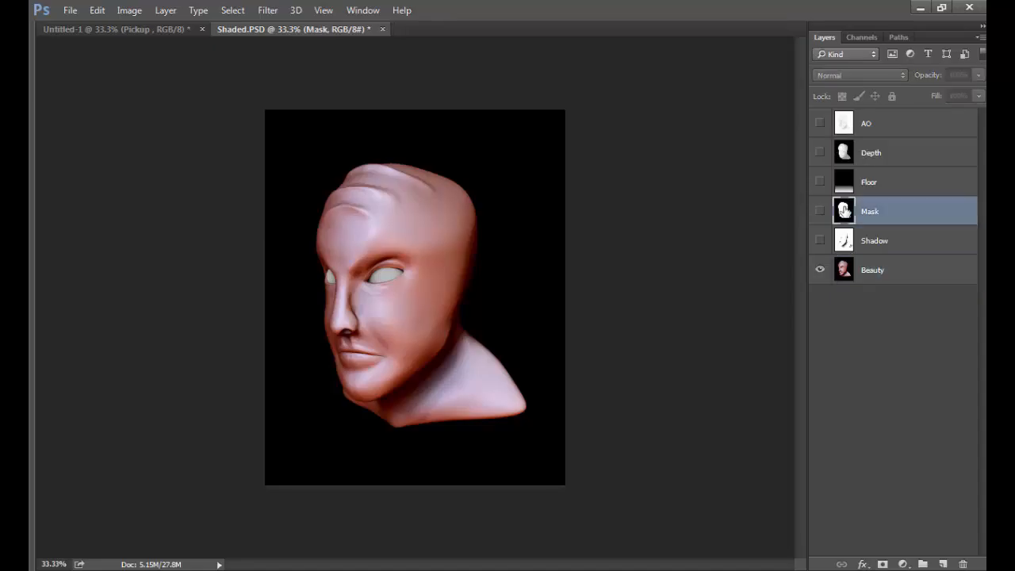
click(820, 211)
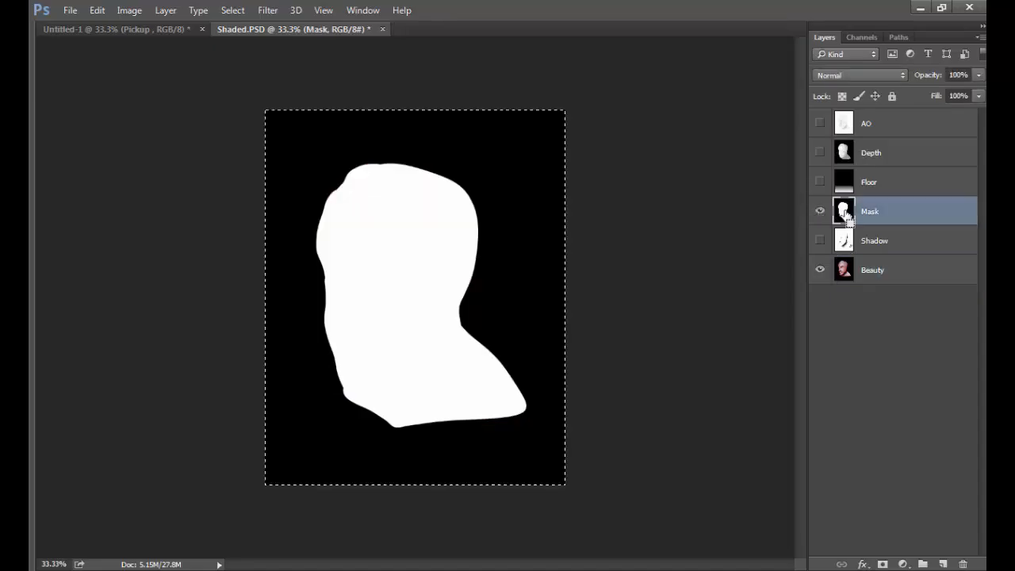
click(820, 211)
click(847, 272)
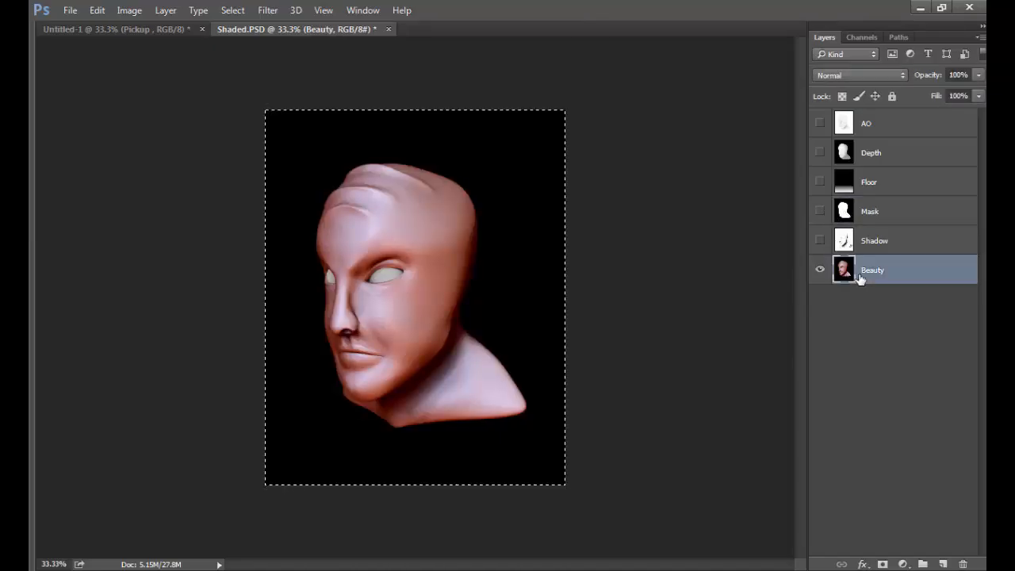
click(883, 564)
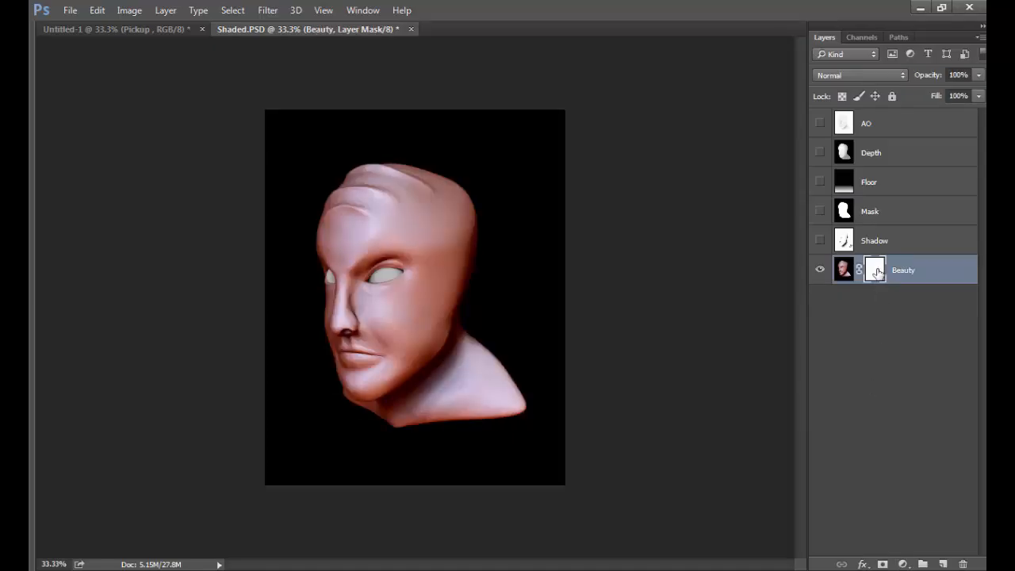
right_click(874, 270)
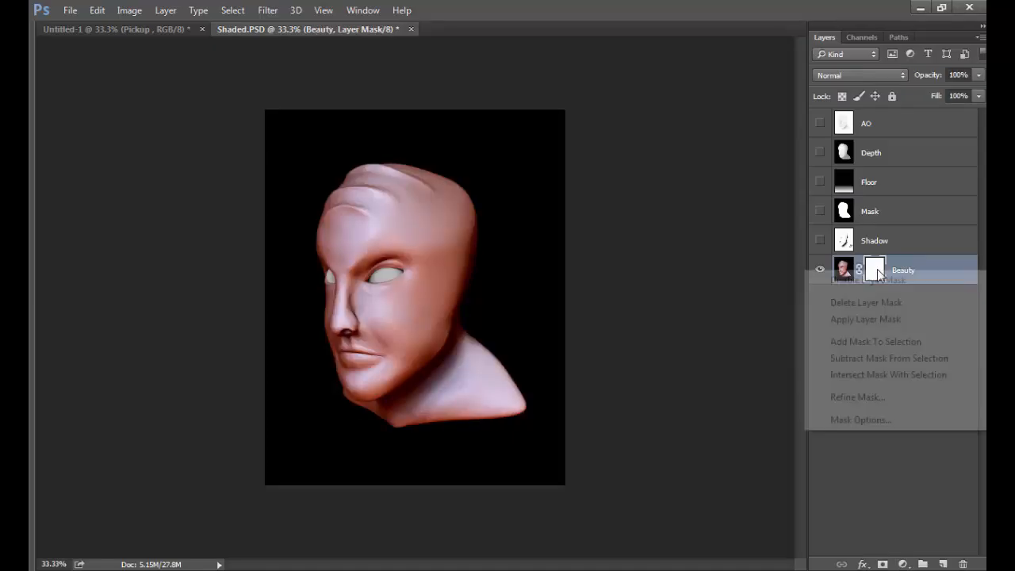
click(90, 7)
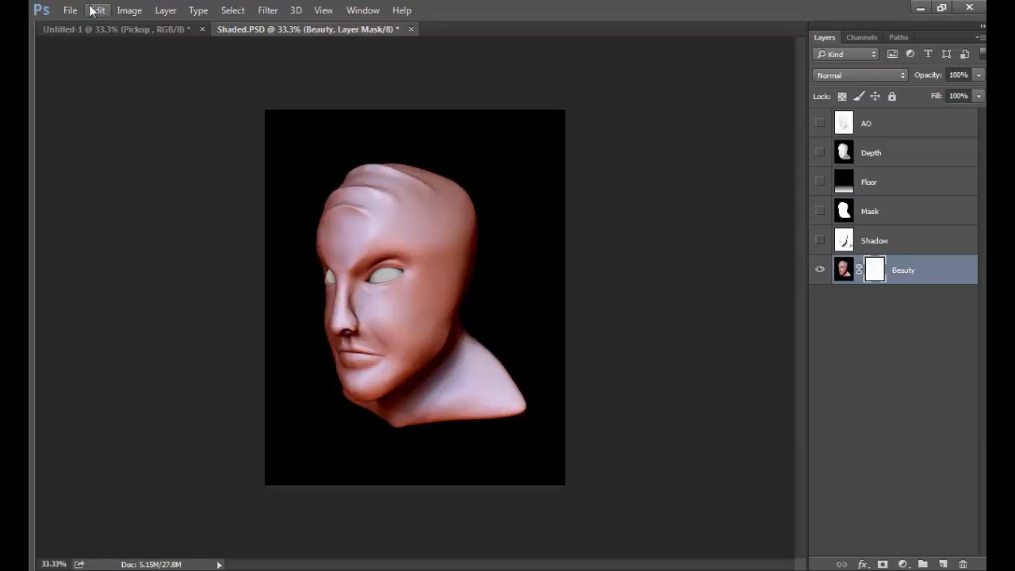
click(93, 10)
mouse_move(171, 141)
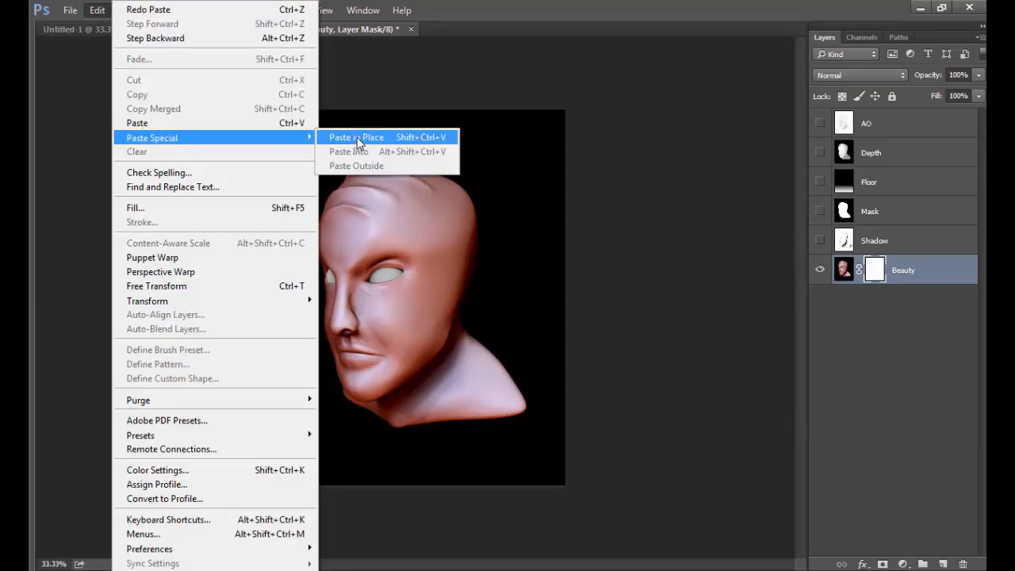
click(876, 276)
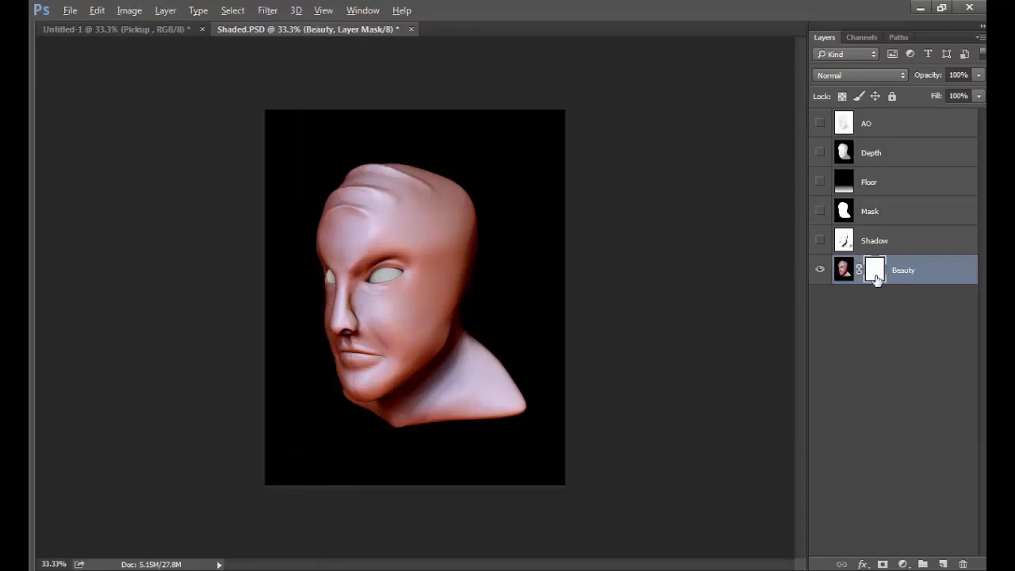
Step: Paste the copied head silhouette in place into the Beauty layer's mask and return to the normal image view
alt+click(875, 276)
click(97, 10)
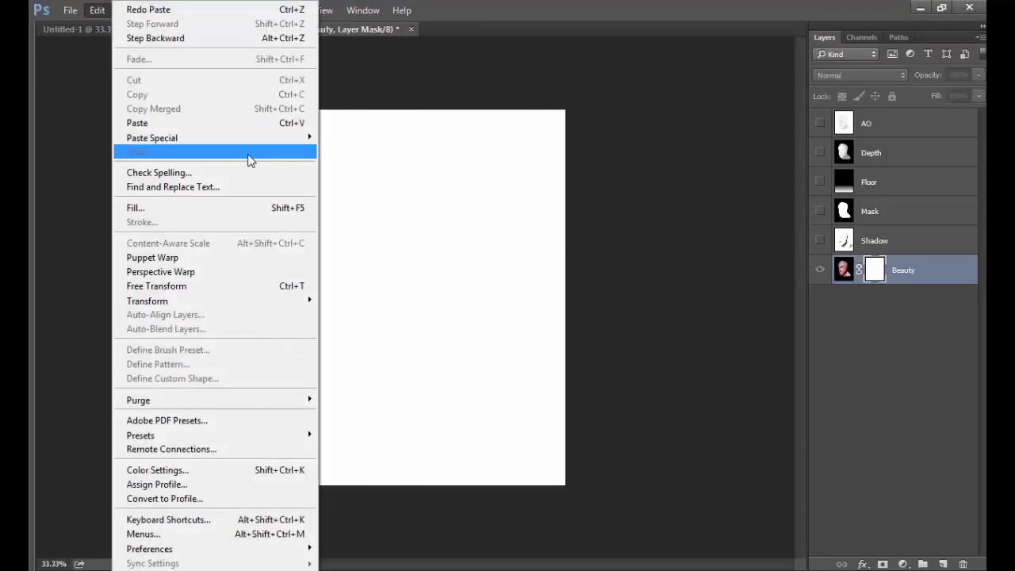
mouse_move(243, 143)
click(359, 141)
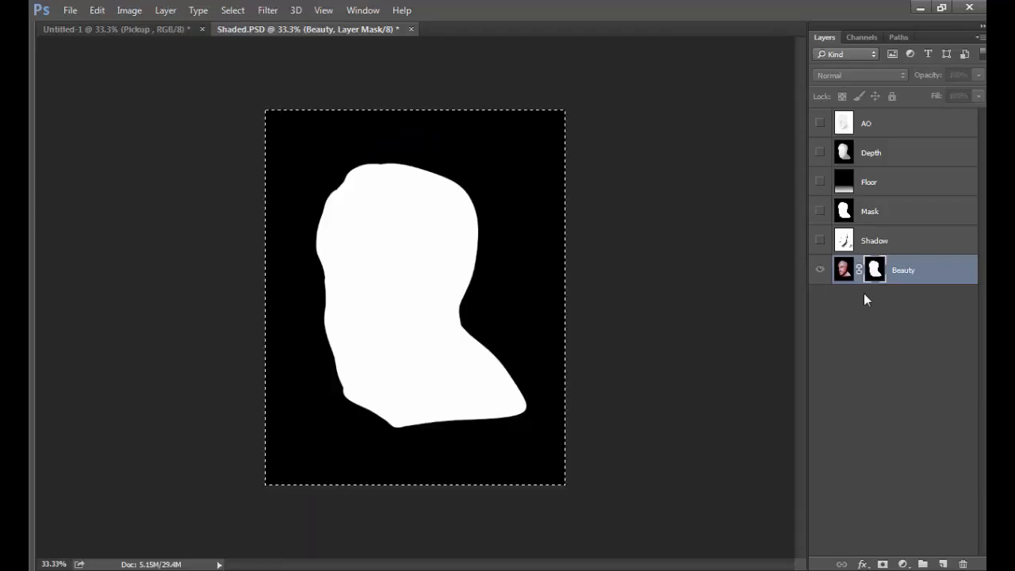
click(875, 269)
click(875, 334)
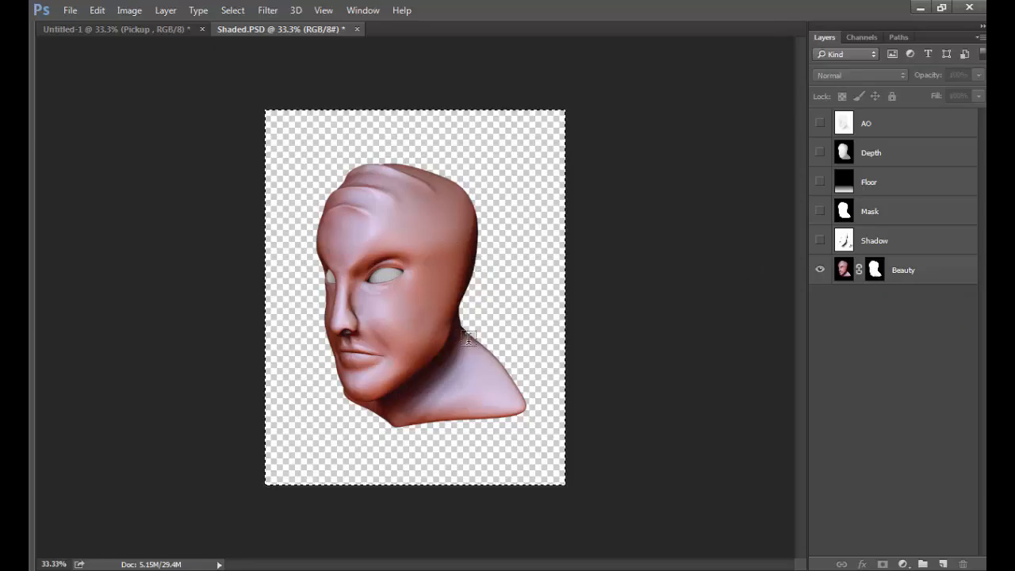
Step: Test Beauty's mask by painting light red strokes around the head on a new layer beneath it, and delete that layer
click(943, 564)
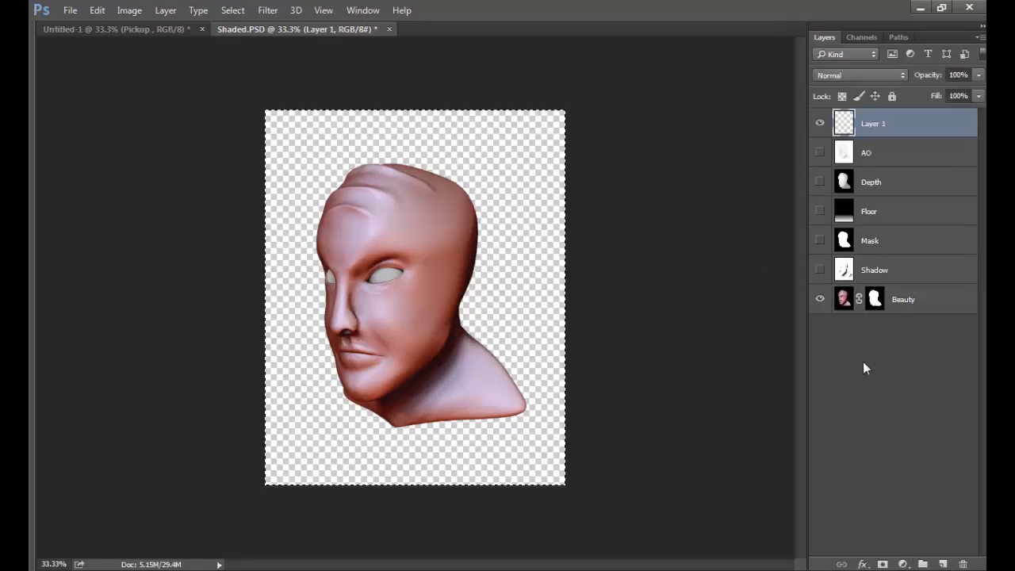
key(Tab)
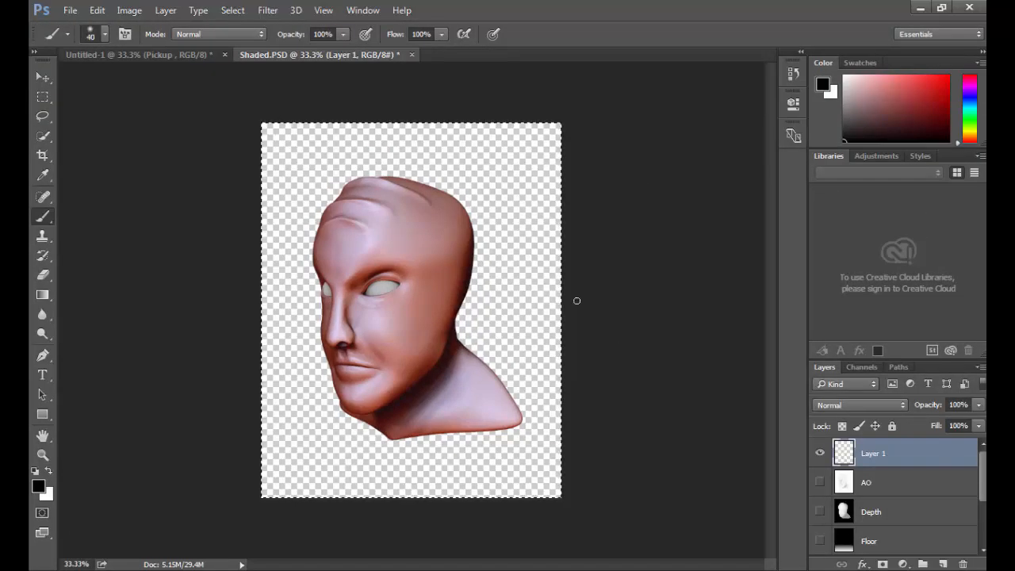
click(904, 84)
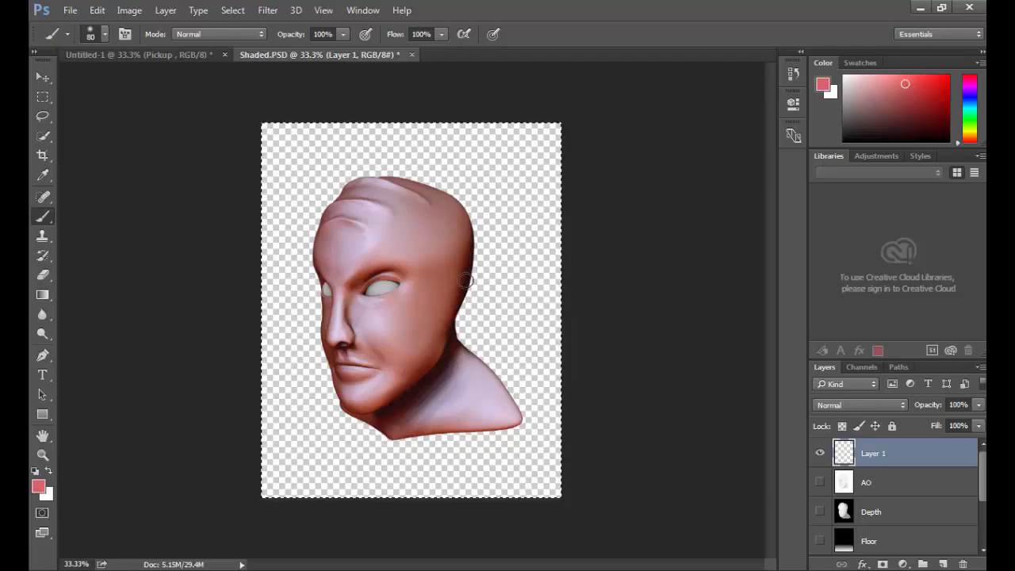
mouse_move(884, 449)
mouse_down()
mouse_move(888, 544)
mouse_move(880, 562)
mouse_move(877, 548)
mouse_move(871, 556)
mouse_up()
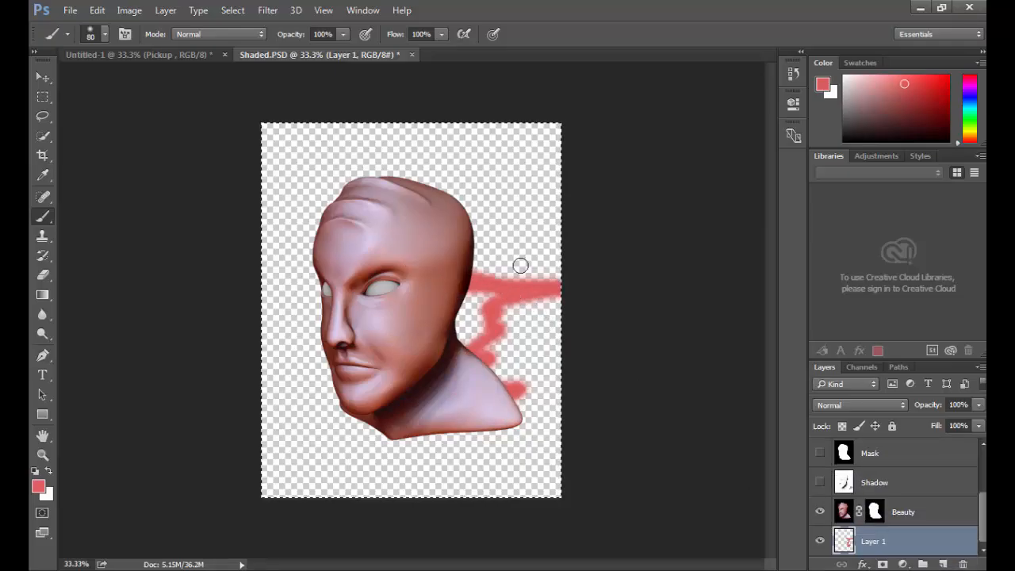
mouse_move(434, 195)
mouse_down()
mouse_move(328, 182)
mouse_move(358, 275)
mouse_move(367, 430)
mouse_move(531, 484)
mouse_up()
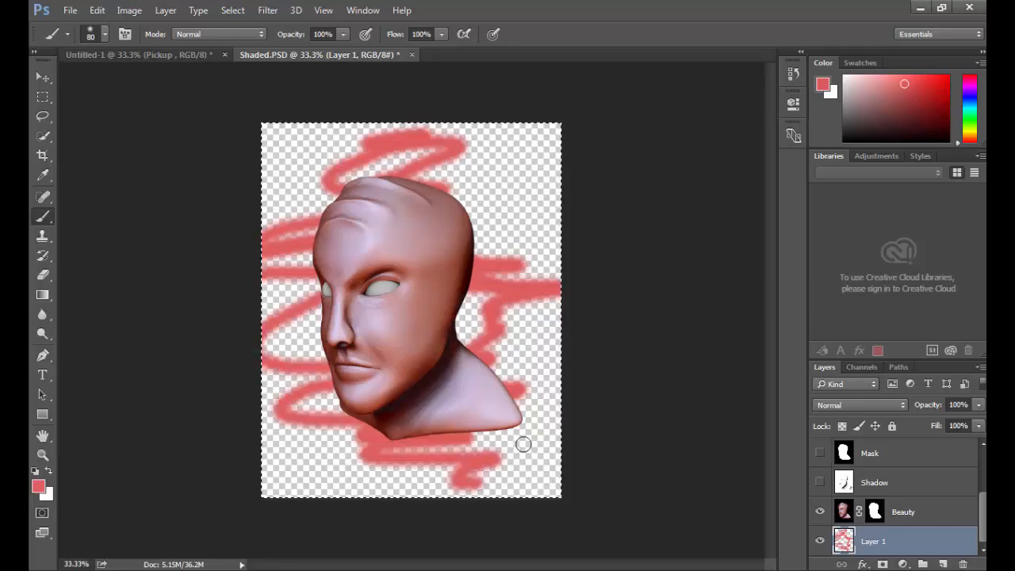
click(962, 564)
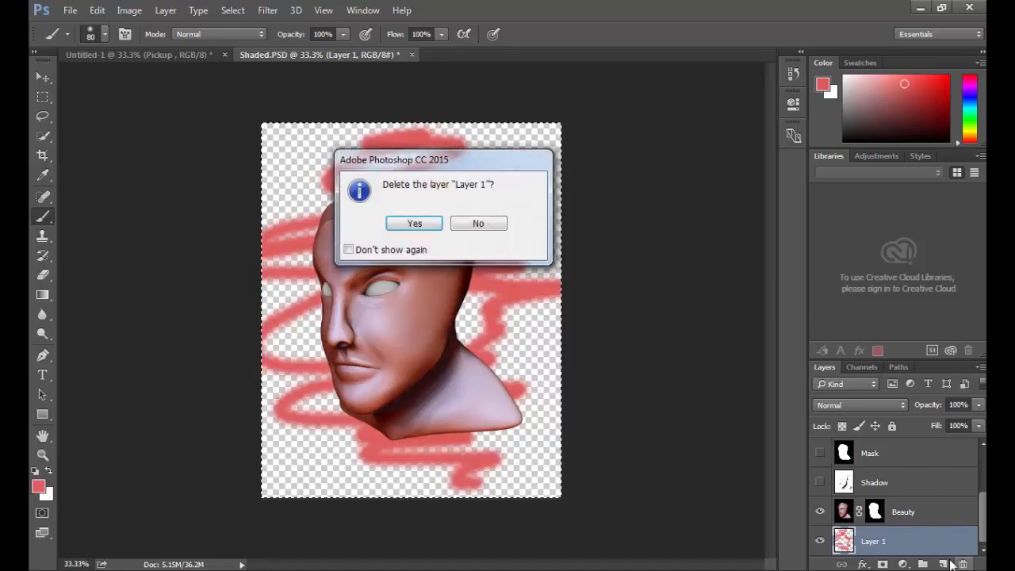
key(Return)
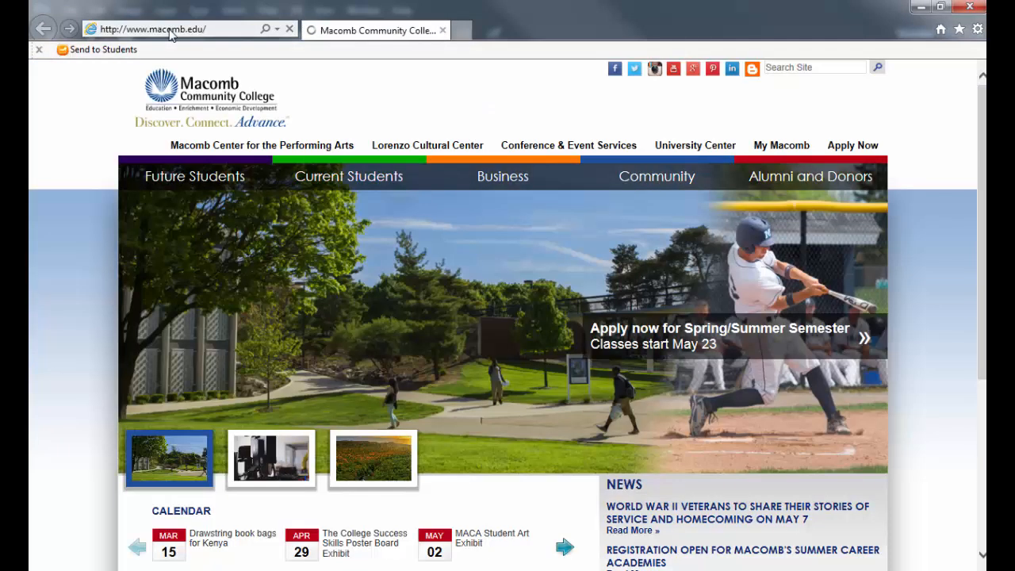
Step: Switch to the web browser and open google.com
click(169, 30)
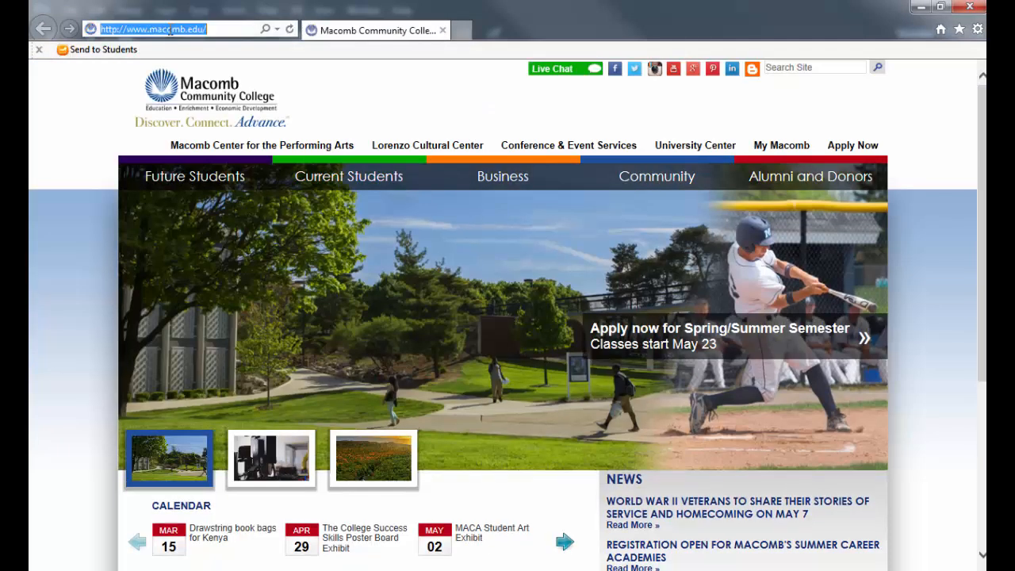
text(textu)
key(BackSpace)
key(BackSpace)
key(BackSpace)
key(BackSpace)
key(BackSpace)
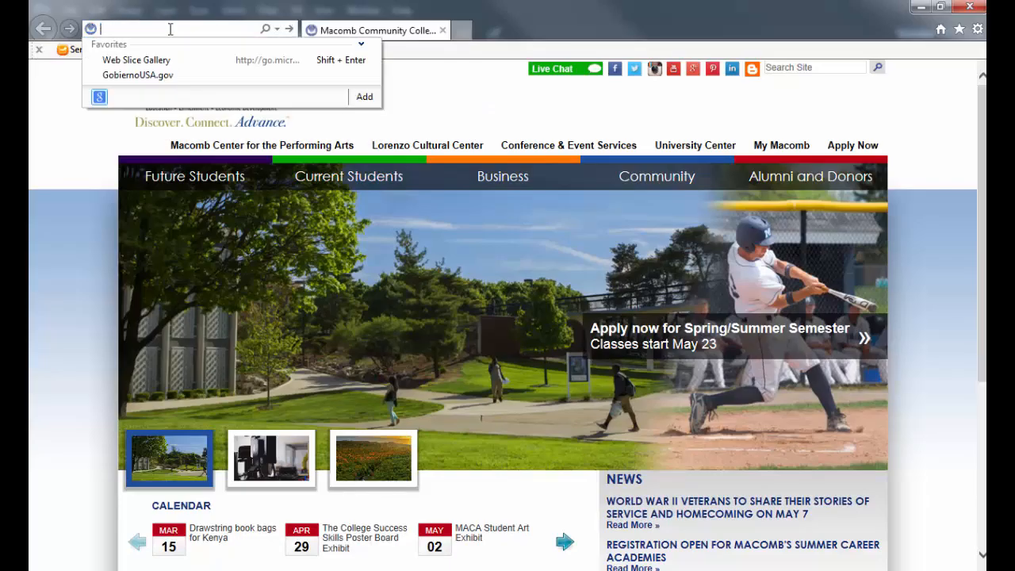
text(google.com)
key(Return)
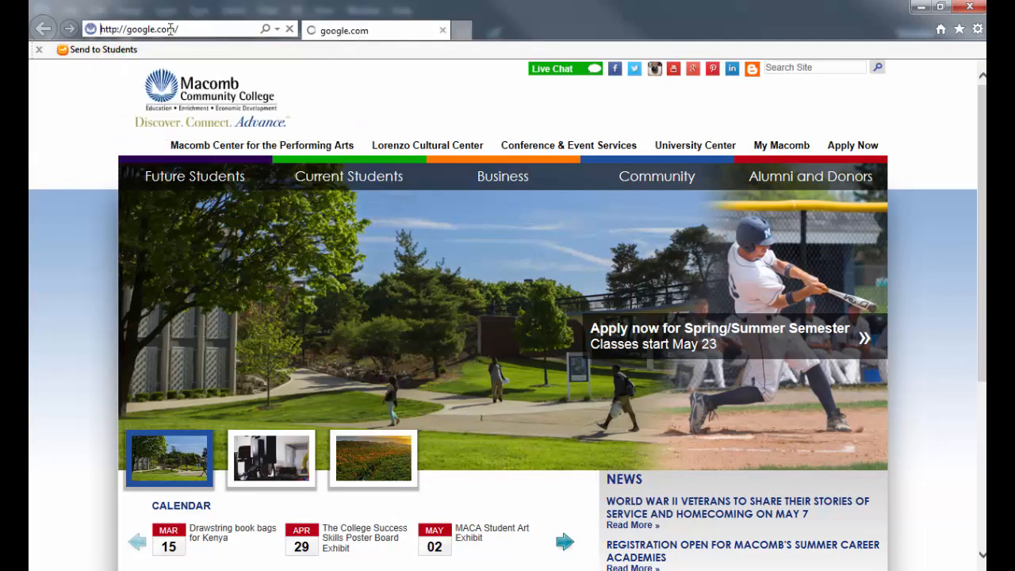
Step: Search Google Images for "alien planet"
text(alien planet)
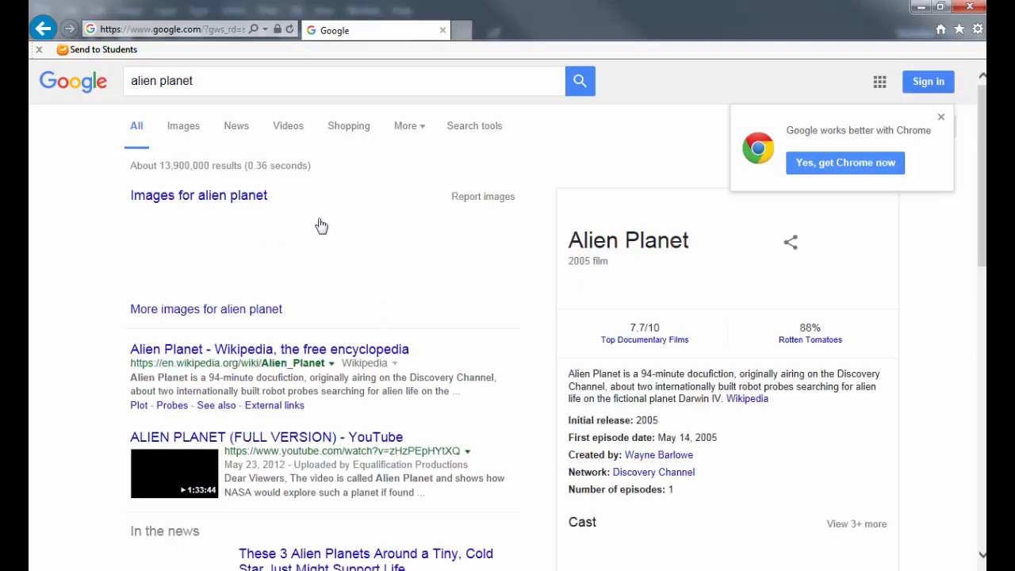
click(183, 126)
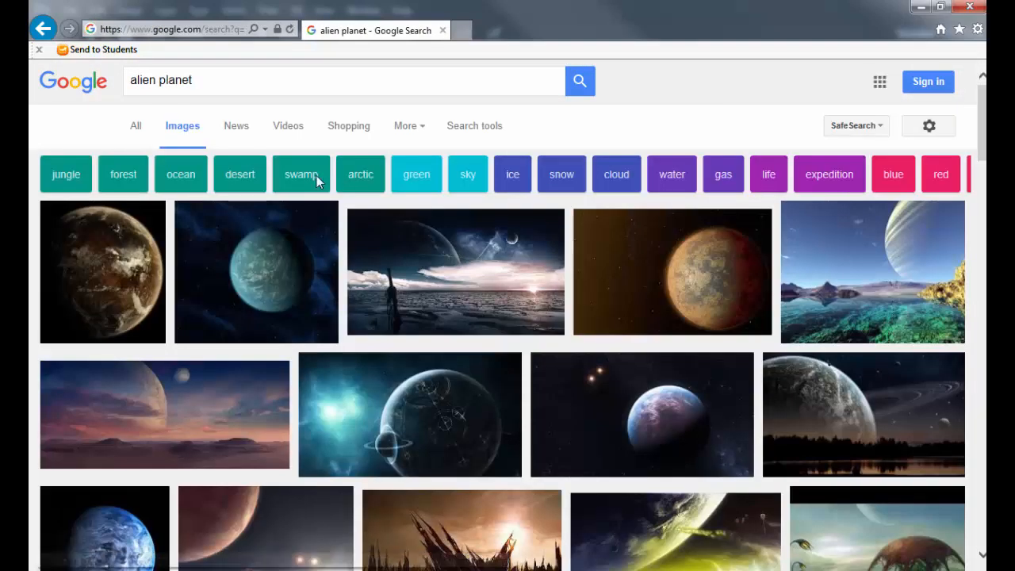
Step: Filter the image results by usage rights to Labeled for reuse with modification
click(475, 129)
click(380, 166)
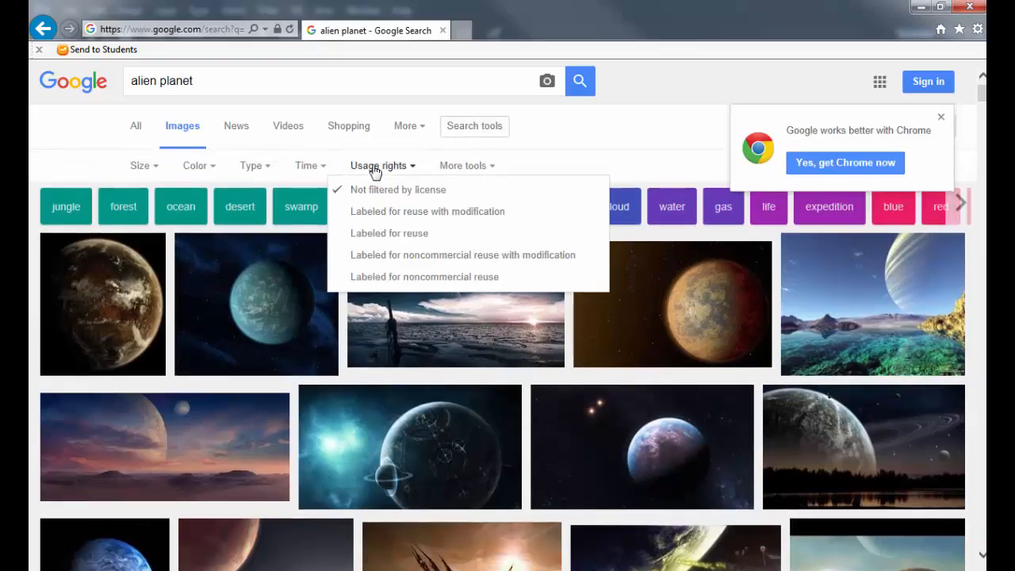
click(389, 234)
click(395, 215)
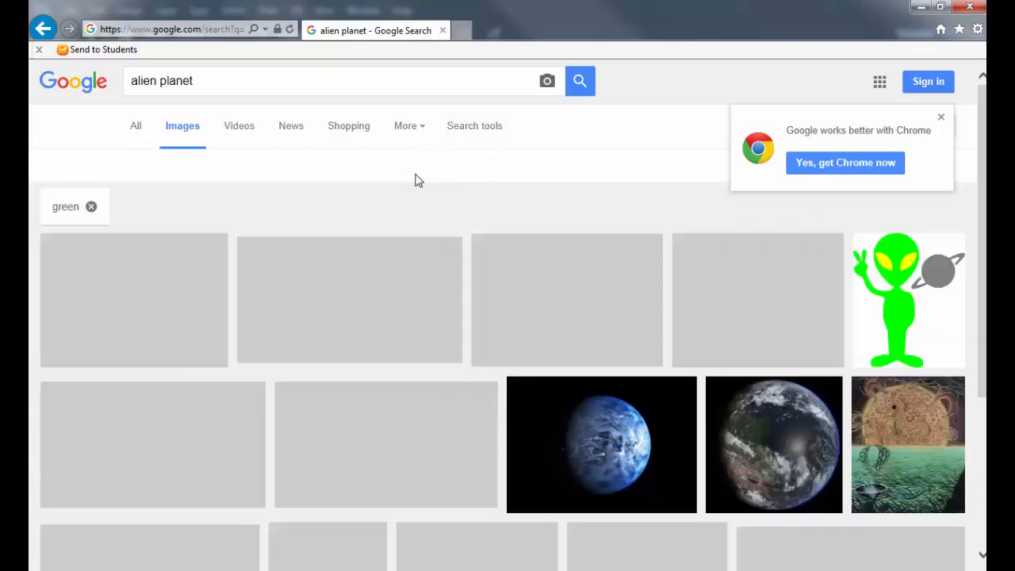
click(418, 178)
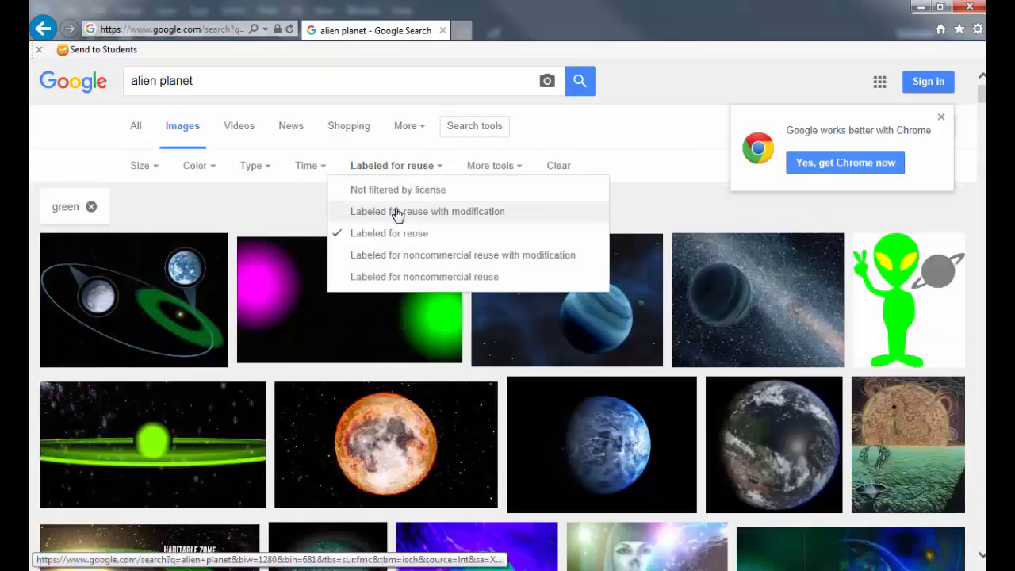
click(396, 212)
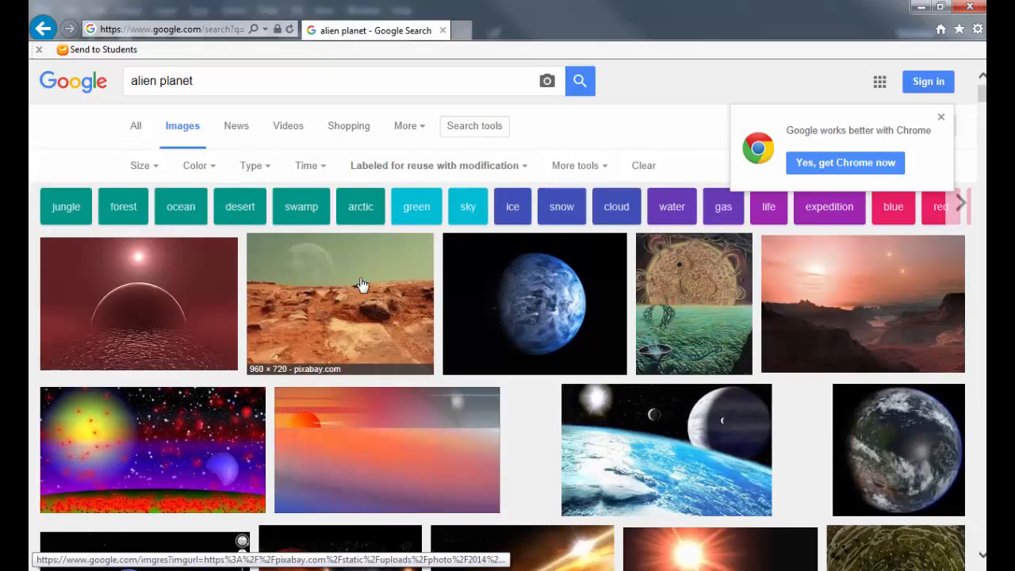
Step: View the reddish multi-sun planet landscape at full size and save it to the Desktop as Gliese_667_Cc_sunset in JPEG format
click(920, 300)
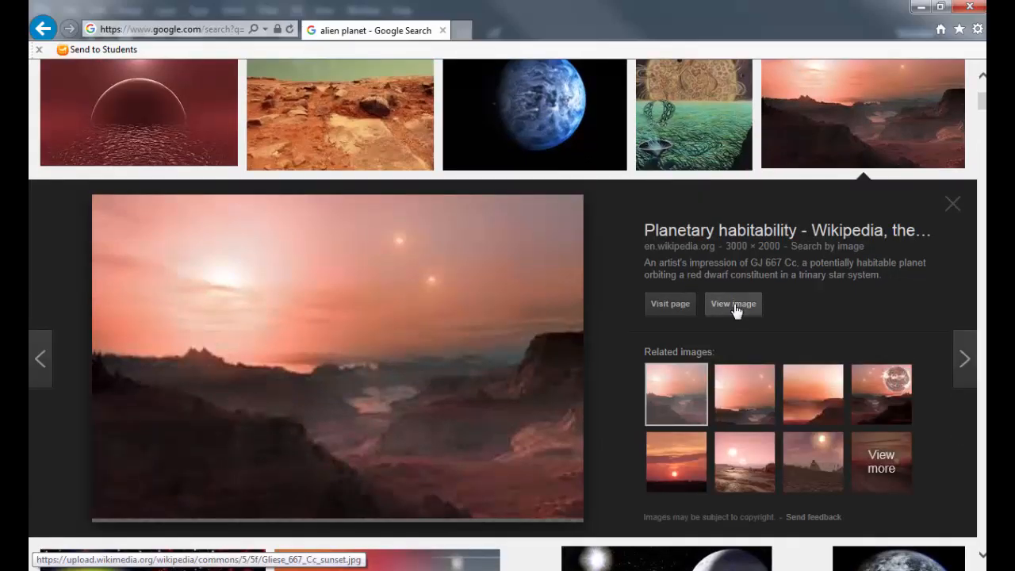
click(734, 306)
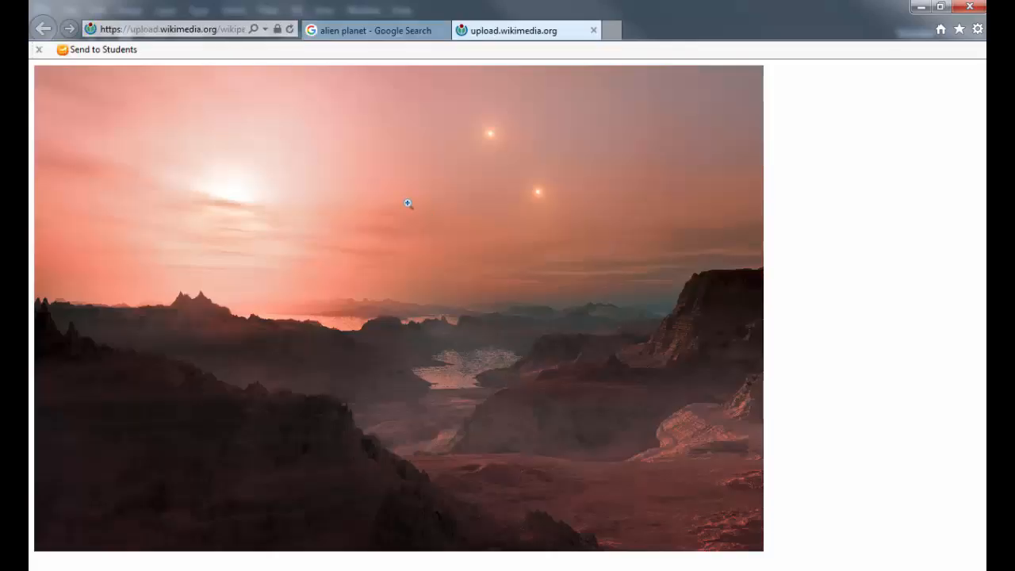
right_click(407, 203)
click(458, 297)
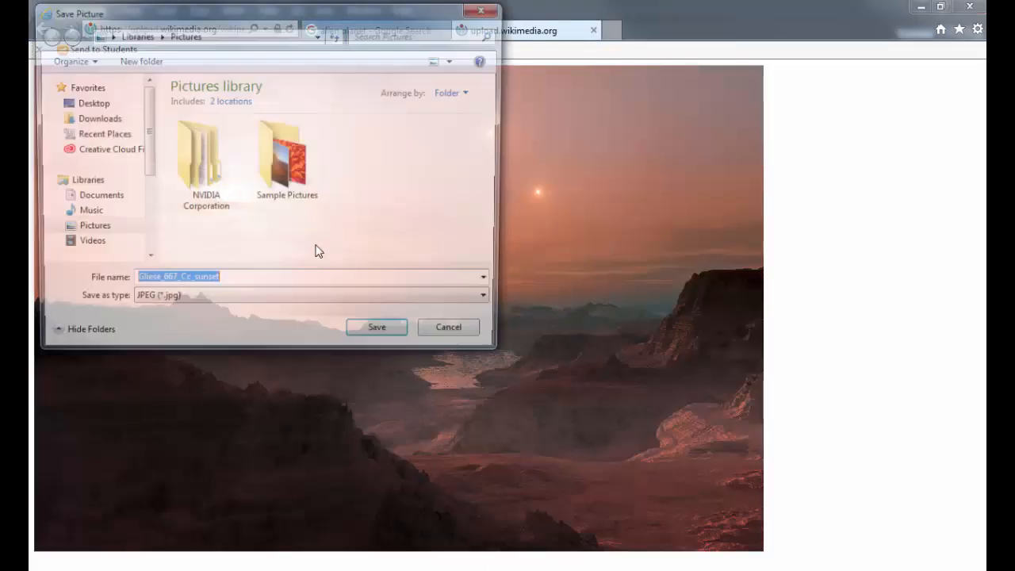
click(94, 103)
click(376, 327)
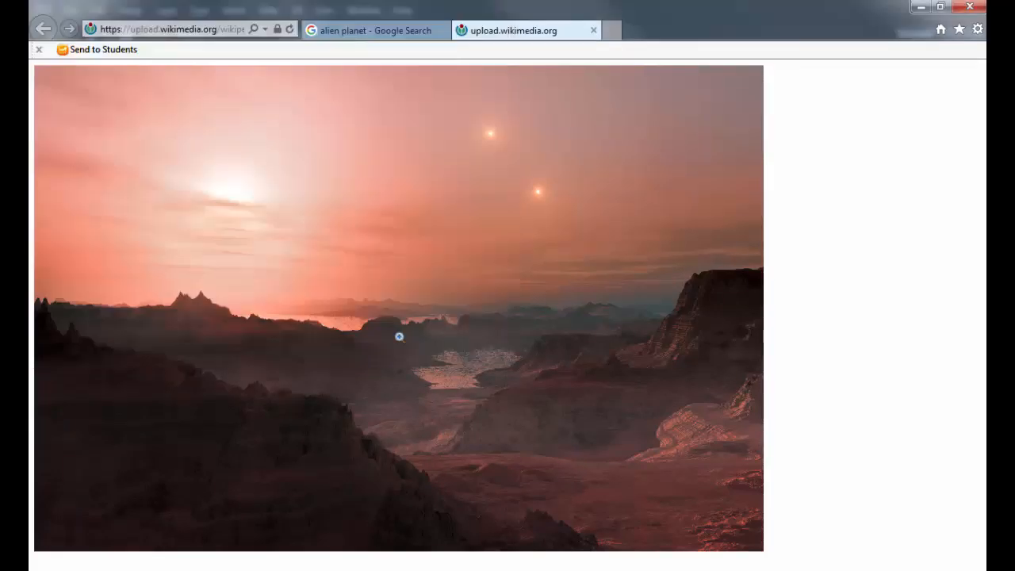
Step: Switch to Photoshop and open Gliese_667_Cc_sunset from the Desktop
key(alt+Tab)
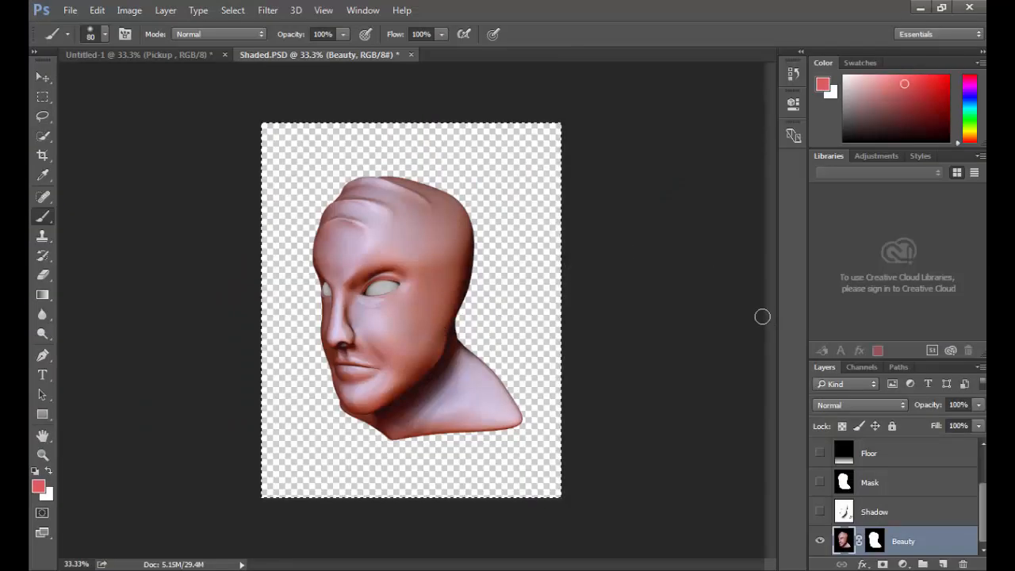
key(ctrl+o)
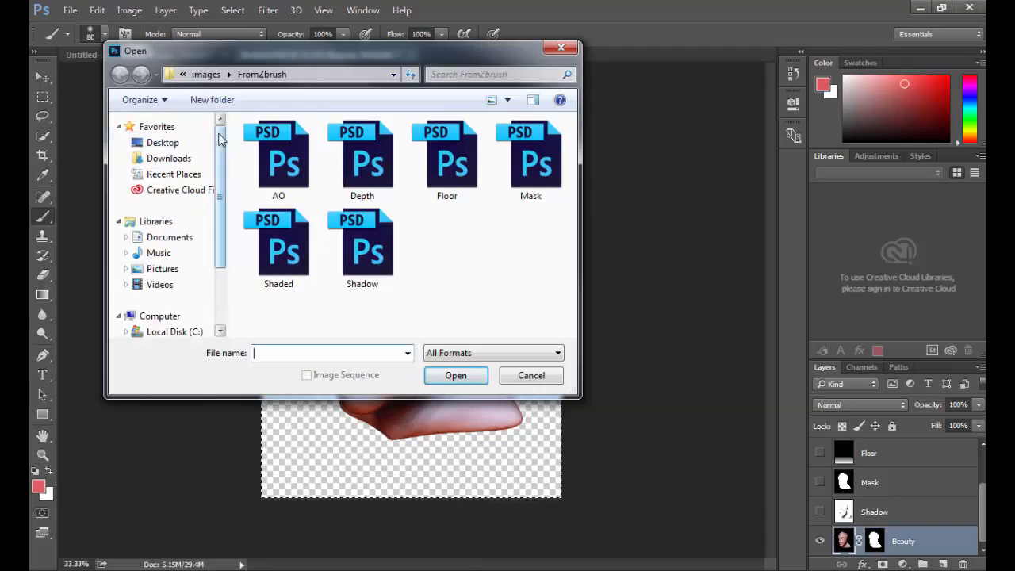
click(163, 142)
scroll(326, 272, down, 5)
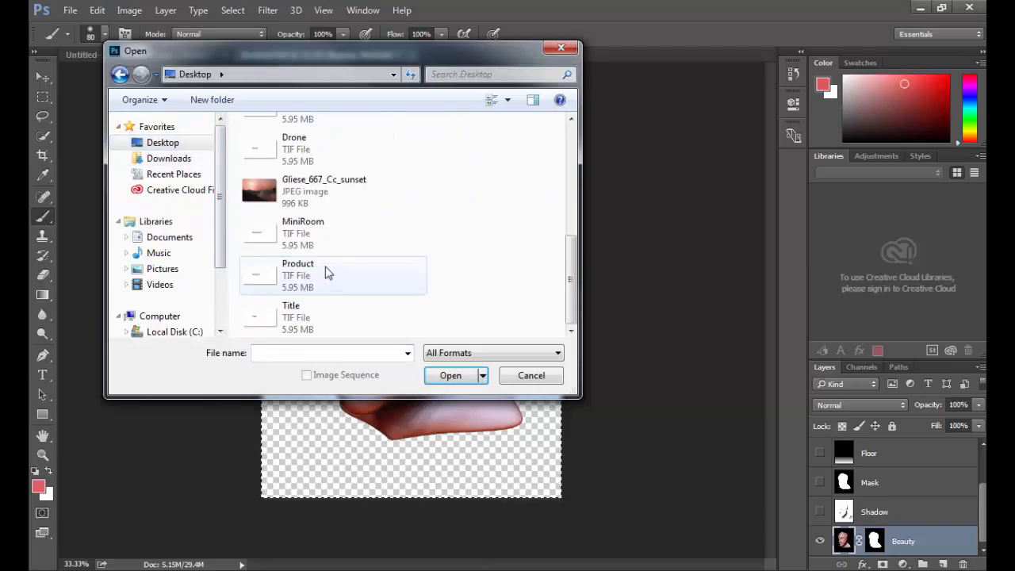
double_click(349, 191)
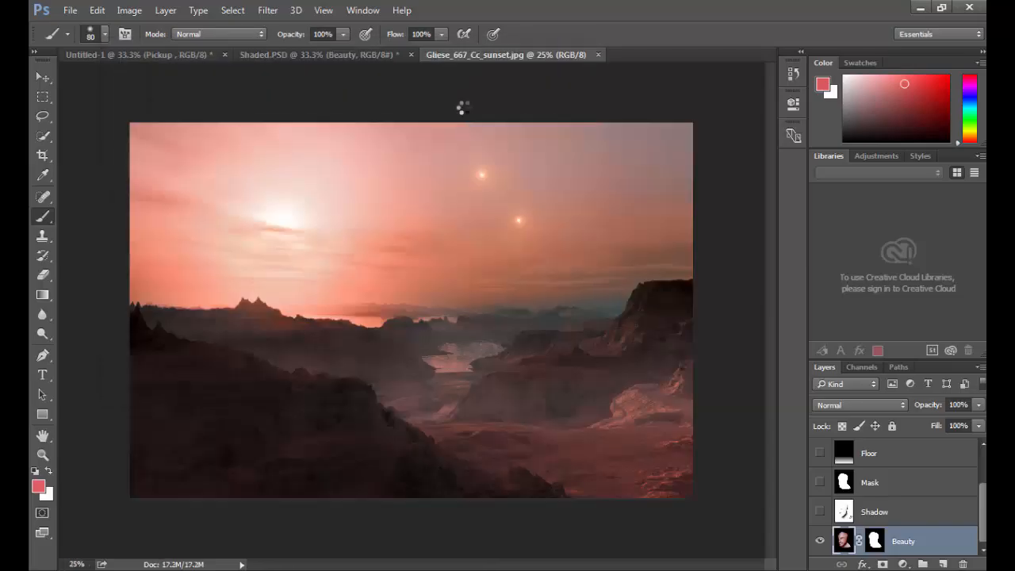
Step: Copy the whole sunset image into Shaded.PSD beneath the Beauty layer and shift it left and up so a small sun sits beside the head
key(ctrl+a)
click(341, 55)
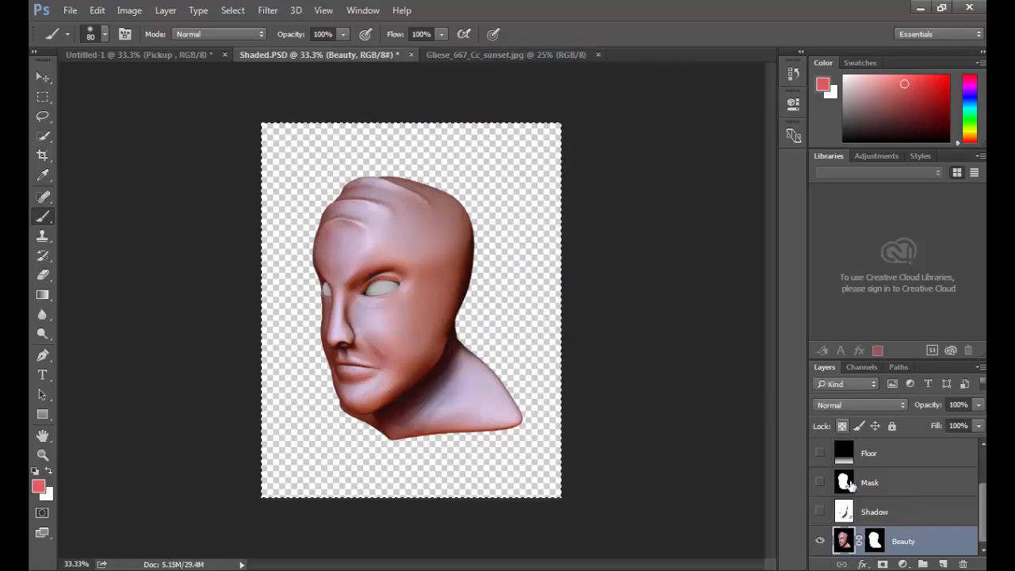
key(ctrl+v)
drag(873, 541, 875, 551)
key(v)
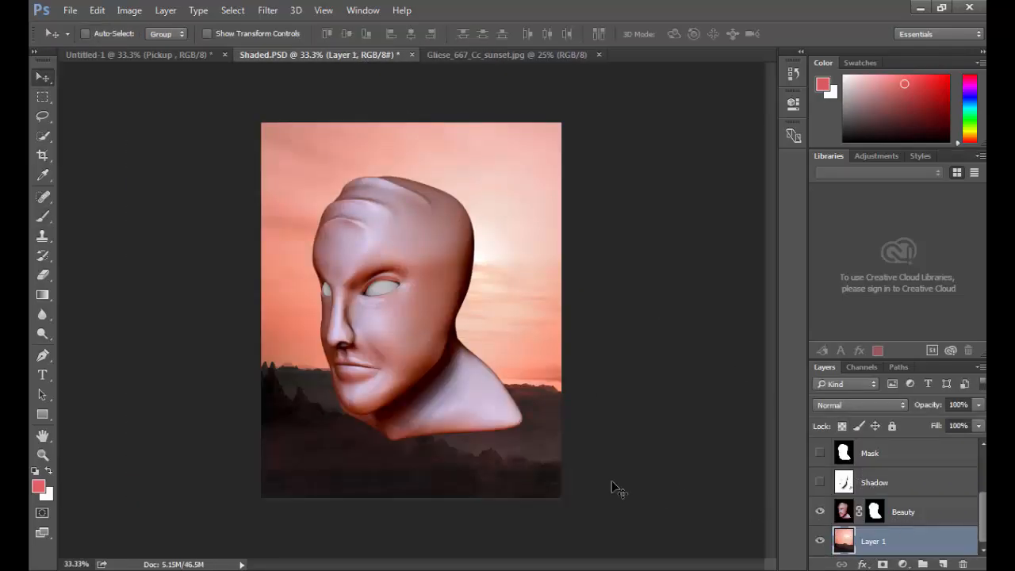
drag(534, 299, 315, 266)
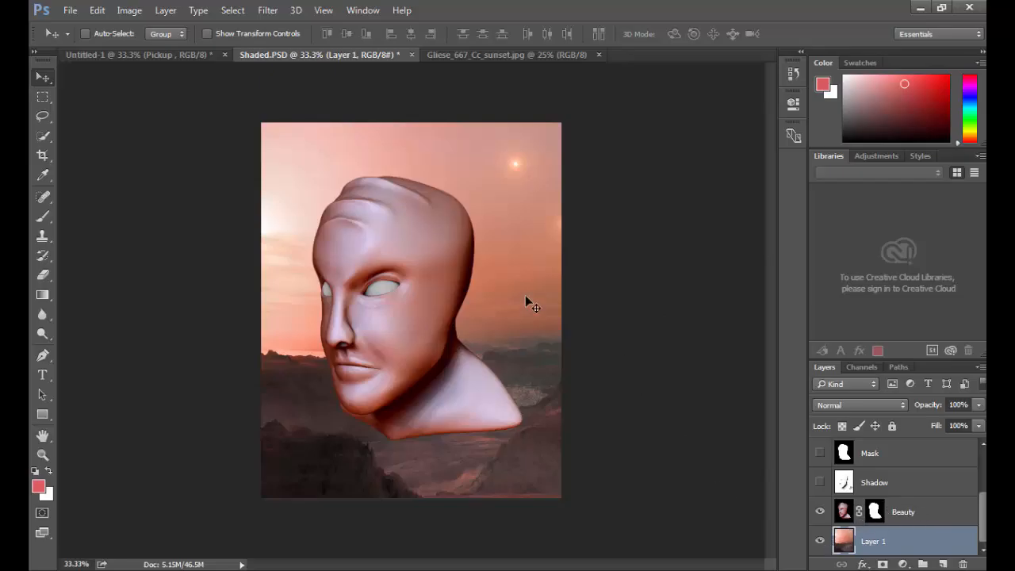
Step: Show the Shadow layer and set its blend mode to Multiply
click(820, 483)
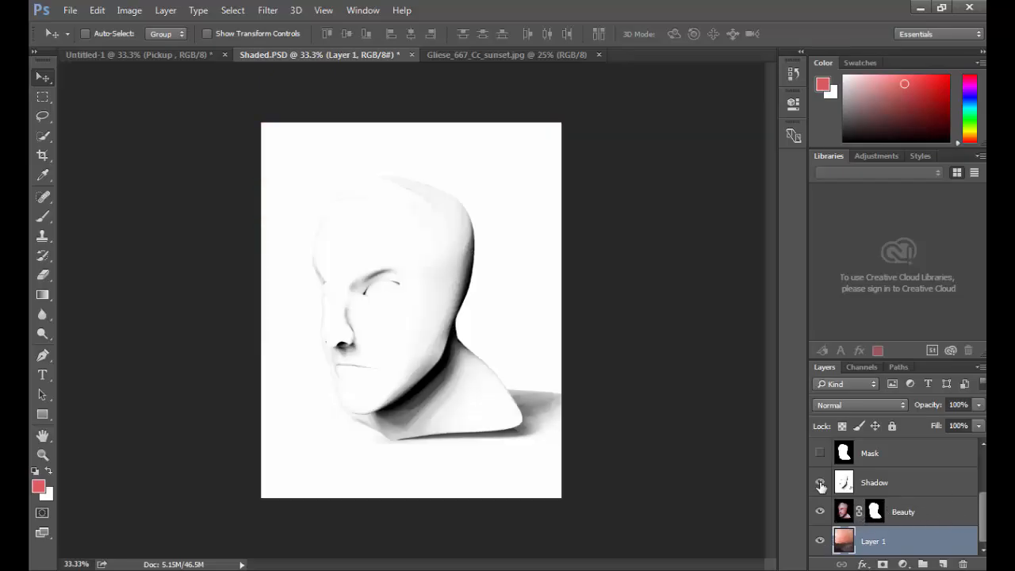
click(820, 483)
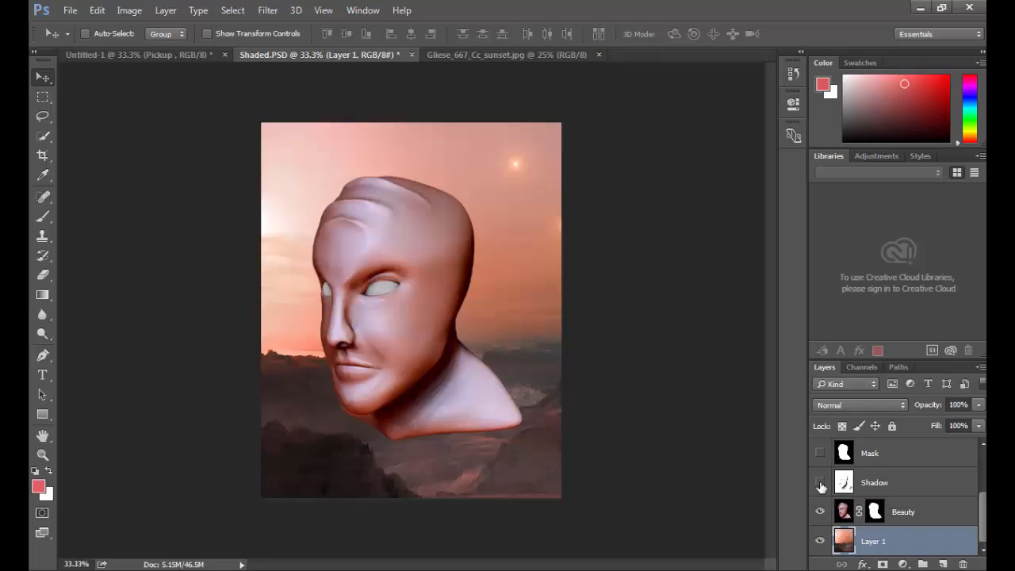
click(820, 483)
click(820, 483)
click(820, 483)
click(820, 482)
click(820, 483)
click(851, 484)
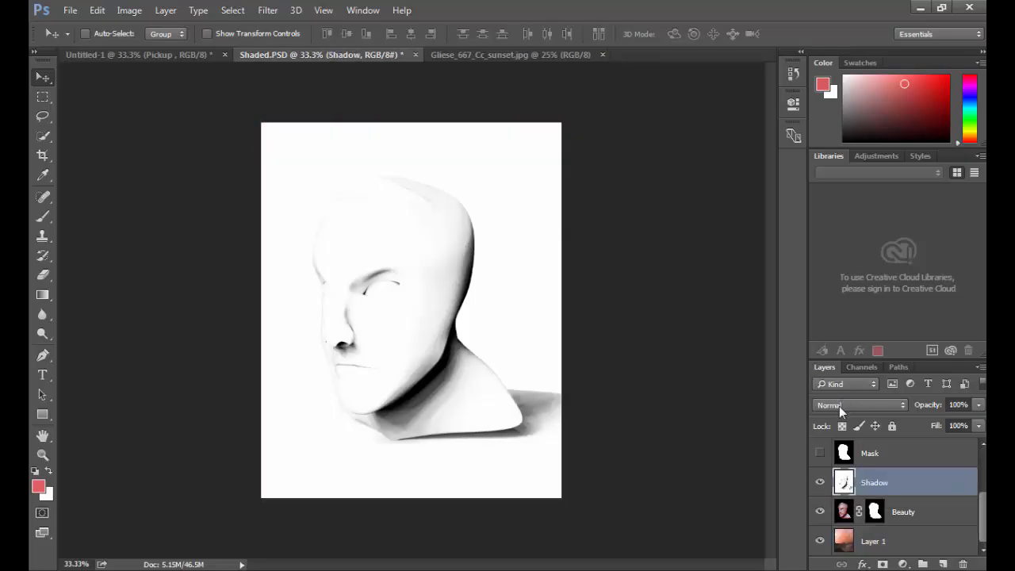
click(835, 405)
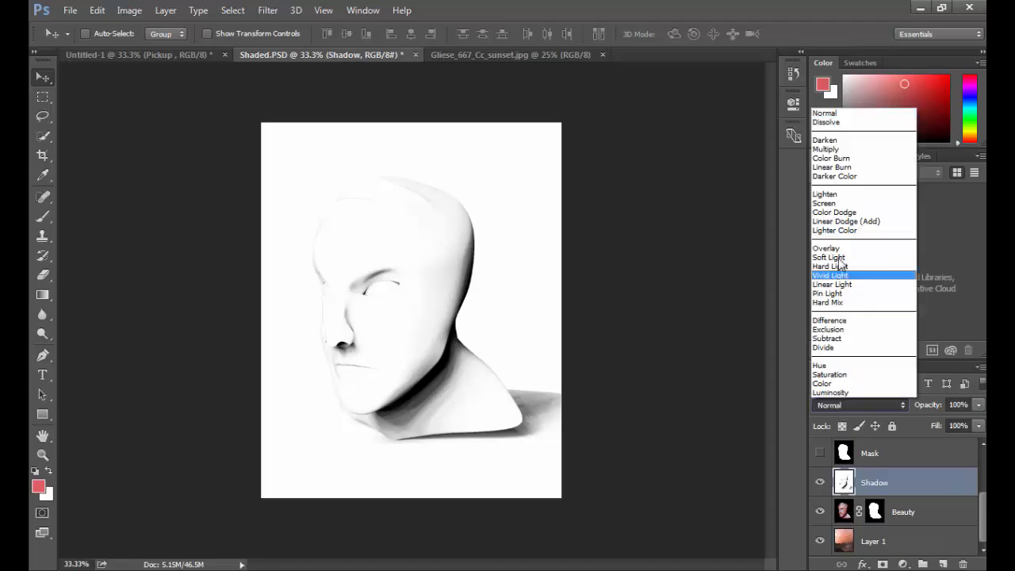
click(841, 150)
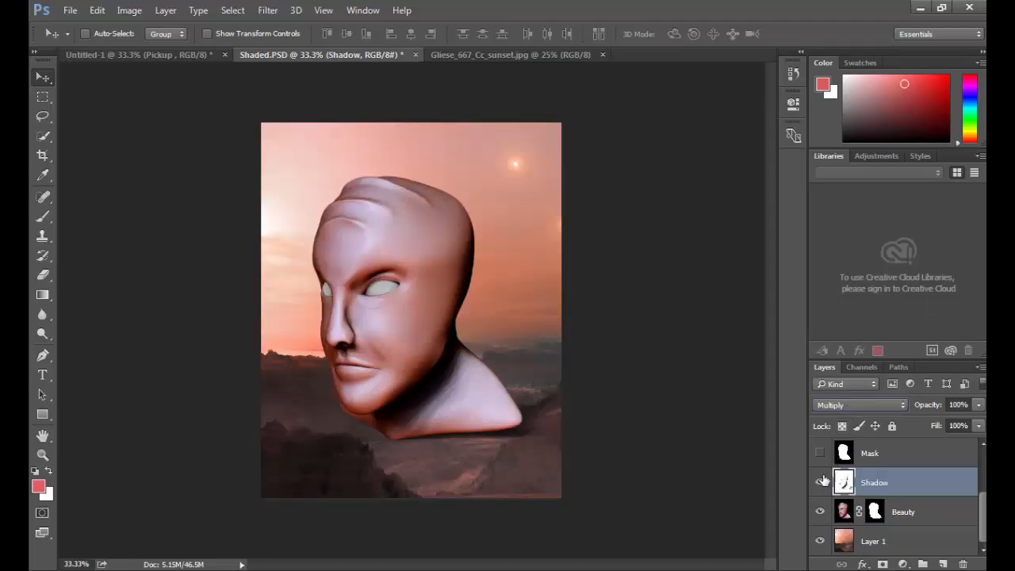
Step: Compare the composite with the Shadow layer hidden and shown, leaving the layer visible
click(821, 482)
click(820, 482)
click(821, 482)
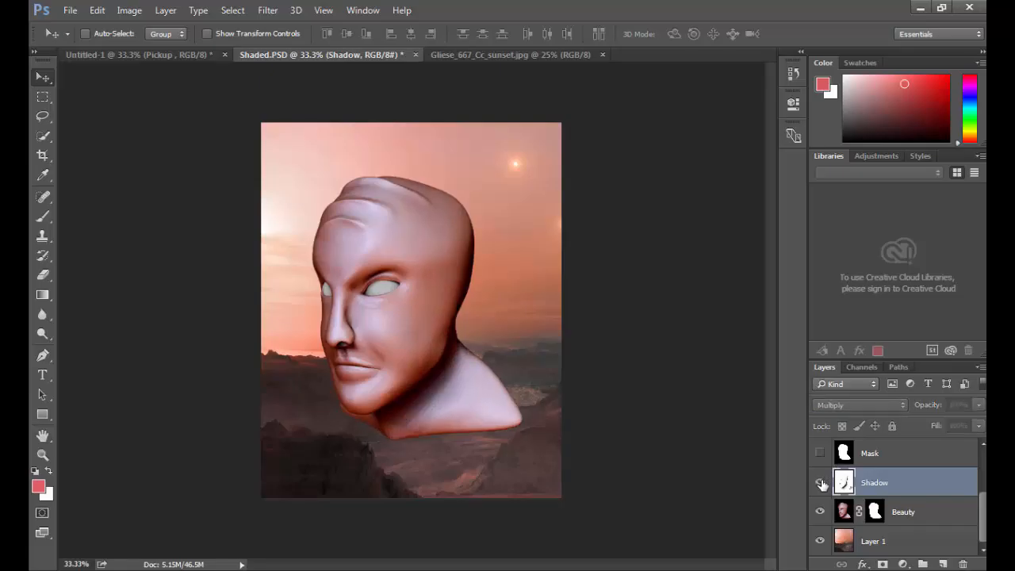
click(821, 483)
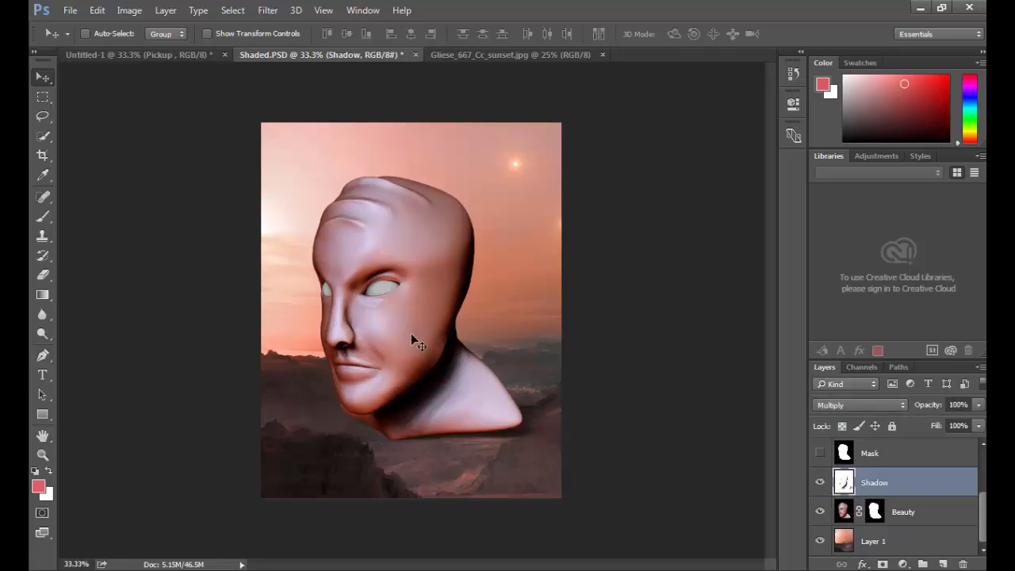
click(820, 482)
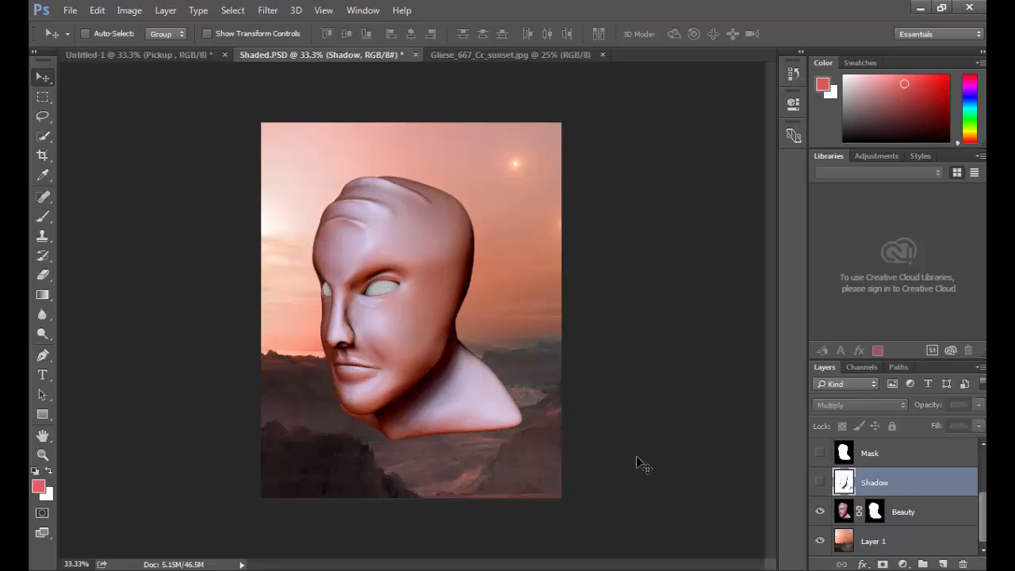
click(820, 482)
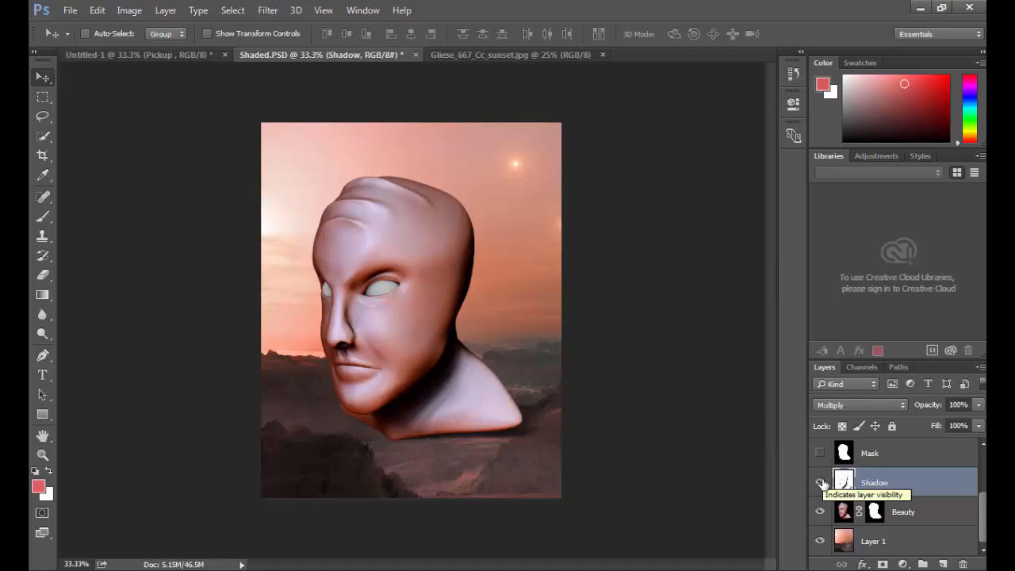
Step: Show the AO layer and set its blend mode to Multiply
drag(983, 518, 983, 482)
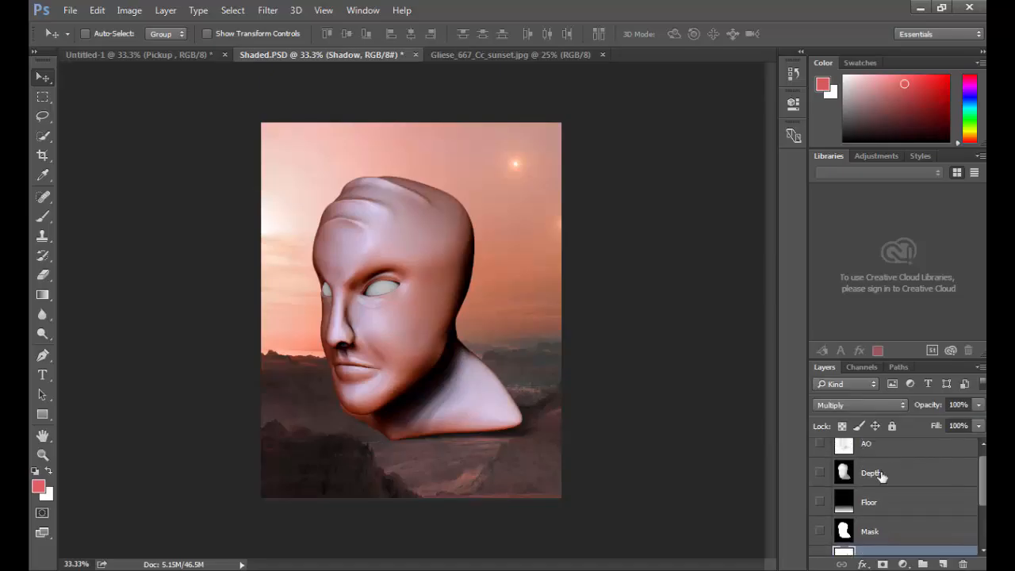
click(820, 444)
click(843, 446)
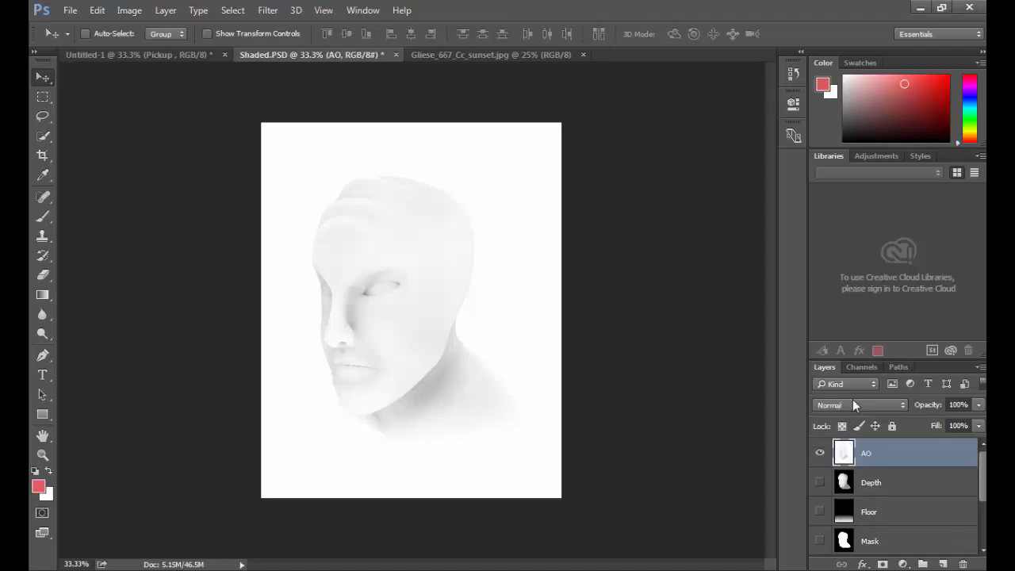
click(852, 404)
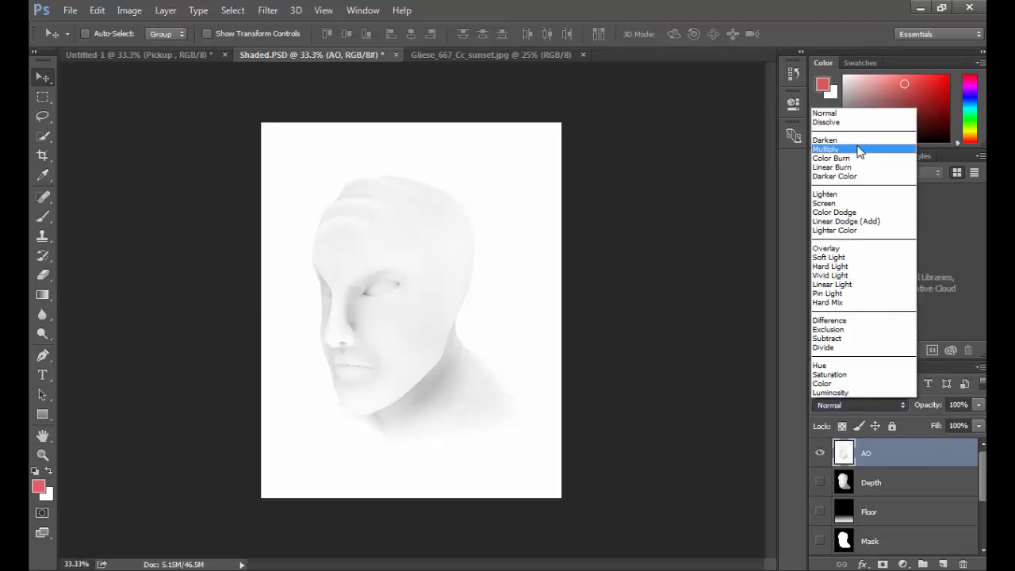
click(859, 150)
Step: Hide the Shadow layer and compare the head with the AO layer off and on, leaving AO visible
scroll(851, 508, down, 3)
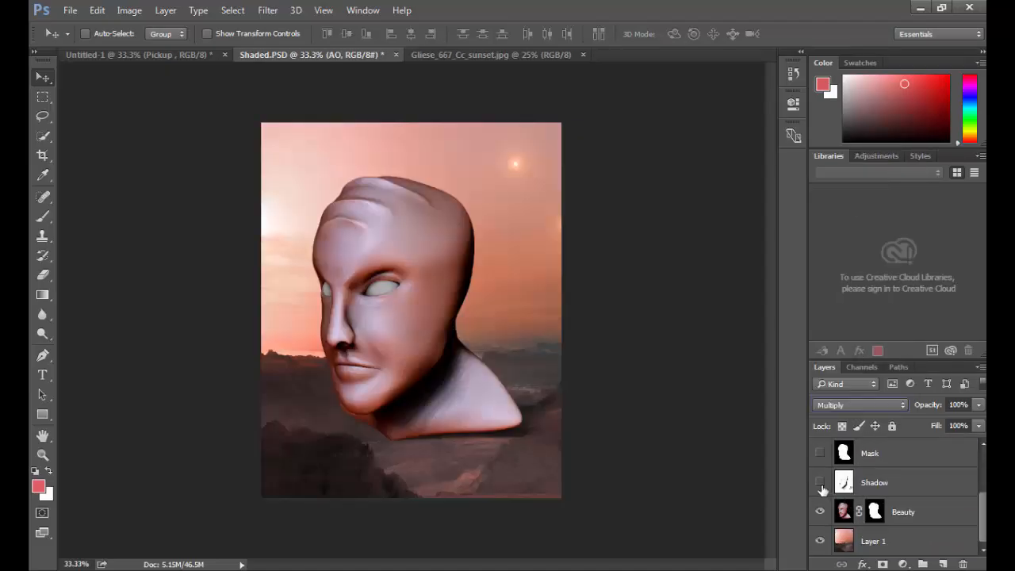
click(820, 483)
scroll(823, 490, up, 3)
click(821, 453)
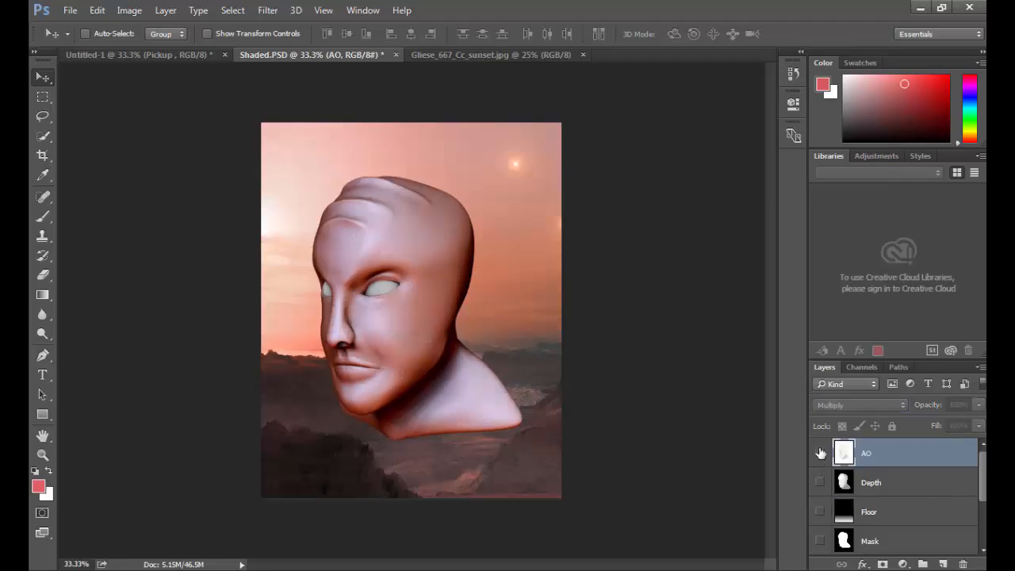
click(820, 452)
click(821, 452)
click(821, 452)
click(821, 453)
click(821, 453)
Step: Set the AO layer's blend mode to Normal and deepen its dark areas by raising the black input level with Levels
ctrl+drag(348, 270, 577, 347)
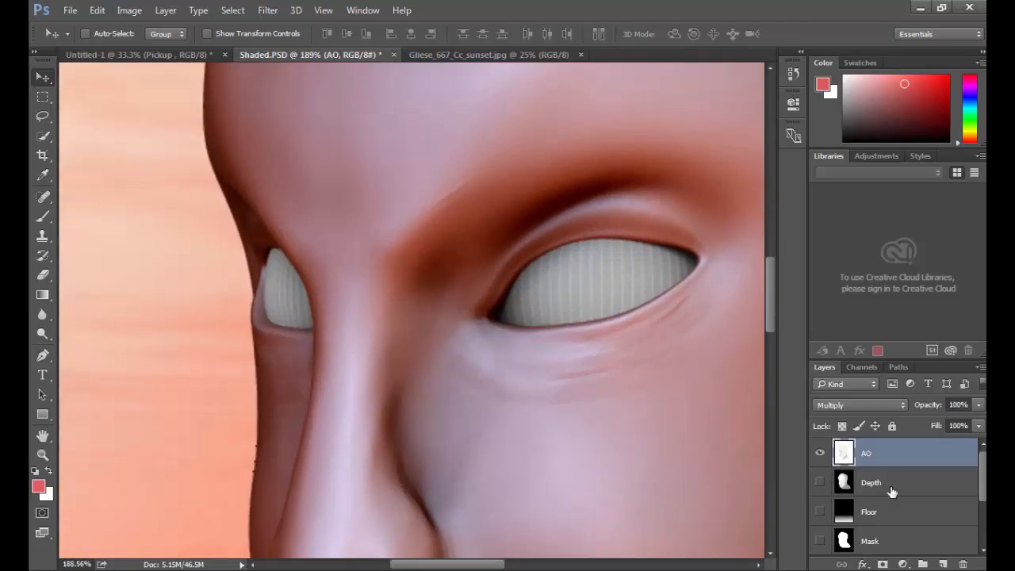
click(827, 410)
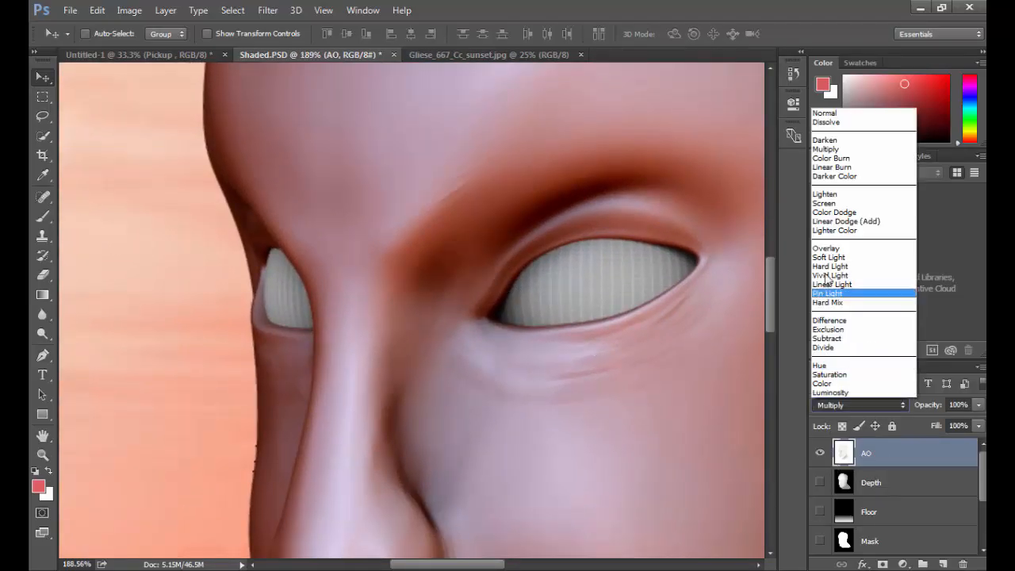
click(825, 113)
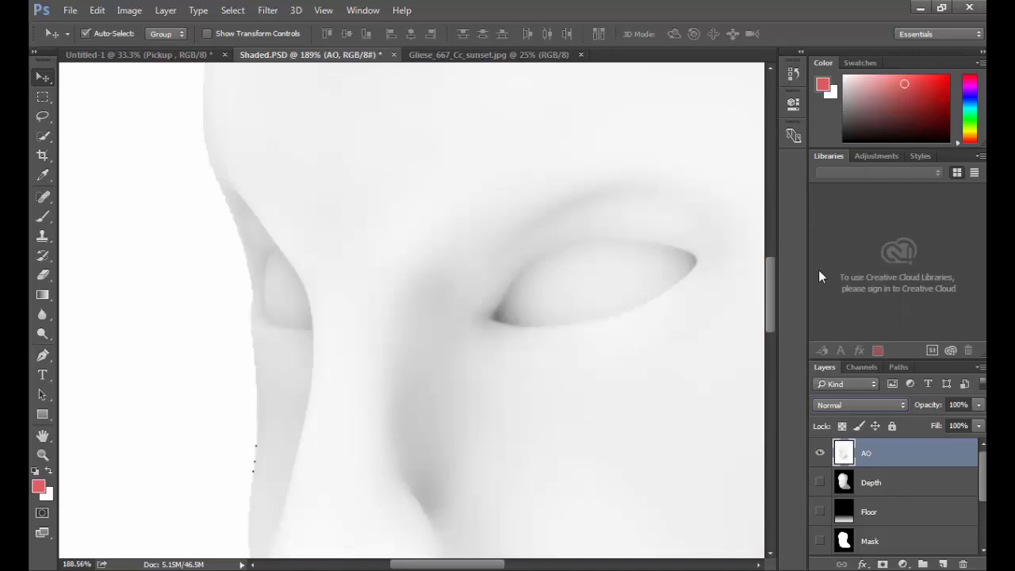
key(ctrl+l)
drag(546, 100, 823, 106)
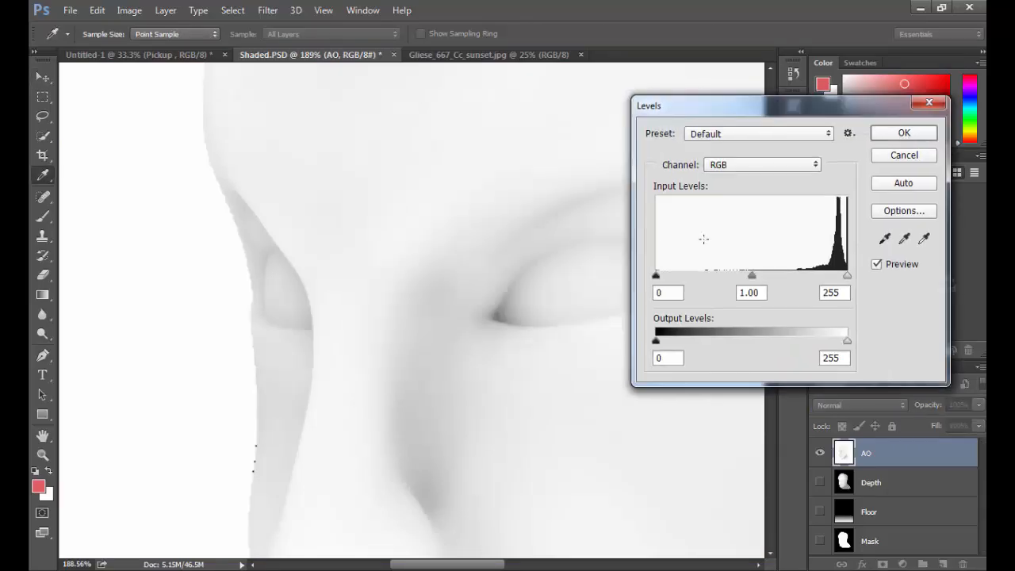
drag(656, 276, 785, 277)
click(903, 133)
key(v)
Step: Lower the AO layer's white input level with Levels to brighten its light greys, and set its blend mode to Multiply
key(ctrl+0)
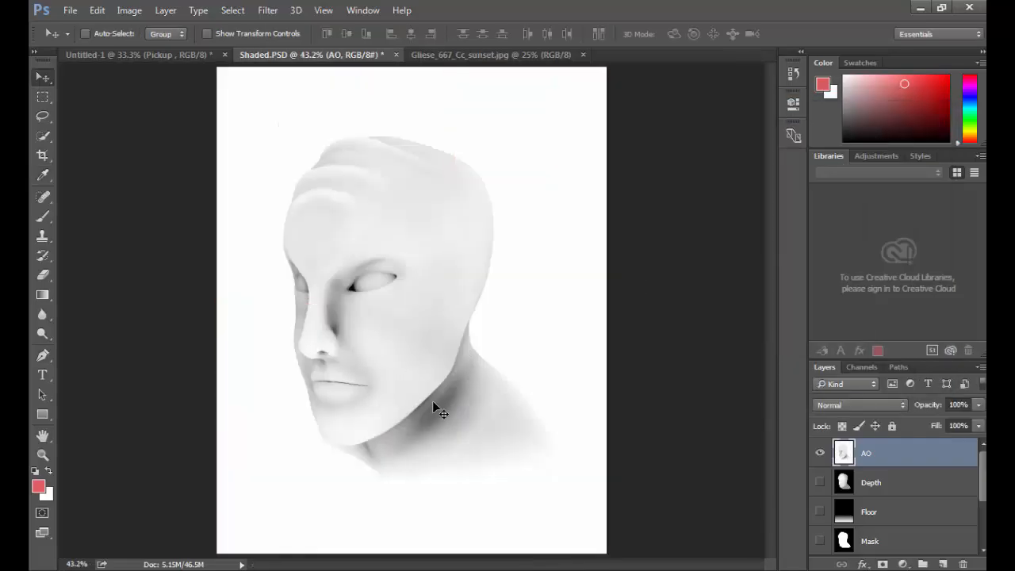
key(ctrl+l)
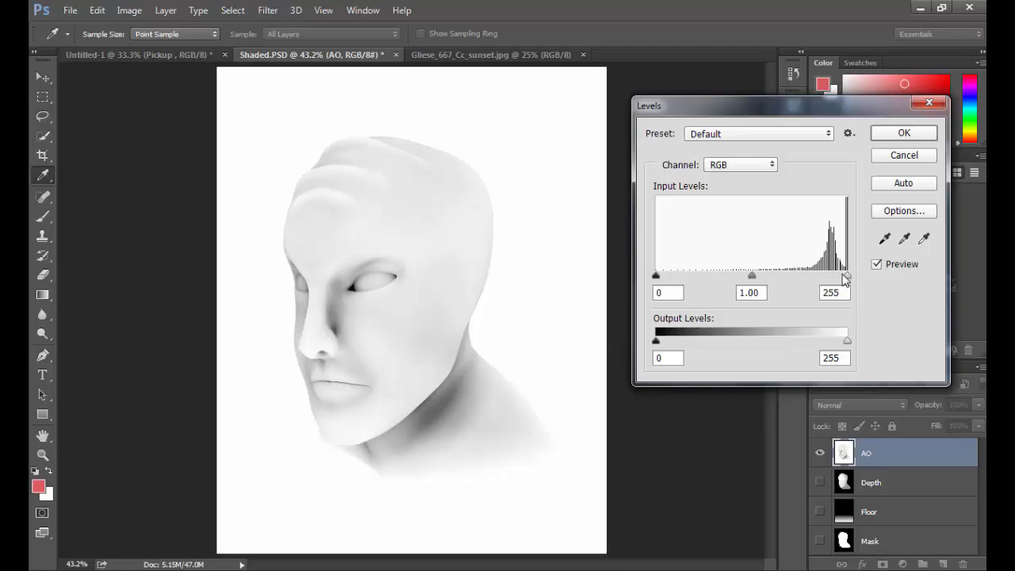
drag(844, 277, 827, 277)
key(Return)
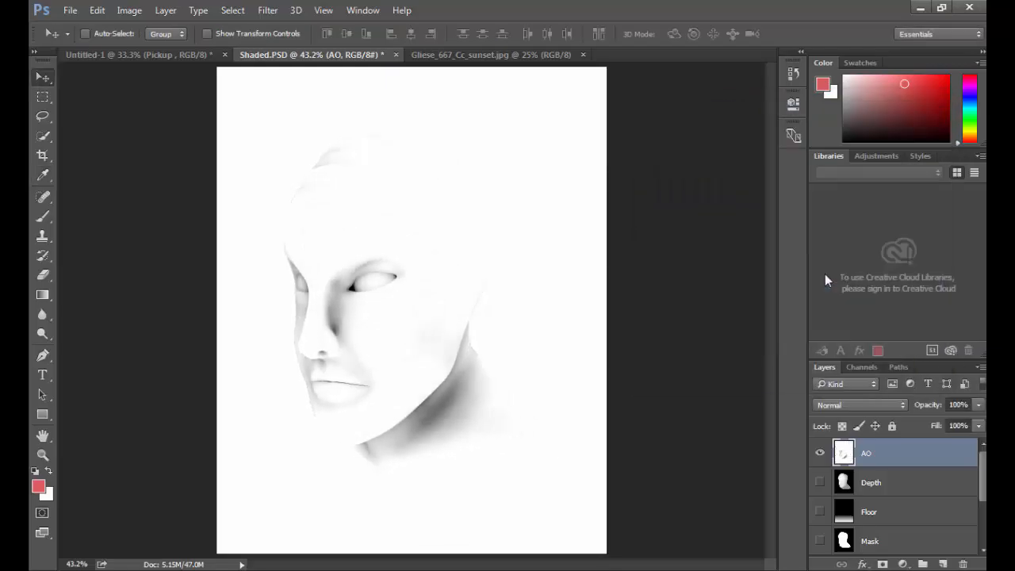
click(845, 406)
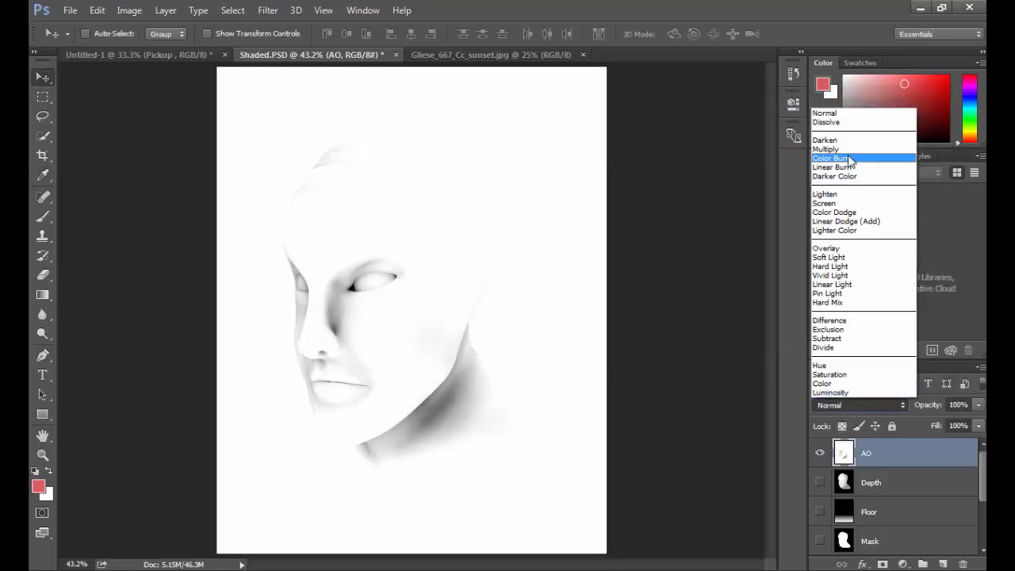
click(828, 149)
Step: Compare the head with the adjusted AO layer hidden and shown, leaving the layer visible
click(820, 456)
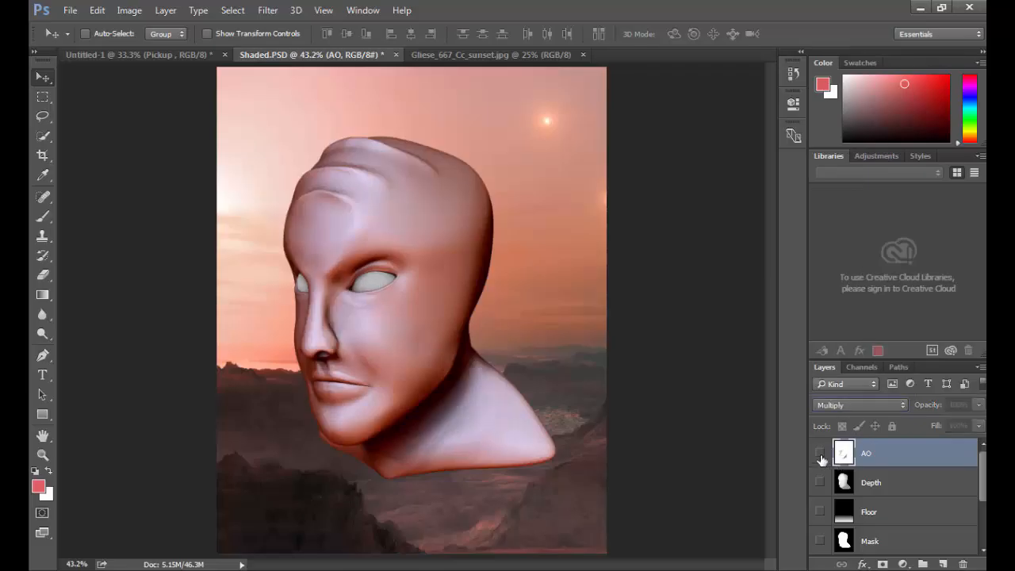
click(820, 456)
click(820, 456)
click(820, 455)
click(820, 456)
click(820, 456)
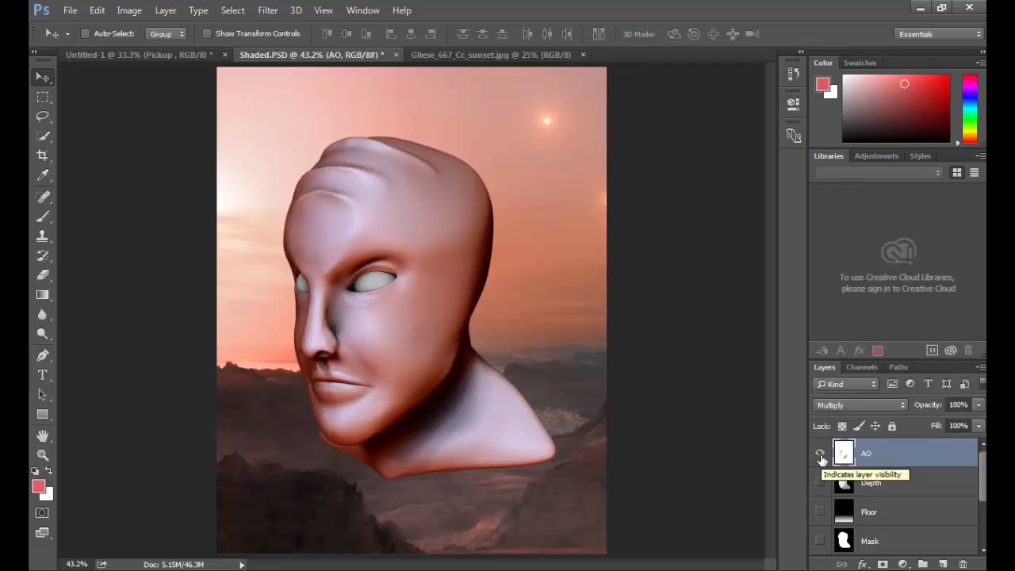
Step: Compare the whole head and a close-up of the eye with the AO layer hidden and shown, leaving it visible
click(820, 456)
click(820, 456)
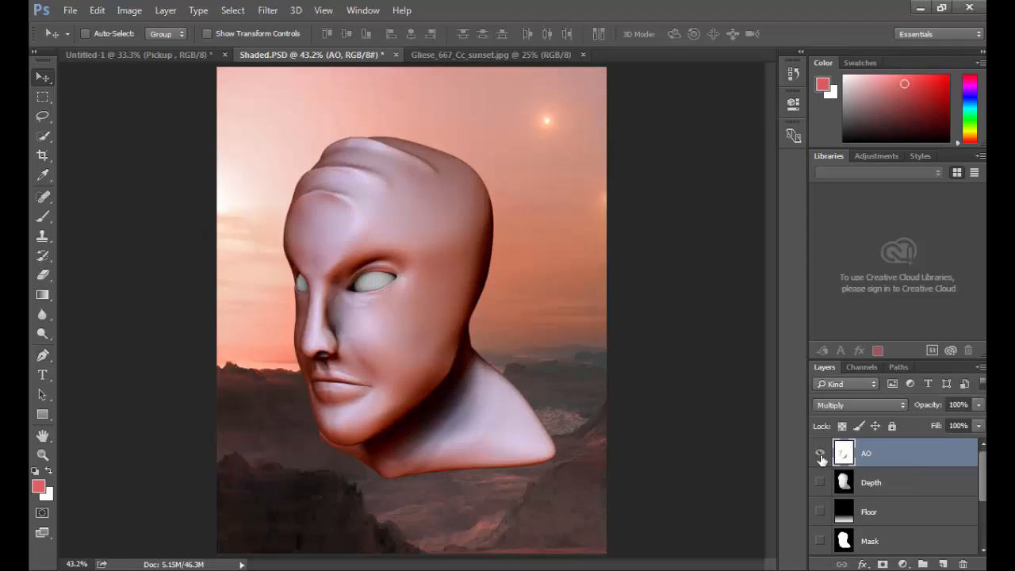
click(820, 456)
click(820, 456)
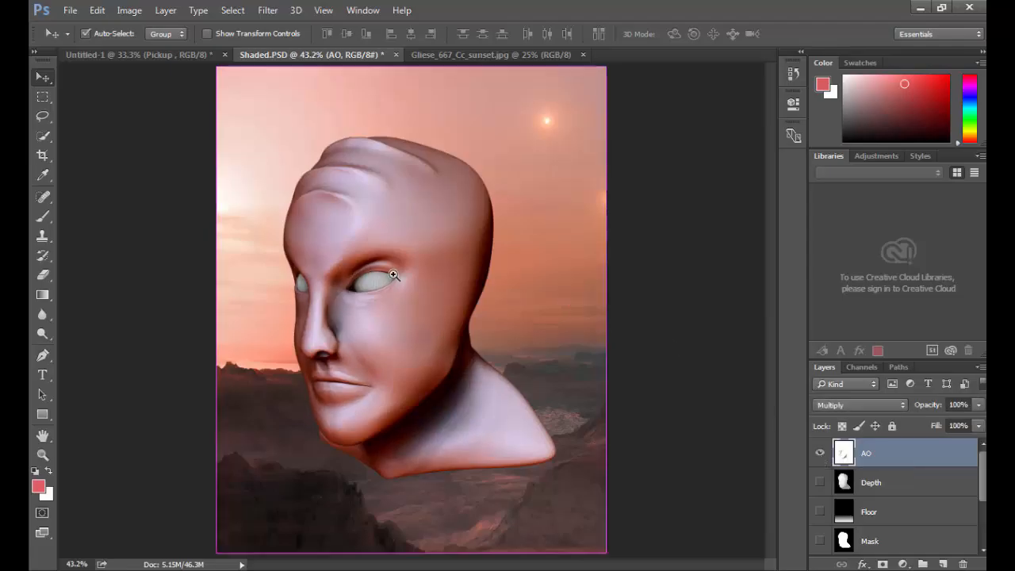
ctrl+drag(385, 275, 460, 278)
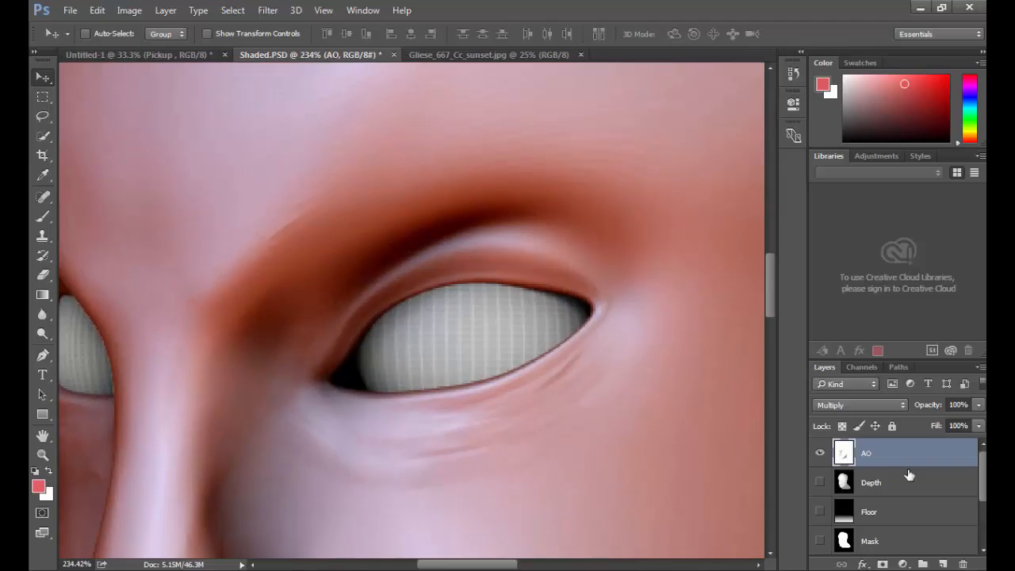
click(820, 454)
click(818, 455)
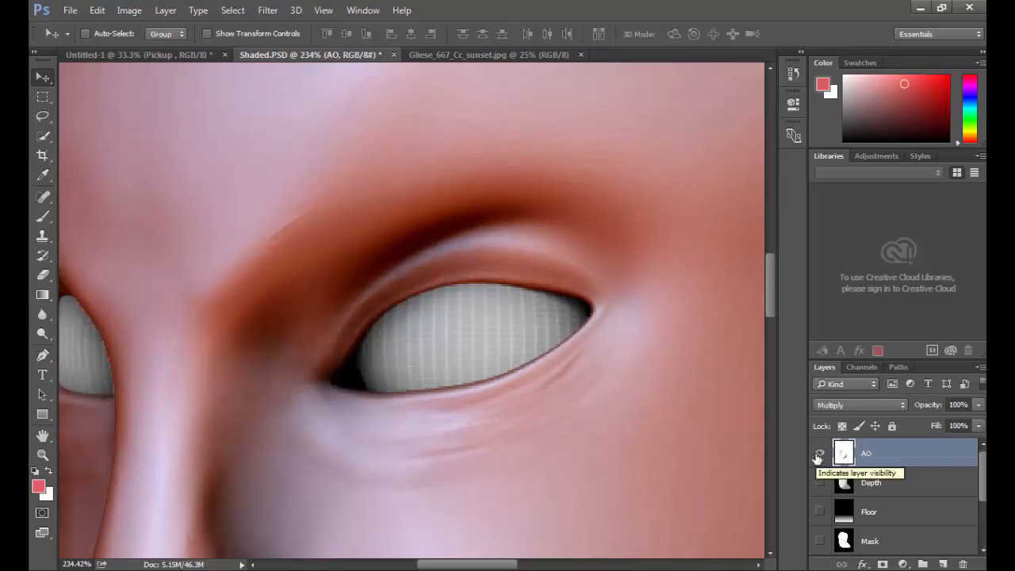
click(819, 455)
click(818, 455)
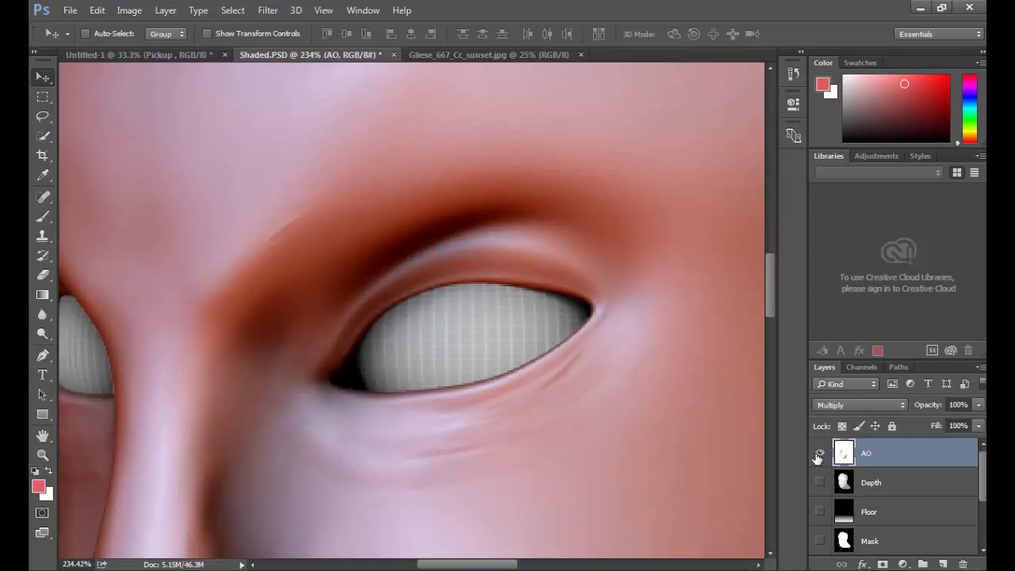
key(ctrl+0)
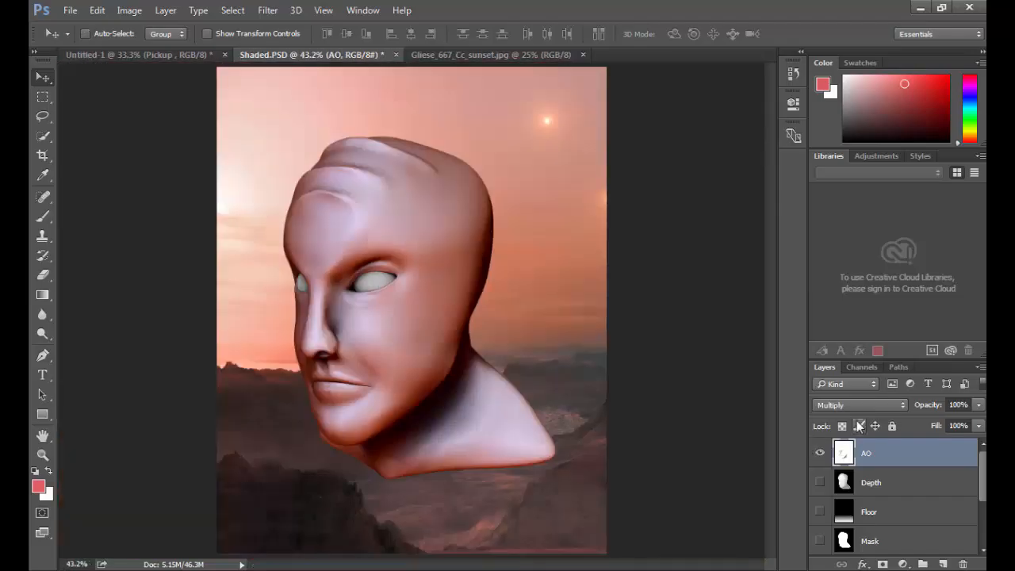
Step: Reduce the AO layer's opacity to 37% and the Shadow layer's opacity to 32%
mouse_move(930, 404)
mouse_down()
mouse_move(919, 406)
mouse_move(937, 407)
mouse_up()
scroll(820, 484, down, 3)
click(820, 484)
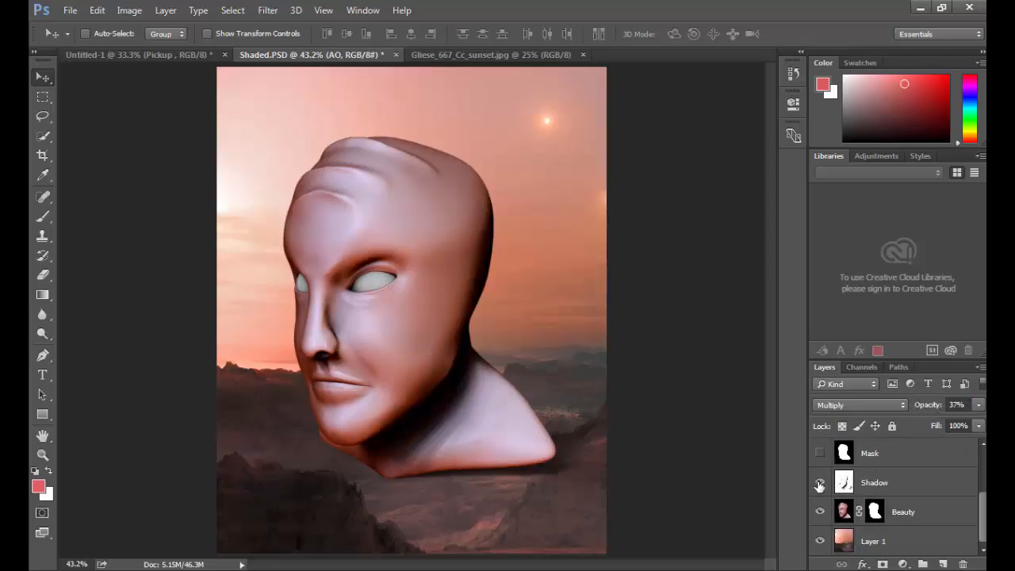
click(844, 484)
mouse_move(939, 407)
mouse_down()
mouse_move(912, 410)
mouse_move(924, 409)
mouse_up()
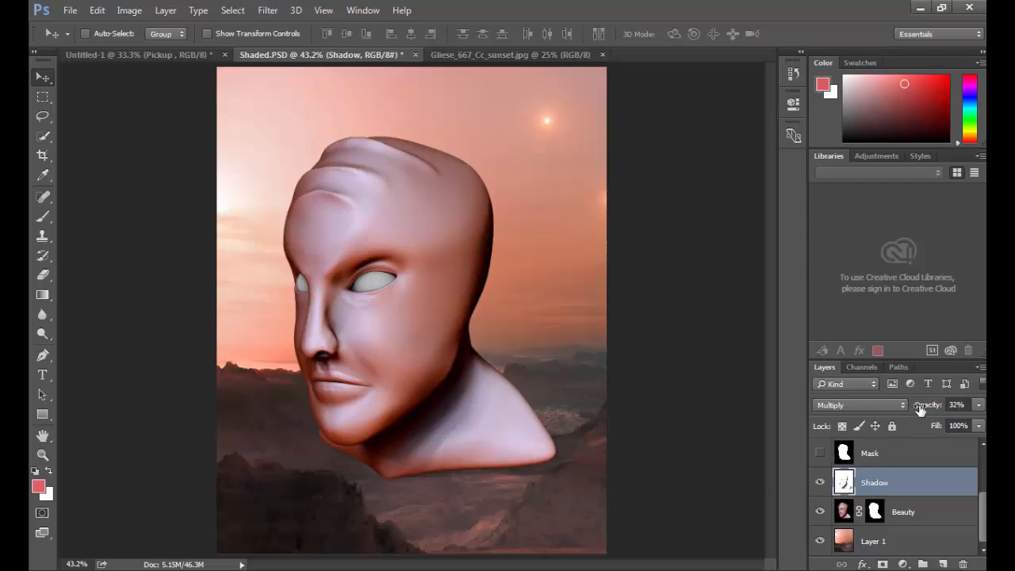
Step: Preview the Floor and Depth passes one at a time, leaving both layers hidden
scroll(835, 475, up, 2)
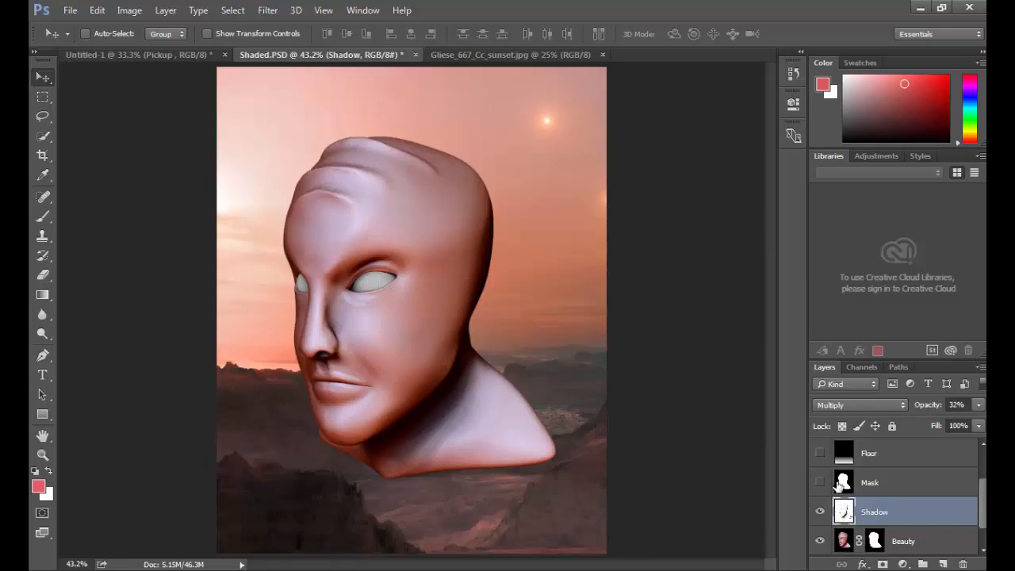
click(820, 482)
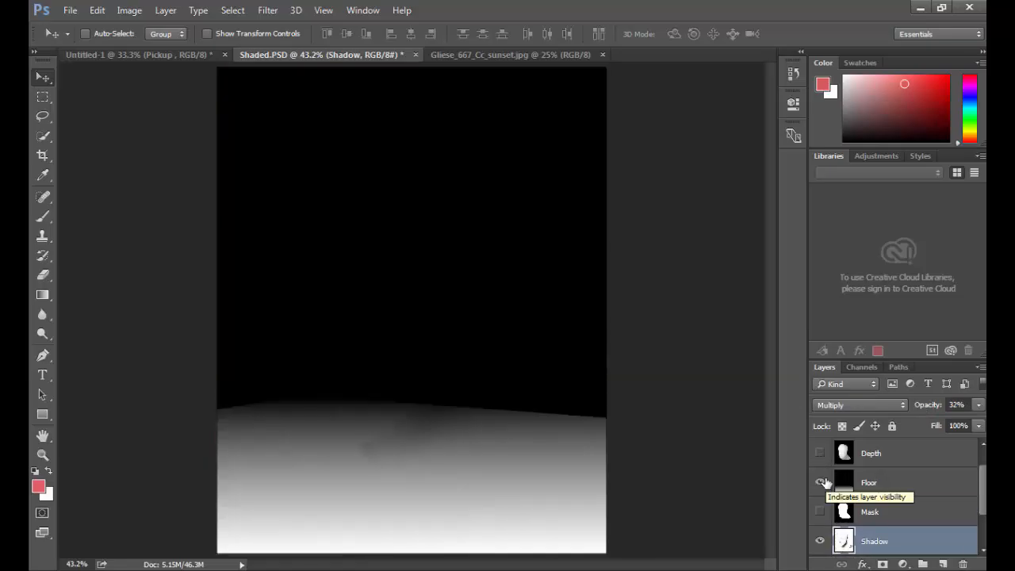
click(820, 482)
click(820, 453)
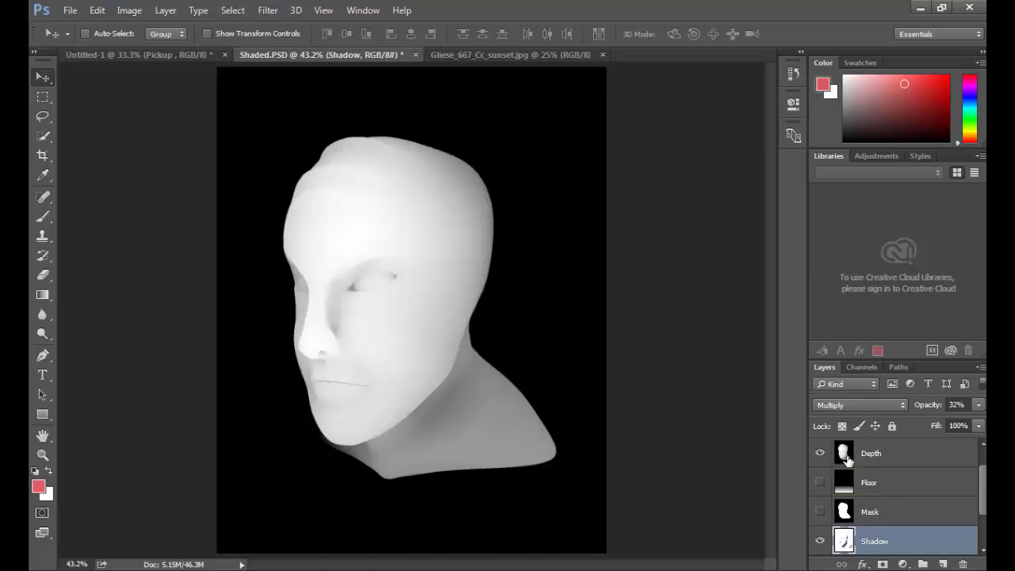
click(843, 458)
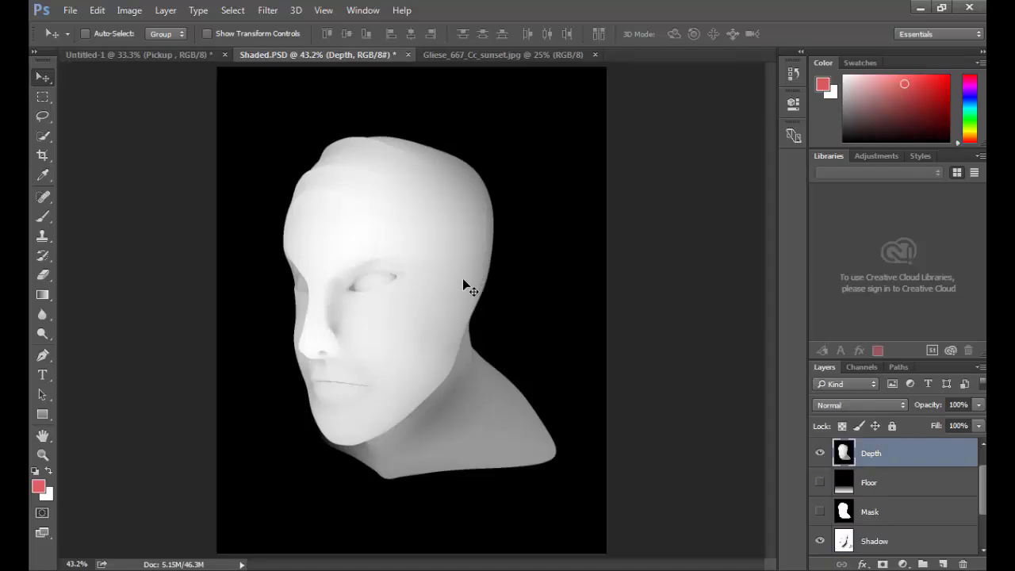
click(820, 453)
scroll(873, 480, up, 1)
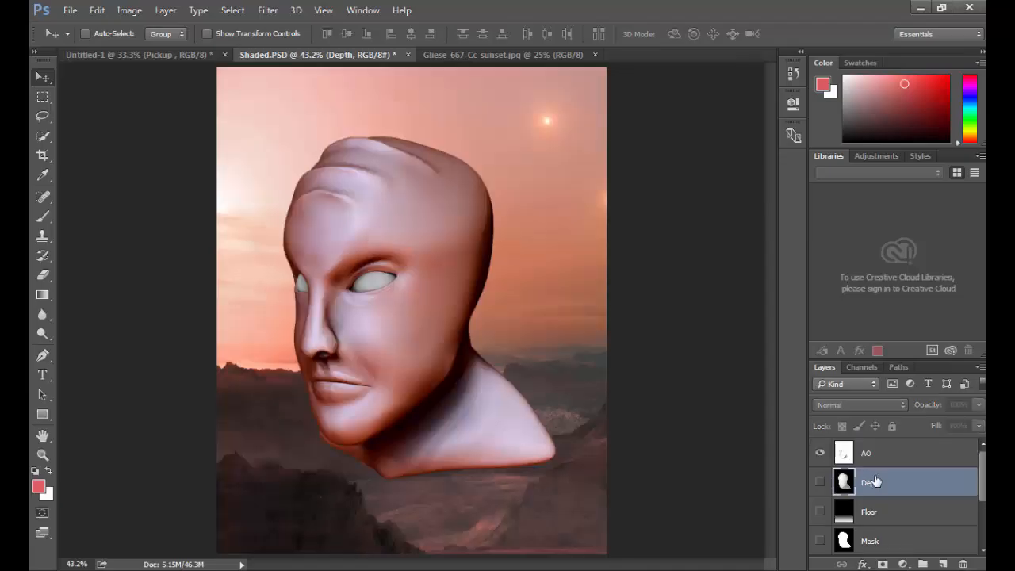
Step: Copy the merged image of the whole canvas and paste it as a new layer above the AO layer
click(861, 458)
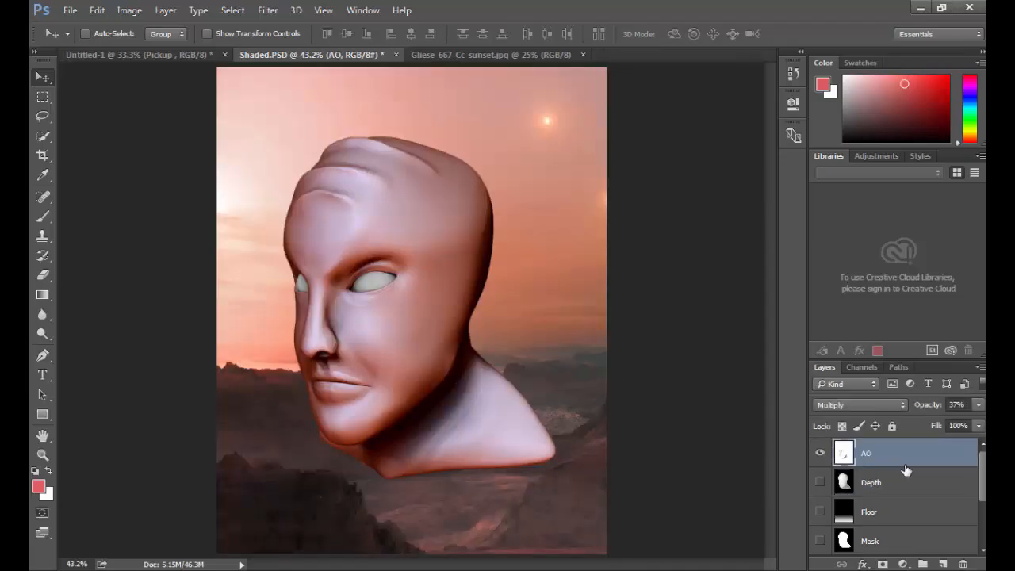
key(ctrl+a)
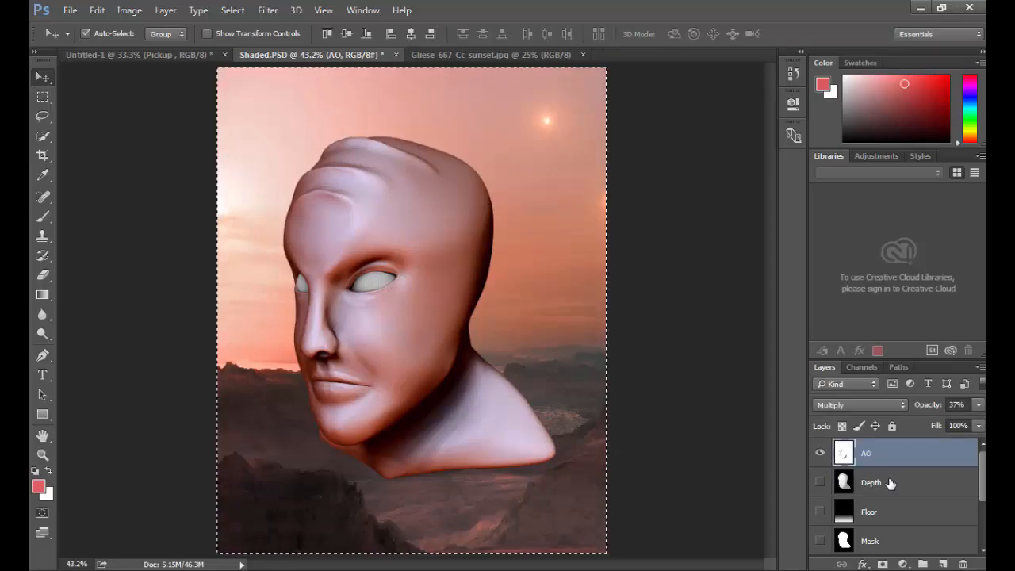
key(ctrl+shift+c)
key(ctrl+v)
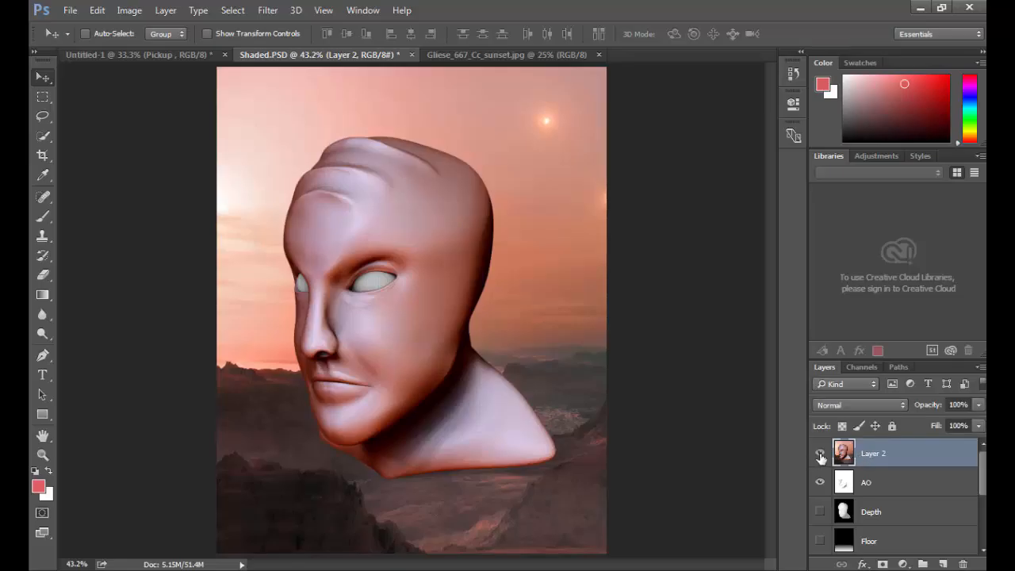
Step: Start an Iris Blur on the merged copy, with a narrowed ellipse centred on the head's eye and a blur of 34 px
click(267, 9)
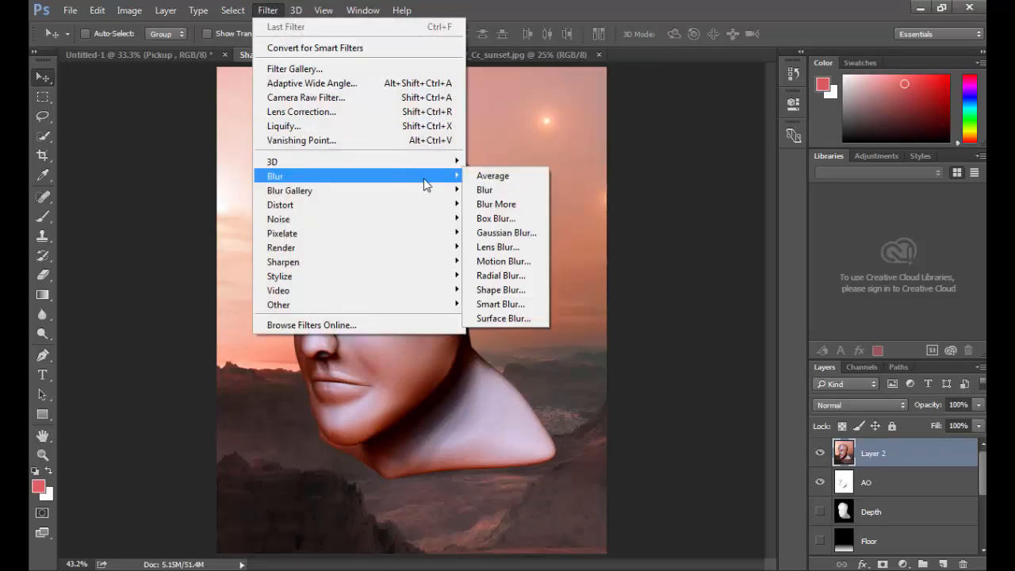
mouse_move(412, 190)
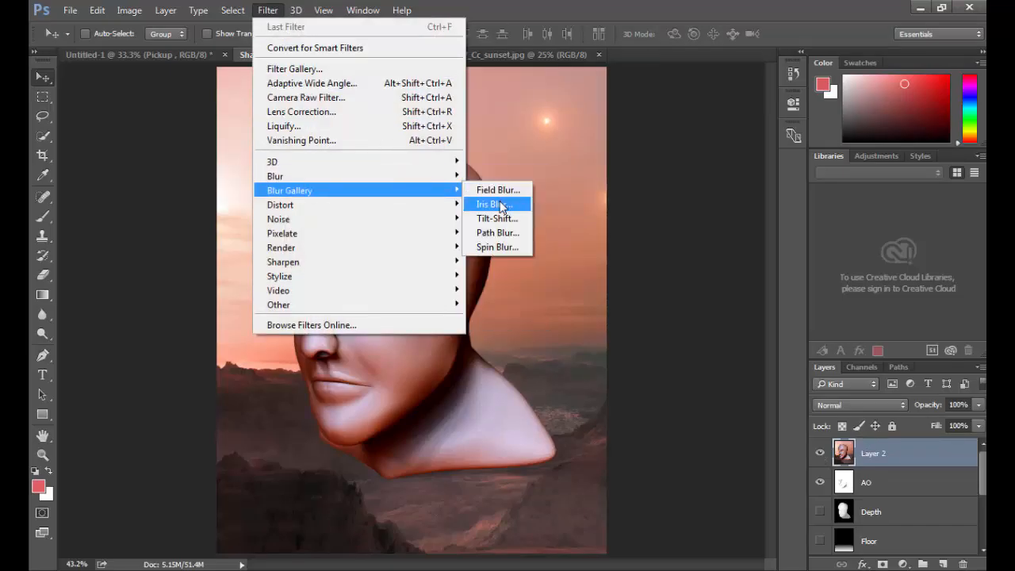
click(494, 204)
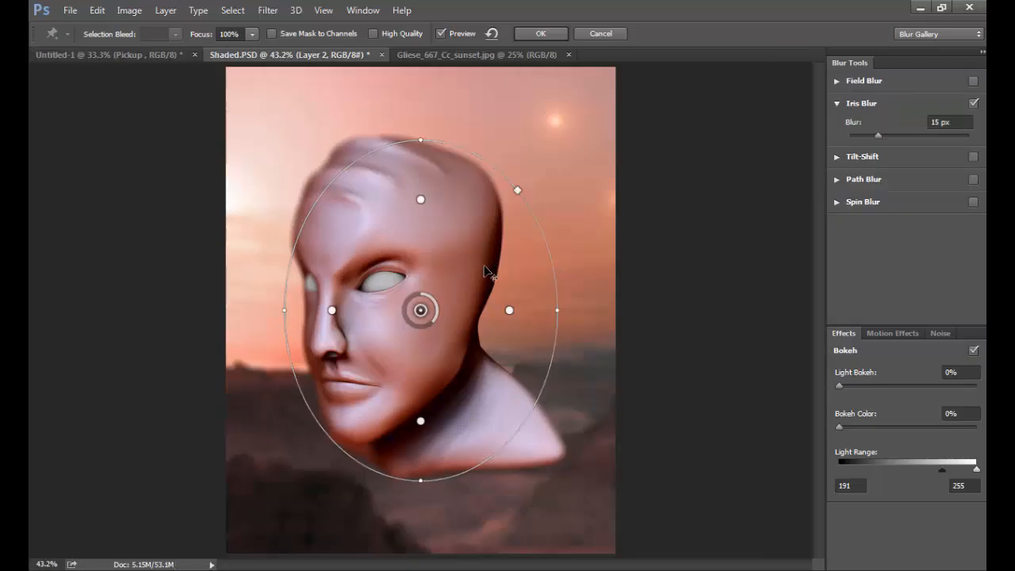
drag(420, 310, 382, 286)
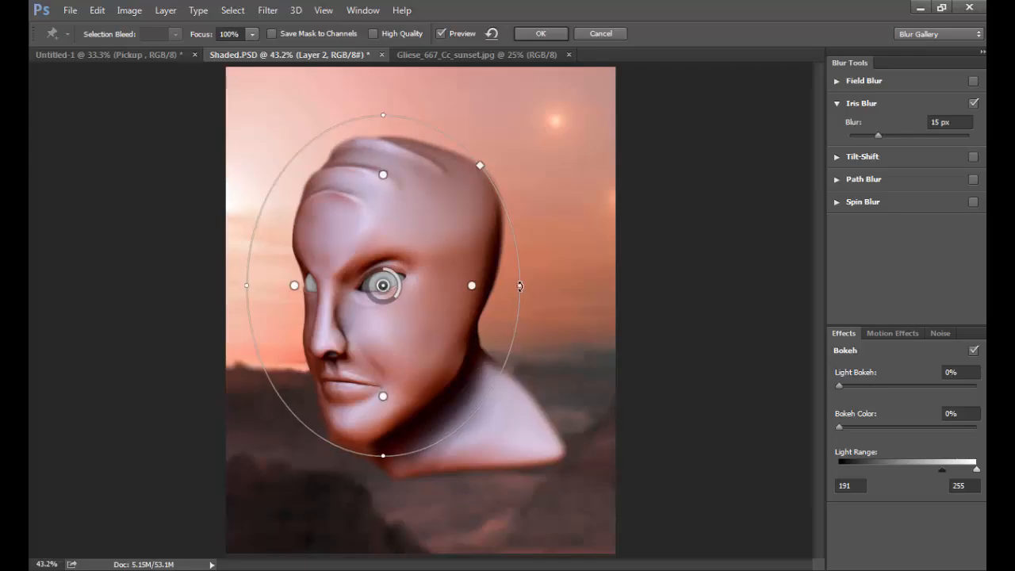
mouse_move(520, 286)
mouse_down()
mouse_move(533, 295)
mouse_move(492, 320)
mouse_move(500, 289)
mouse_up()
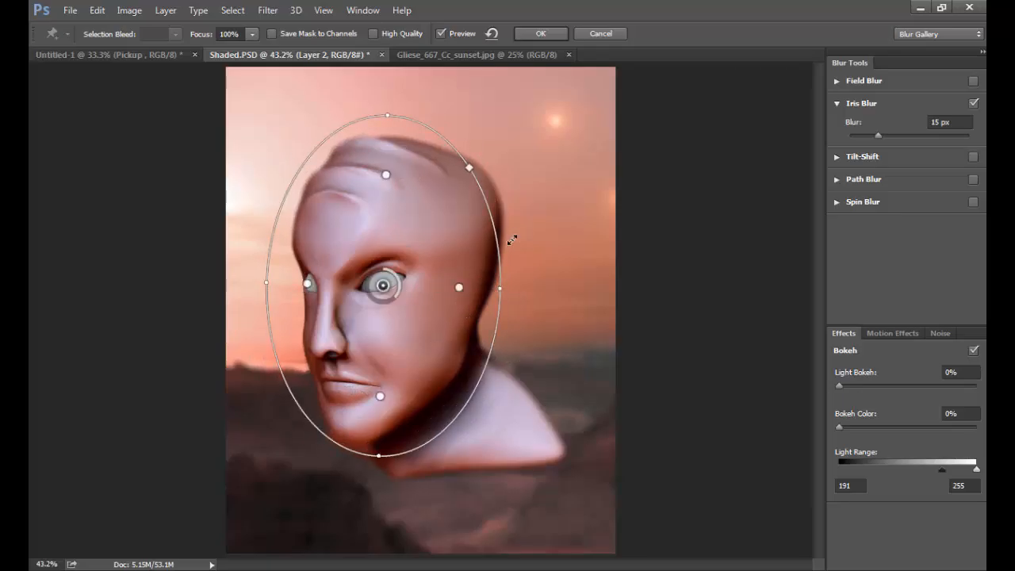
click(890, 135)
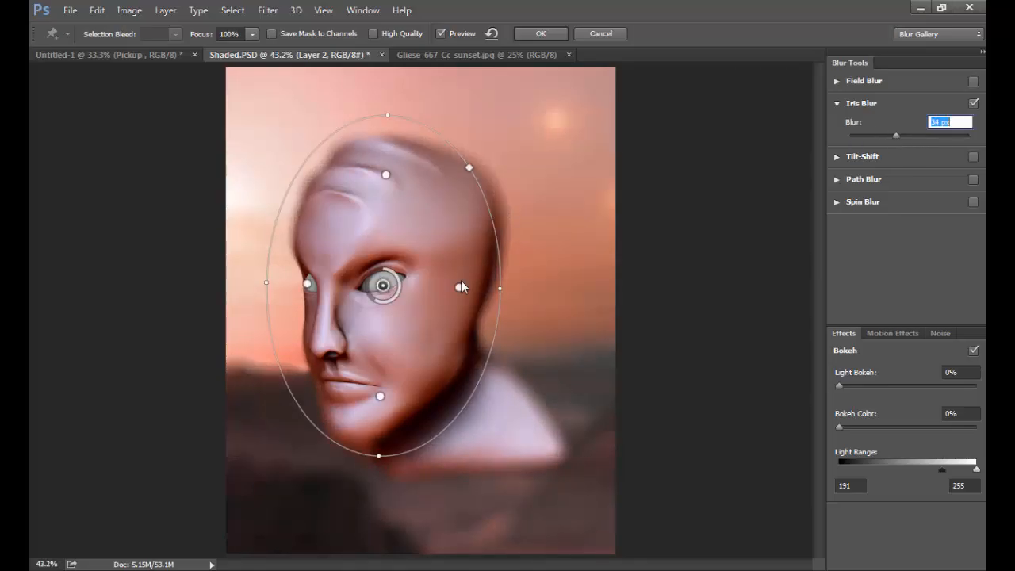
Step: Enlarge the blur ellipse around the head, recentre it on the cheek beside the eye, and set the blur to 36 px
click(501, 289)
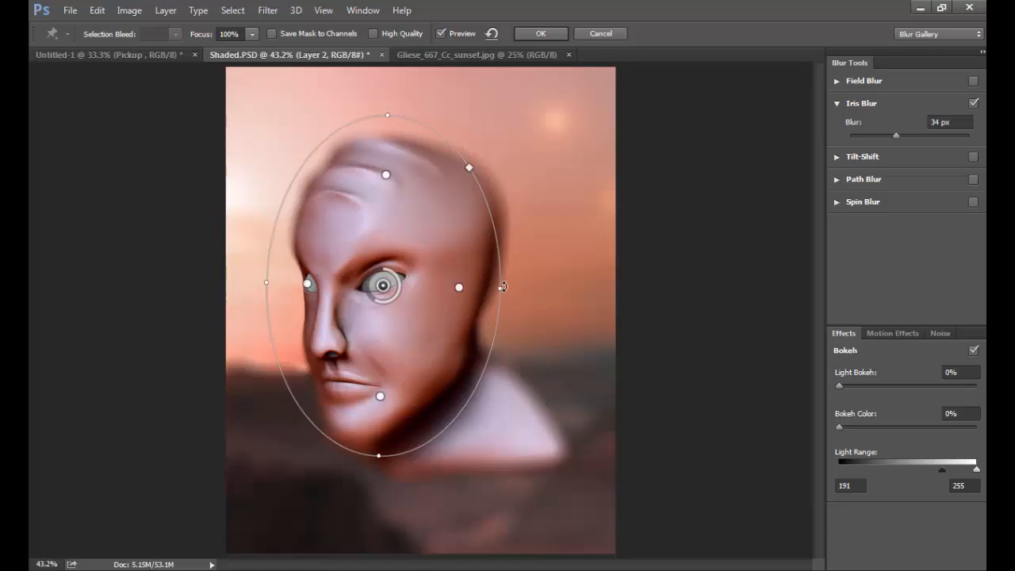
drag(502, 288, 504, 289)
drag(383, 454, 381, 498)
drag(505, 285, 552, 287)
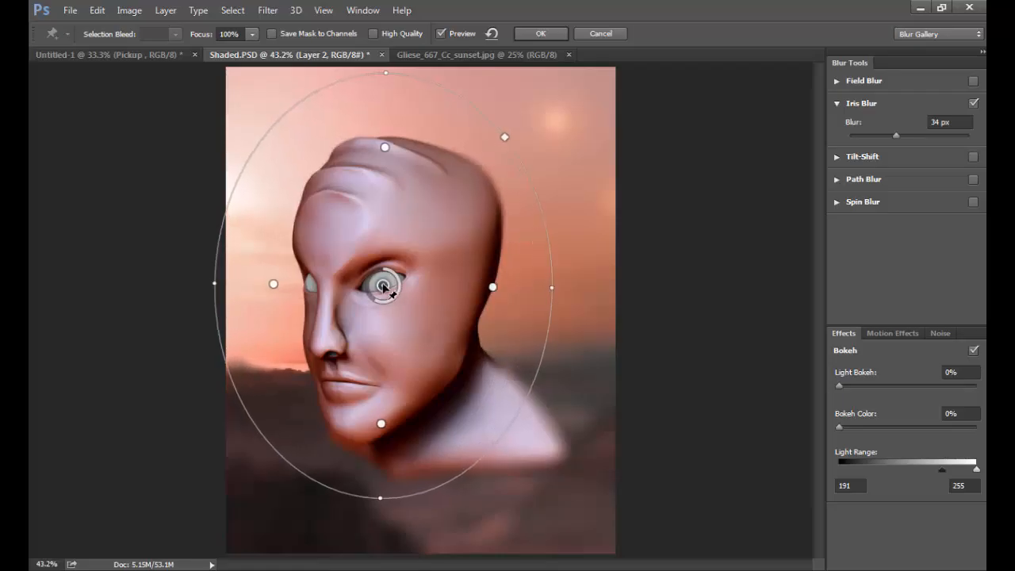
drag(385, 285, 398, 333)
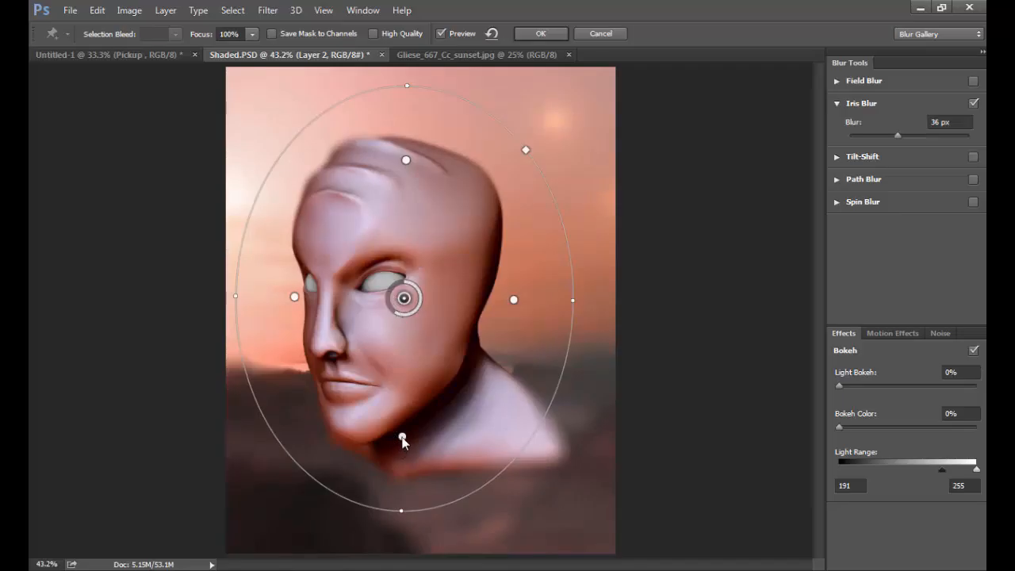
Step: Extend the sharp area towards the top and base of the head, pull it in to the face's front edge, and apply the Iris Blur
drag(402, 438, 402, 470)
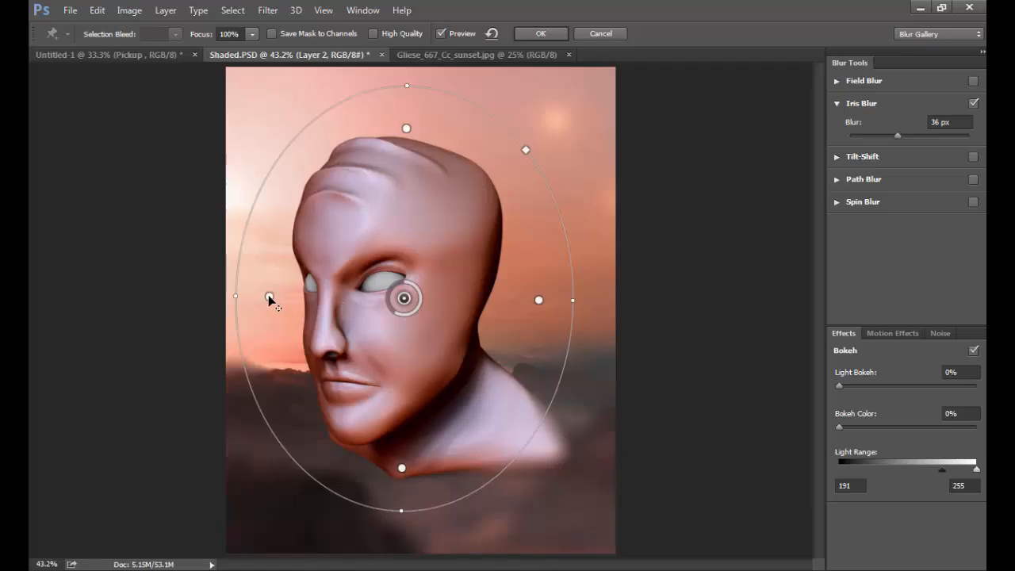
drag(268, 296, 303, 301)
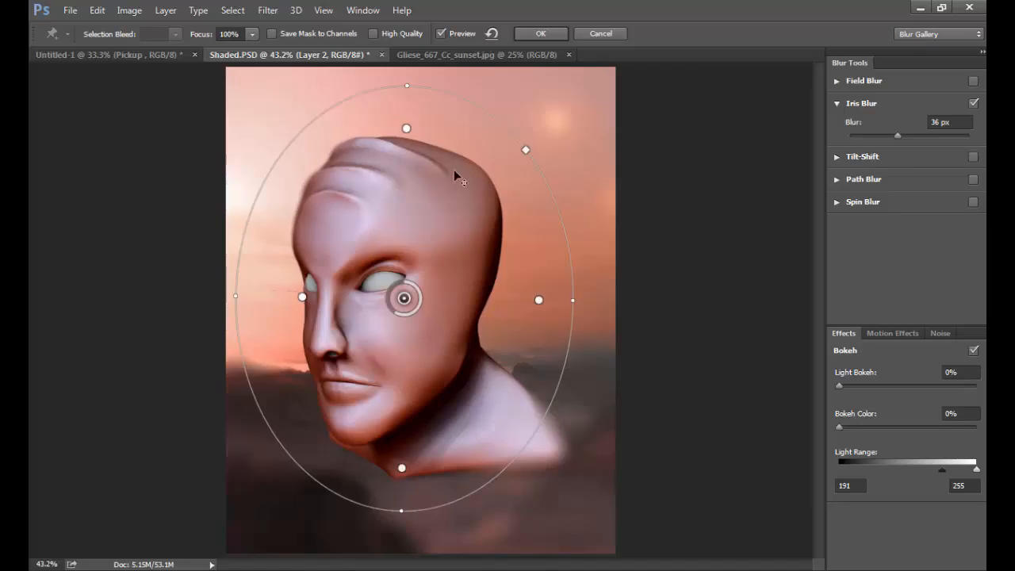
drag(405, 129, 404, 125)
click(830, 150)
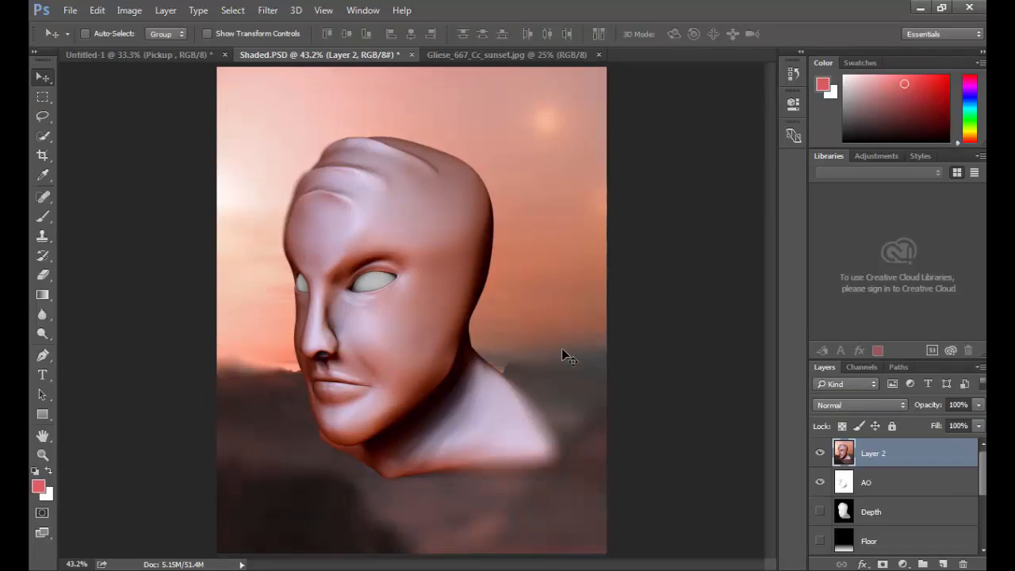
Step: Load the head's silhouette as a selection from the Beauty layer's mask, keeping the blurred layer active
scroll(881, 455, down, 1)
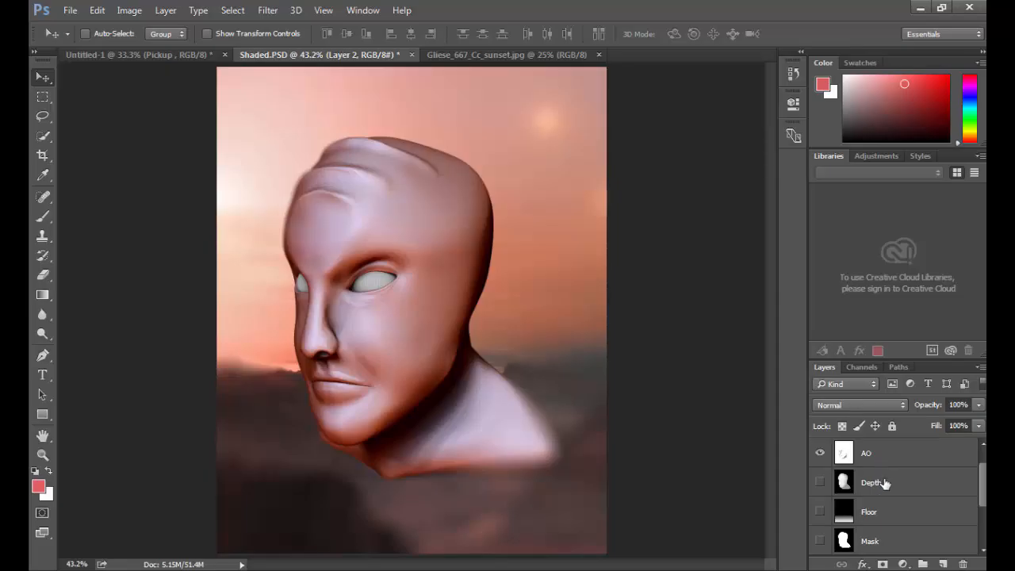
scroll(883, 498, down, 1)
scroll(877, 495, up, 2)
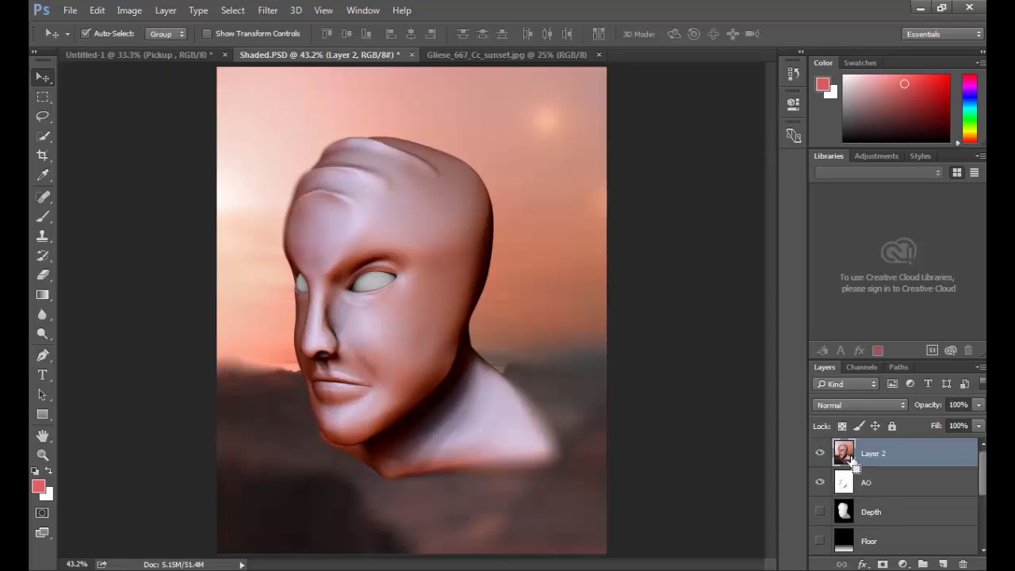
scroll(852, 476, down, 3)
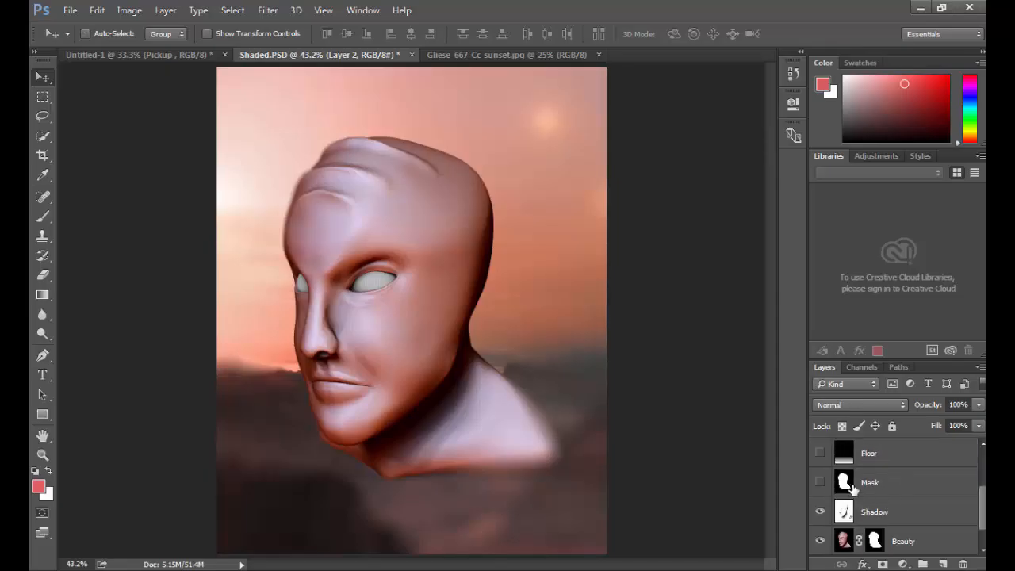
ctrl+click(845, 483)
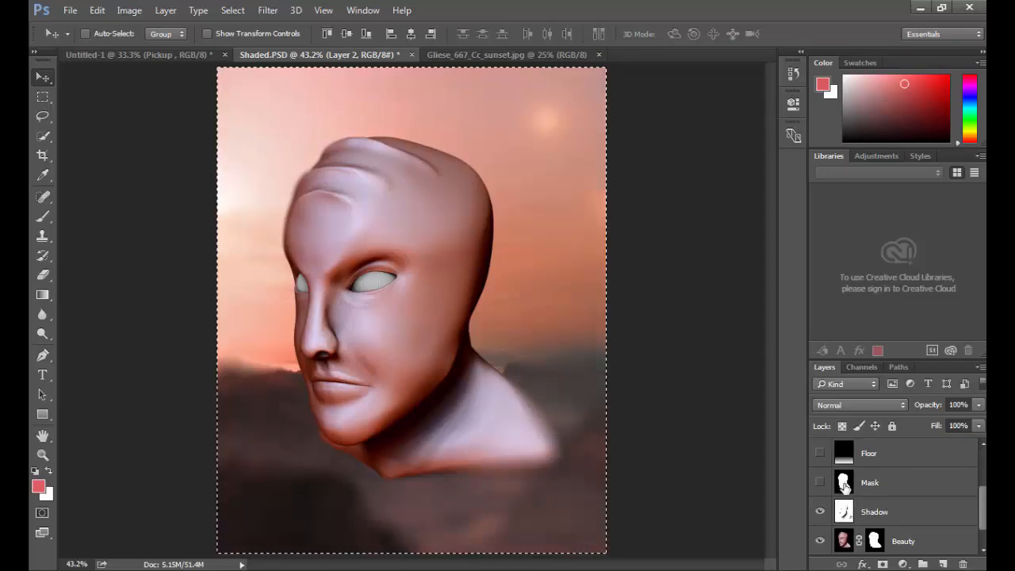
ctrl+click(876, 540)
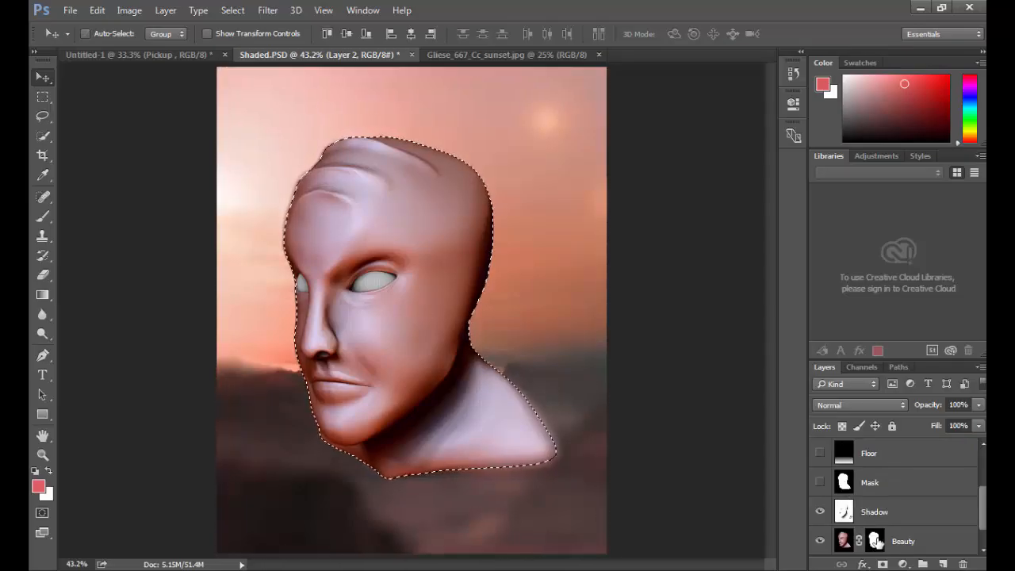
Step: Create a new empty layer above the blurred copy and reset the foreground and background colours to black and white
scroll(875, 516, up, 3)
click(943, 563)
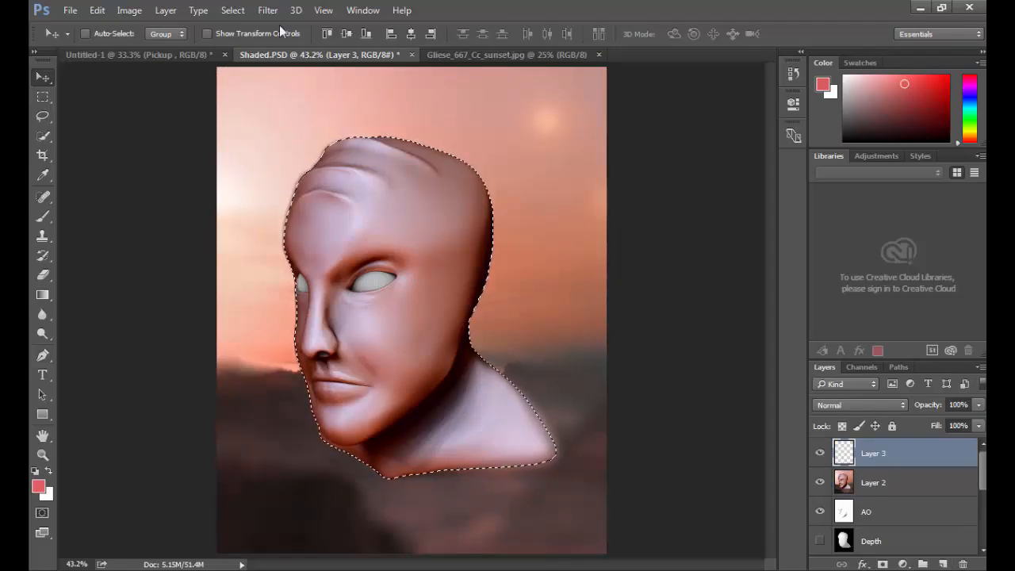
key(d)
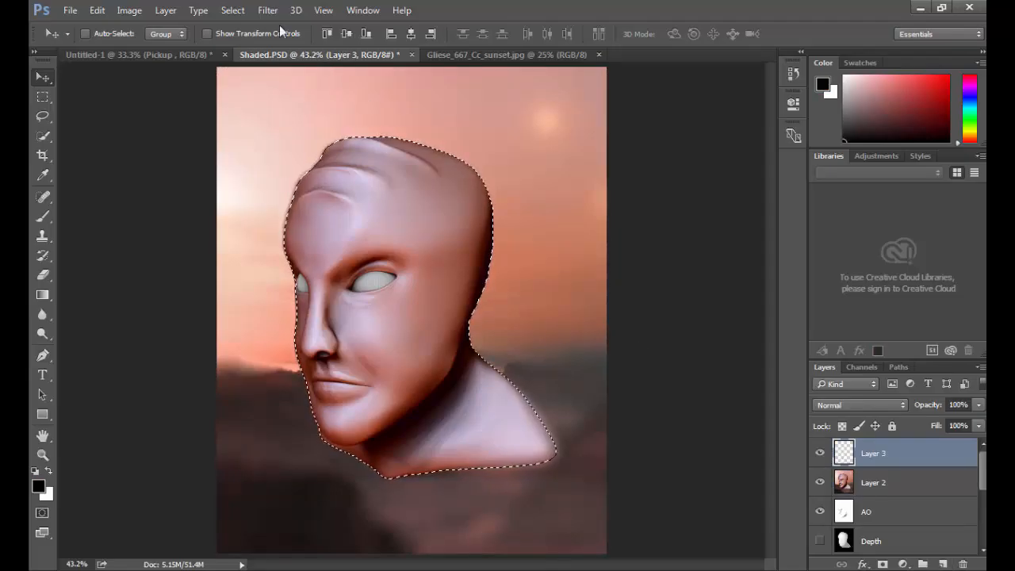
Step: Contract the head silhouette selection by 30 pixels
click(241, 16)
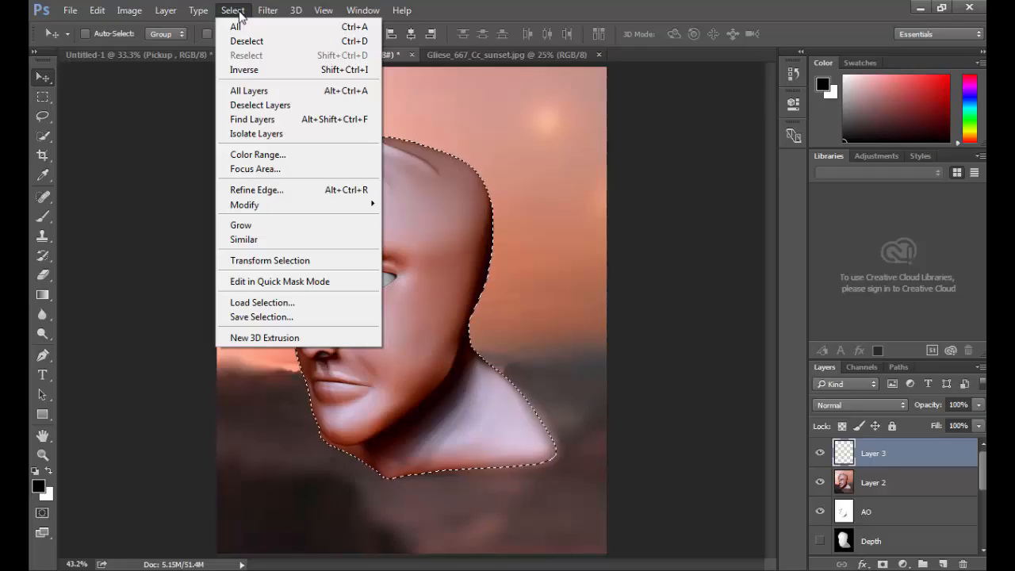
click(240, 16)
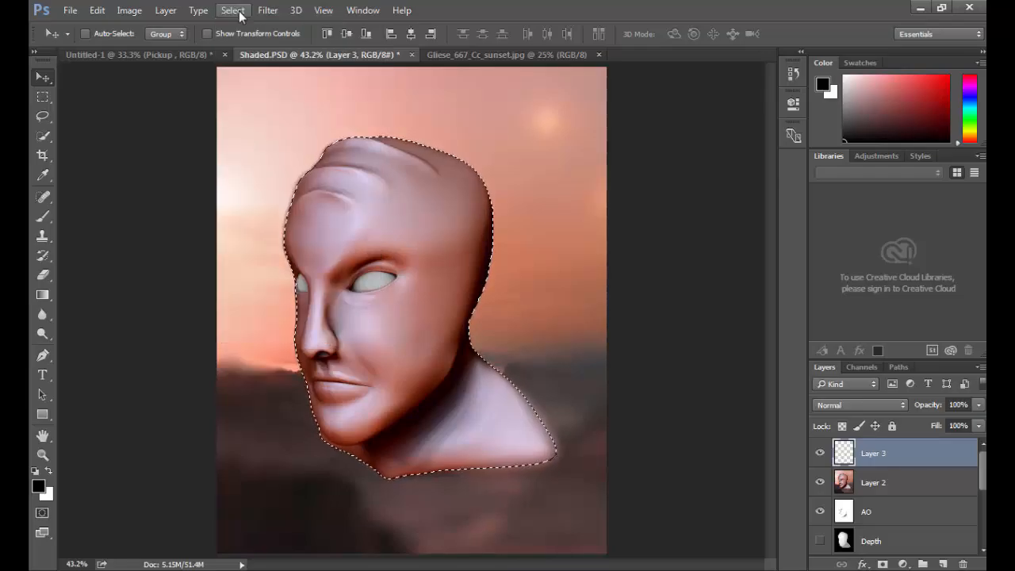
click(240, 15)
mouse_move(340, 205)
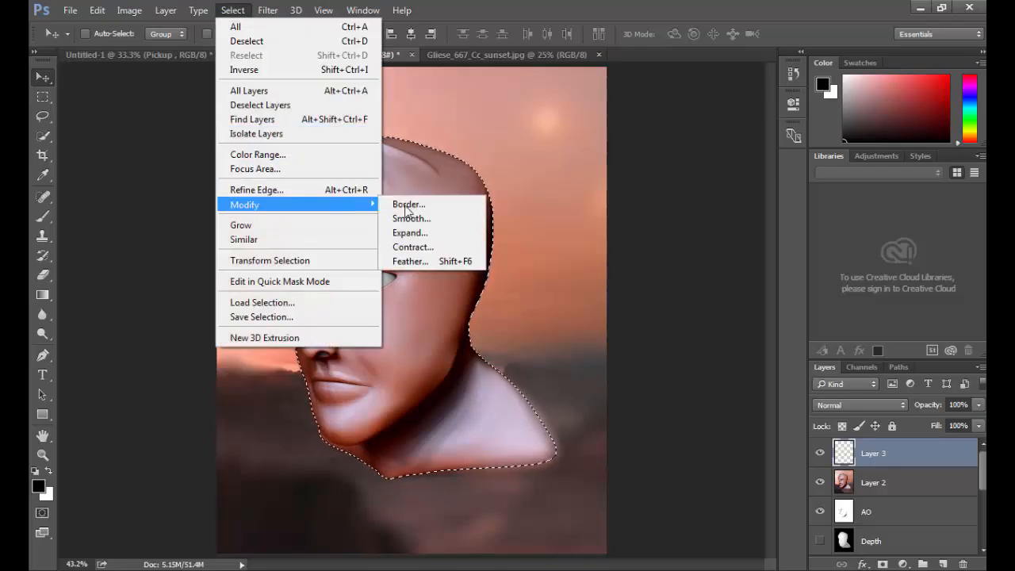
click(436, 246)
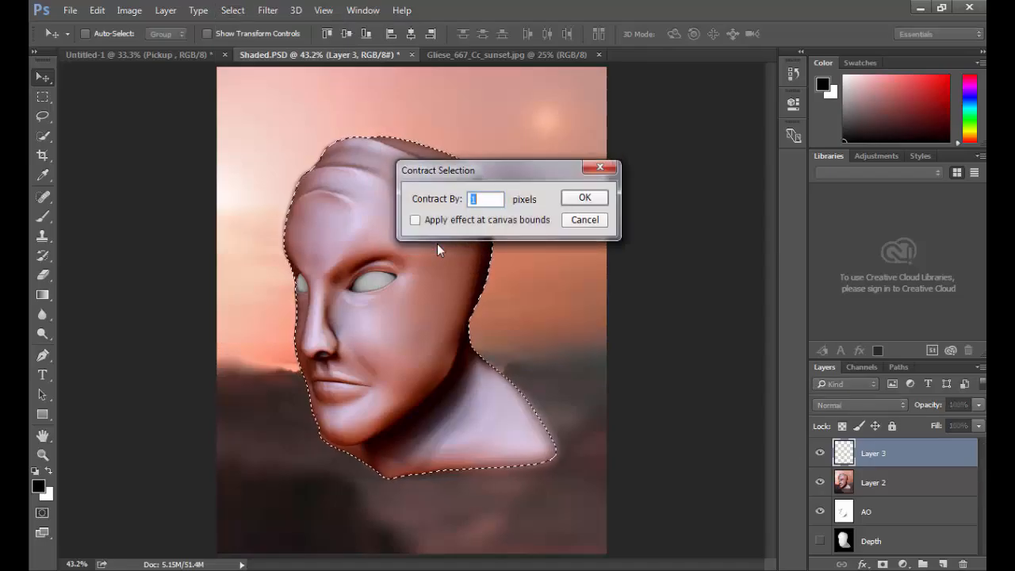
text(30)
key(Return)
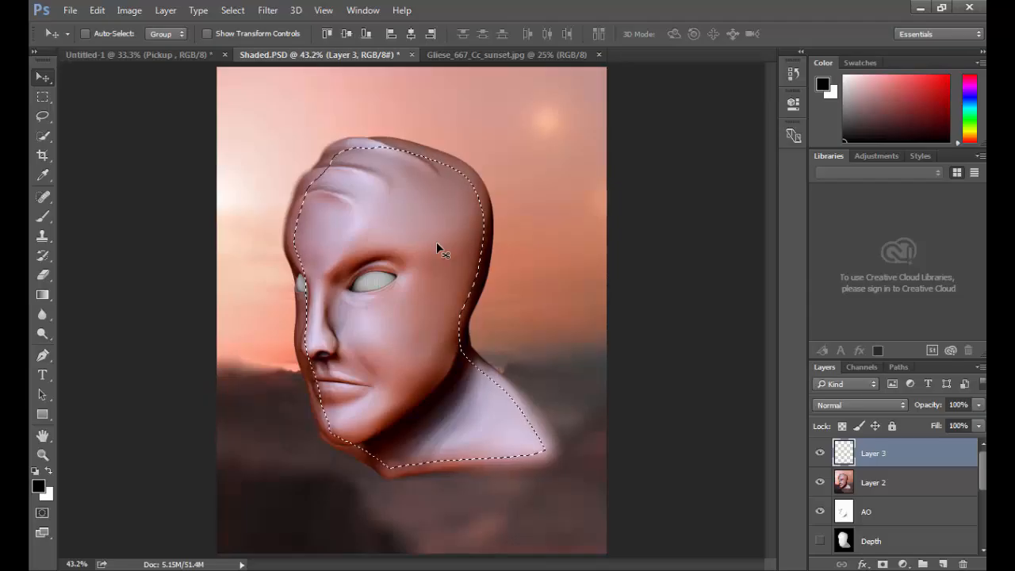
Step: Invert the selection, fill it with white on the new empty layer, and deselect
key(ctrl+shift+i)
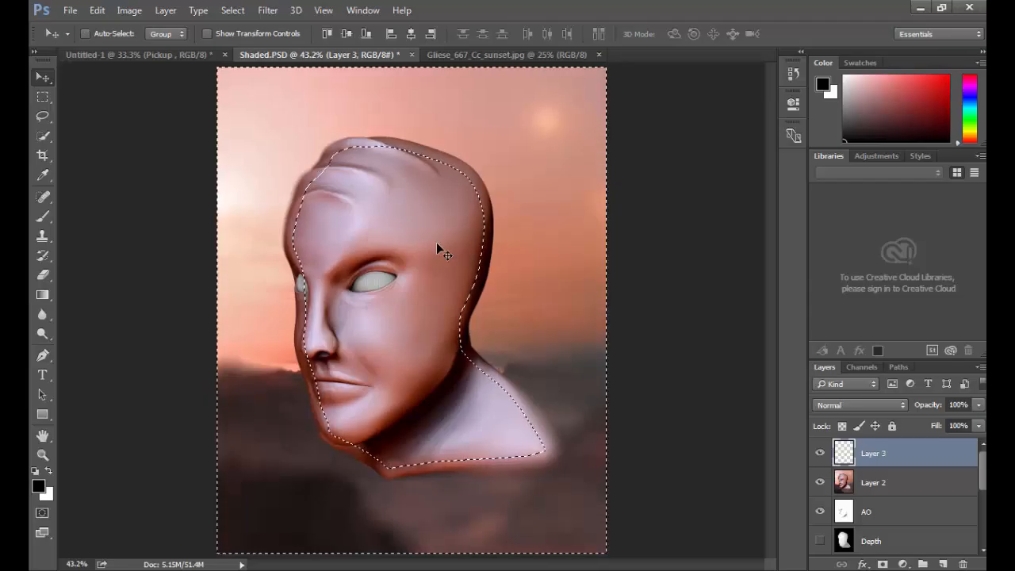
key(alt+BackSpace)
key(ctrl+z)
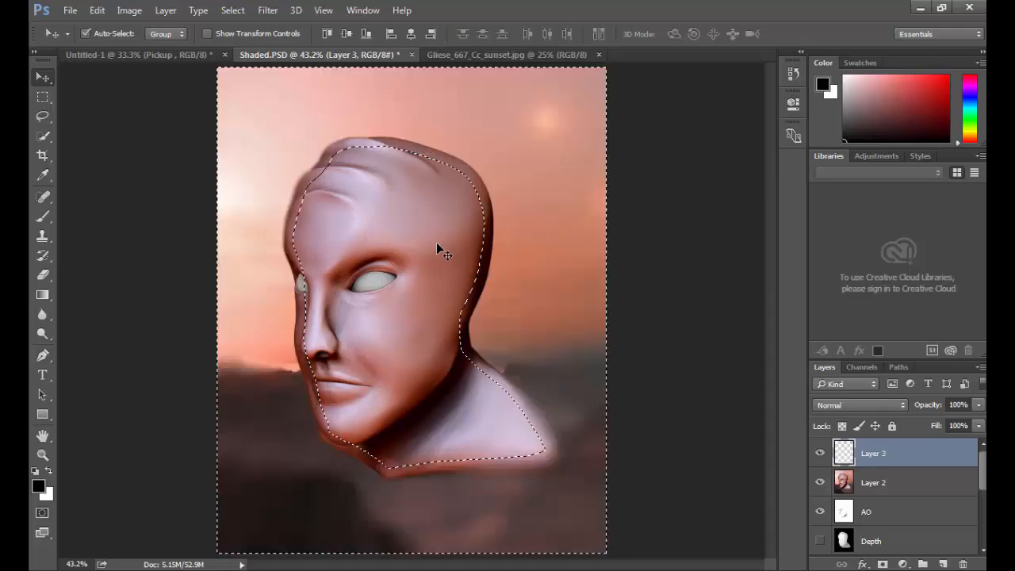
key(ctrl+BackSpace)
key(ctrl+d)
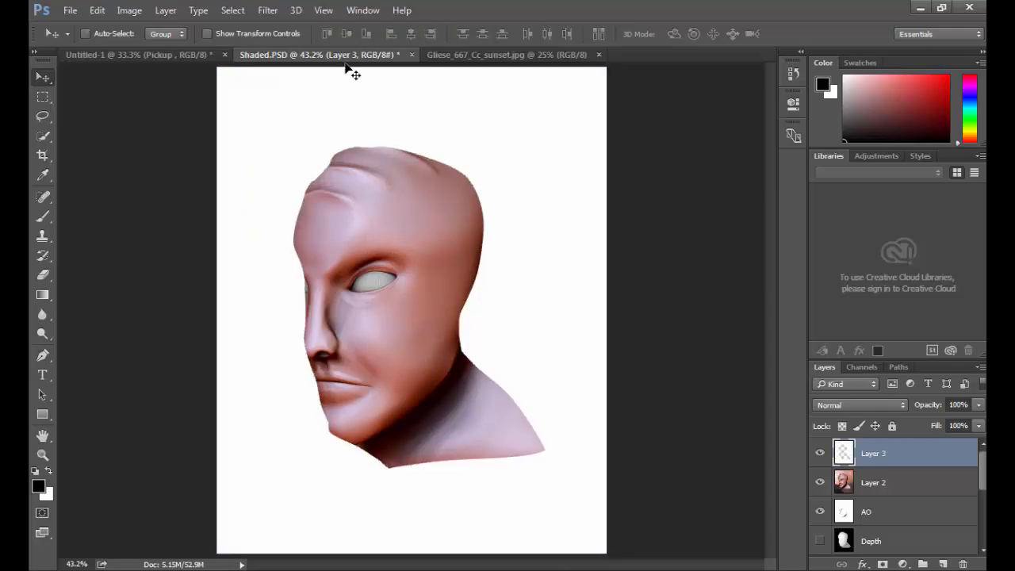
Step: Soften the white fill layer with a Gaussian Blur of 74.9 pixels radius
click(233, 9)
mouse_move(267, 9)
mouse_move(437, 178)
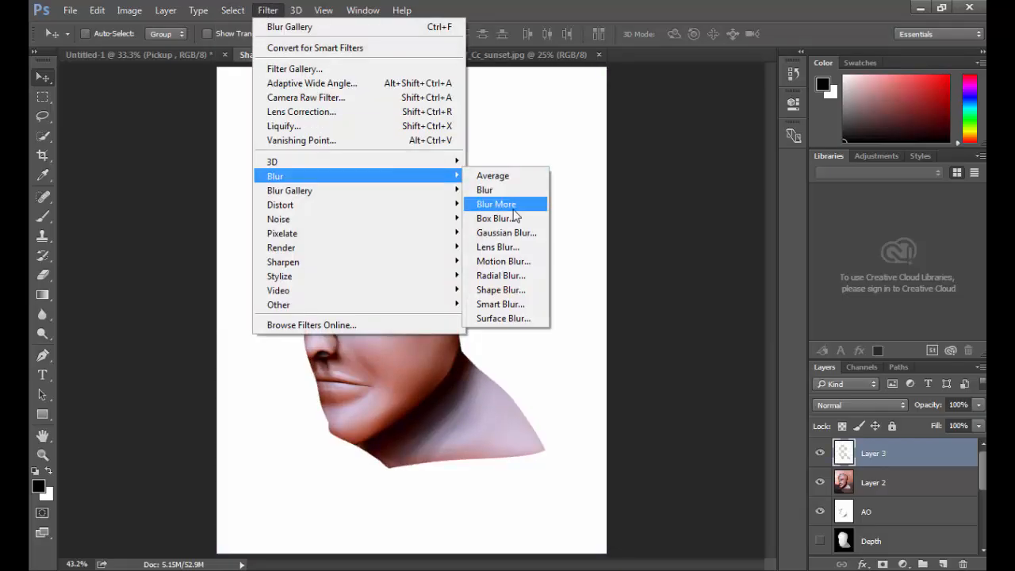
click(506, 232)
drag(444, 343, 489, 339)
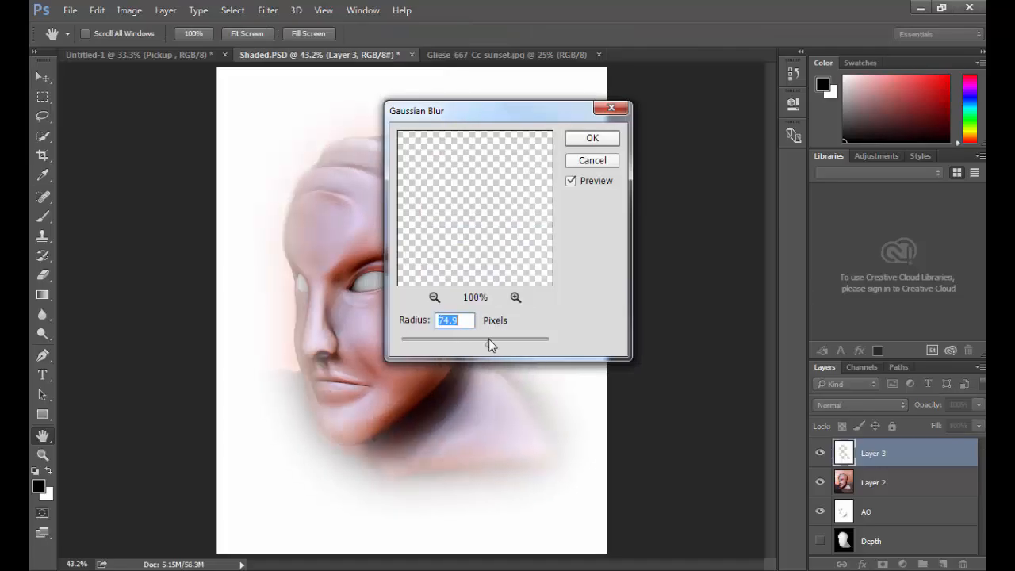
key(v)
click(594, 138)
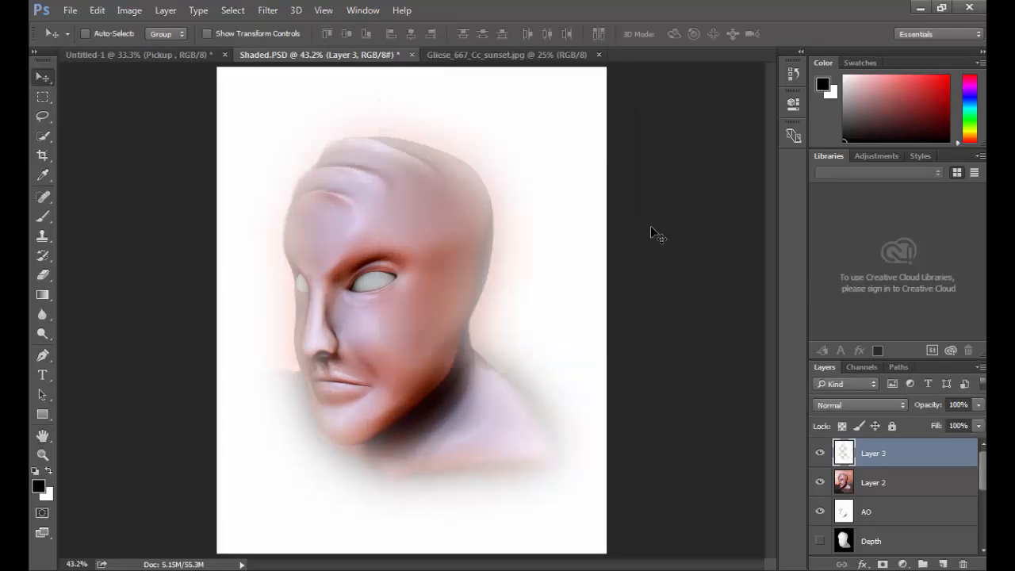
Step: Try blend modes such as Color Dodge, Overlay, Screen and Linear Dodge (Add) on the blurred white layer, and settle on Lighten
click(846, 406)
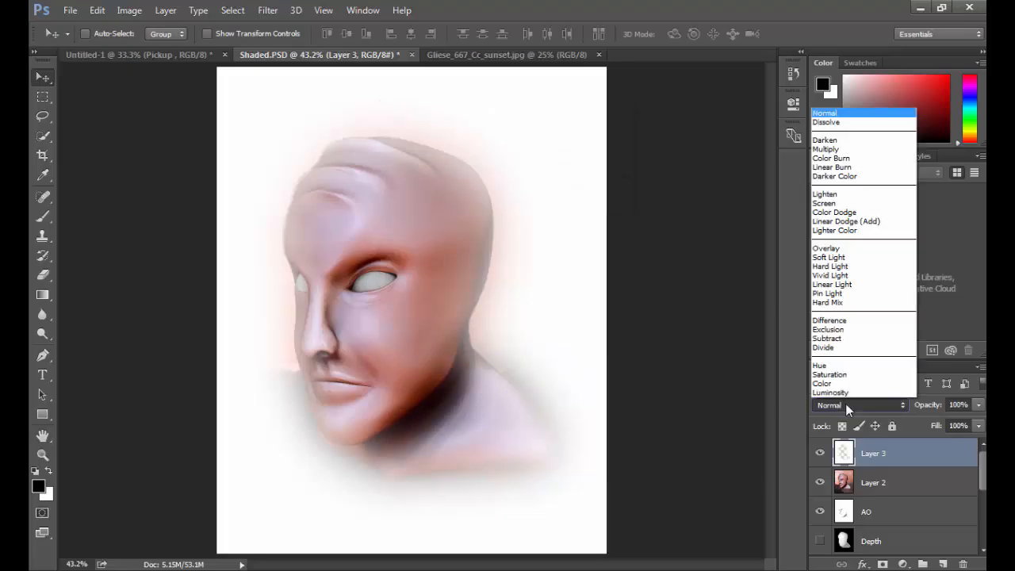
click(844, 211)
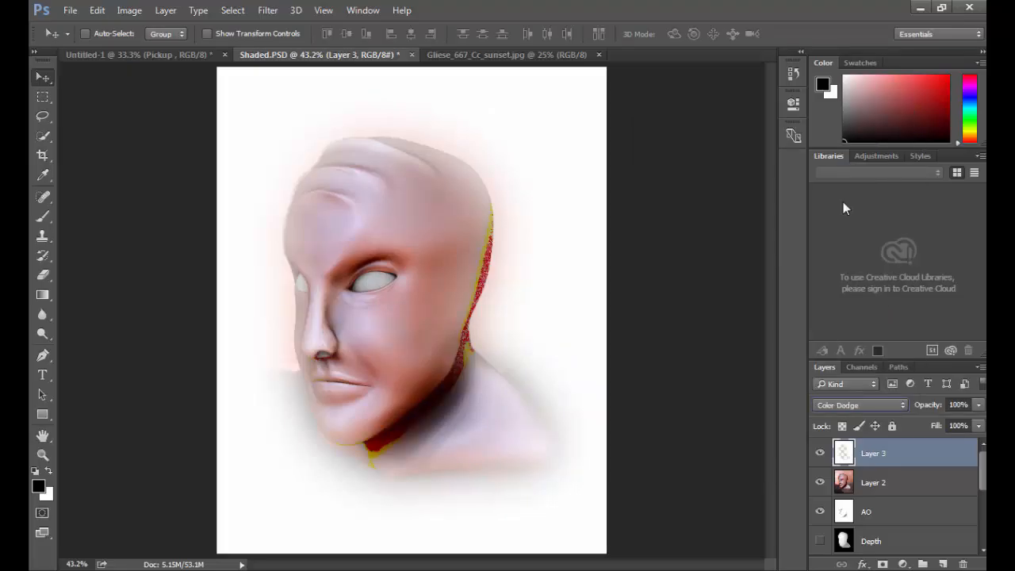
key(shift+plus)
key(shift+plus)
key(shift+plus)
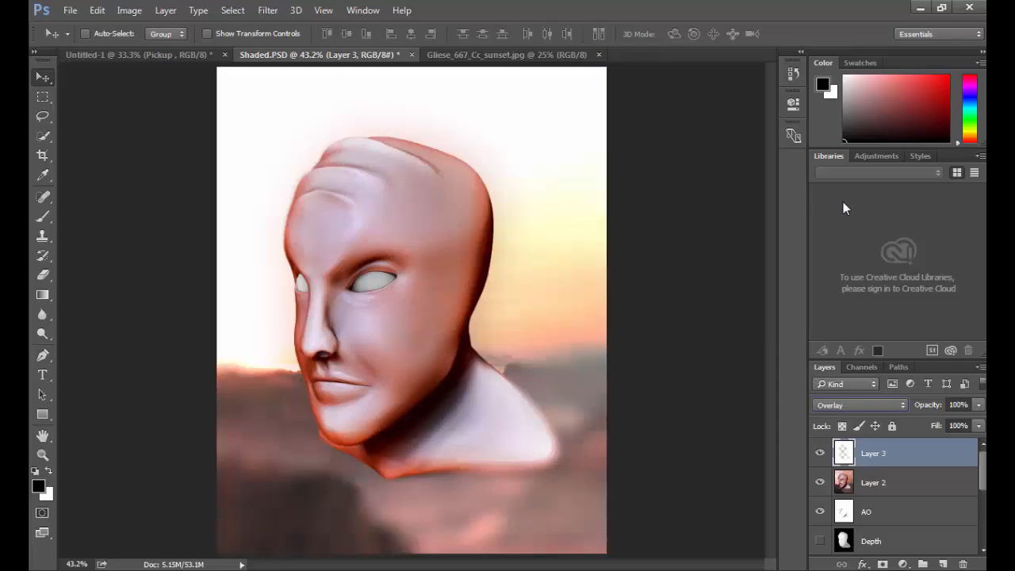
key(shift+minus)
key(shift+minus)
key(shift+minus)
key(shift+minus)
key(shift+minus)
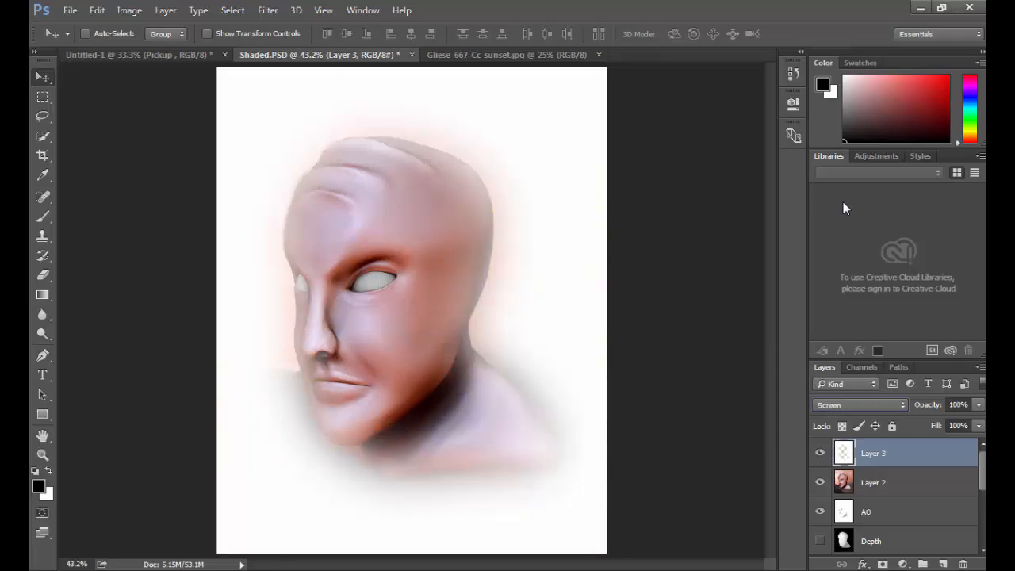
key(shift+minus)
key(shift+plus)
key(shift+plus)
key(shift+plus)
key(shift+plus)
key(shift+minus)
key(shift+minus)
click(853, 405)
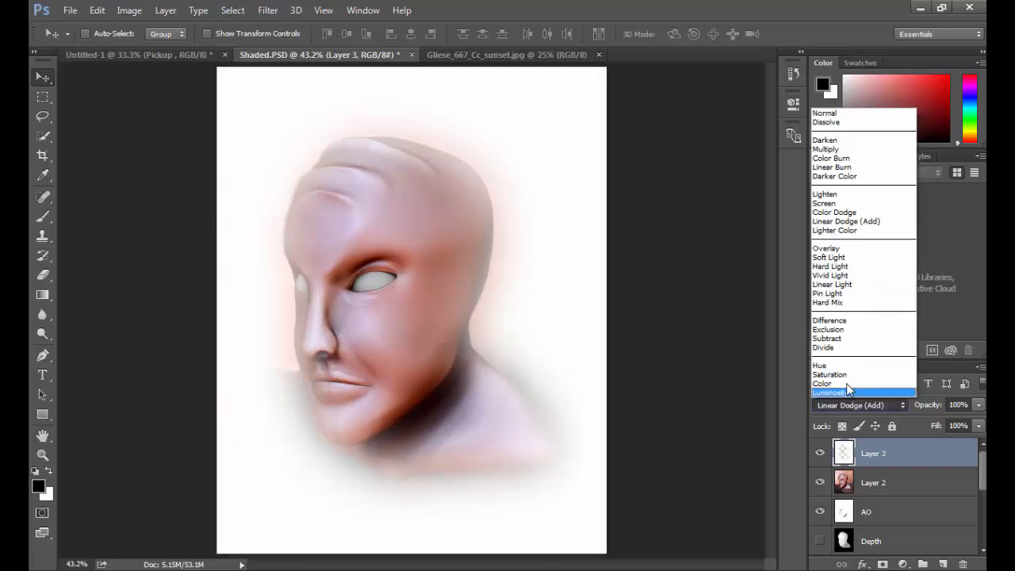
click(845, 196)
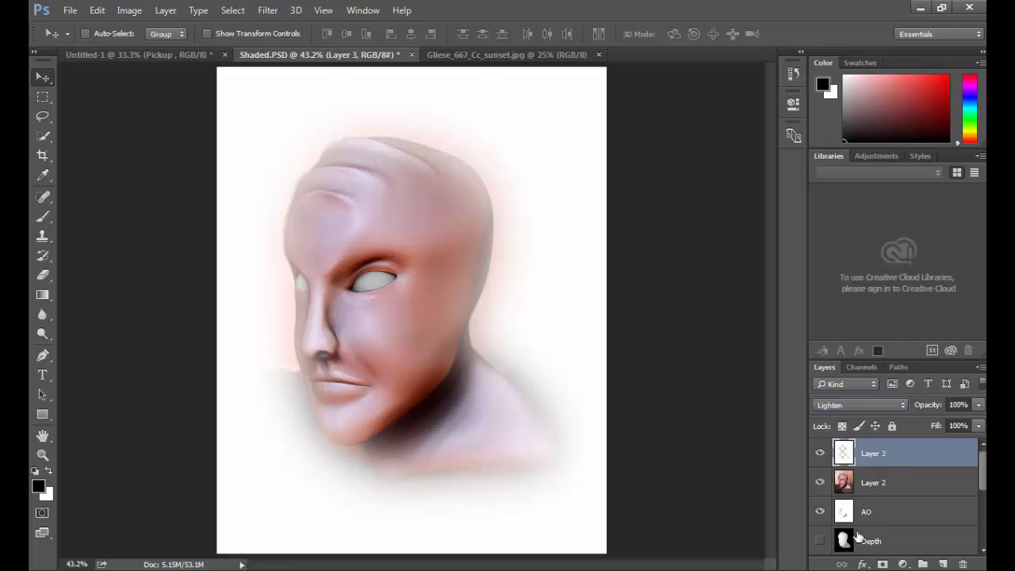
Step: Move the Mask layer to the top of the stack, copy its entire black-and-white image, and hide it again
scroll(872, 511, down, 2)
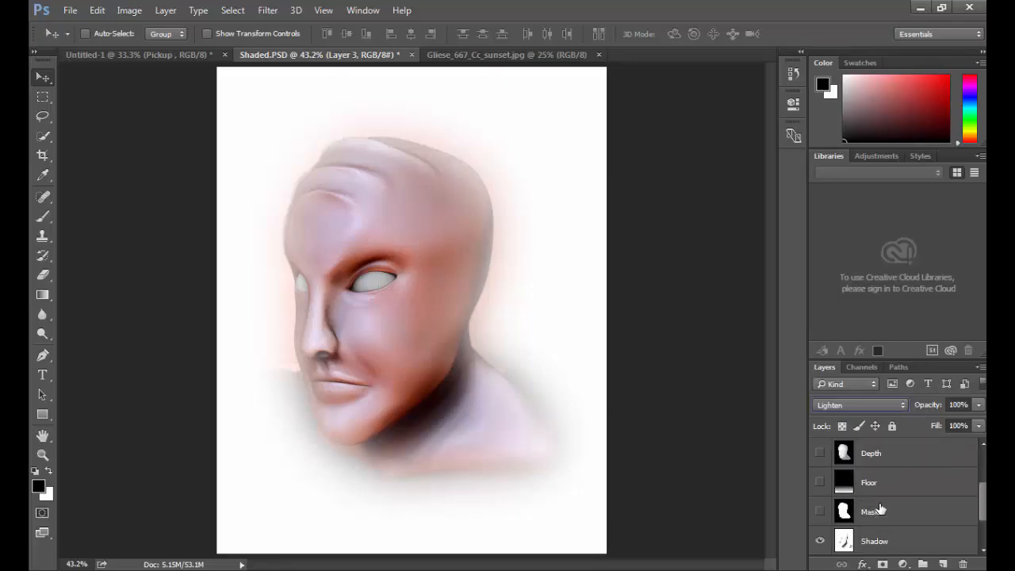
mouse_move(874, 441)
mouse_down()
mouse_move(870, 457)
mouse_move(872, 427)
mouse_move(870, 449)
mouse_up()
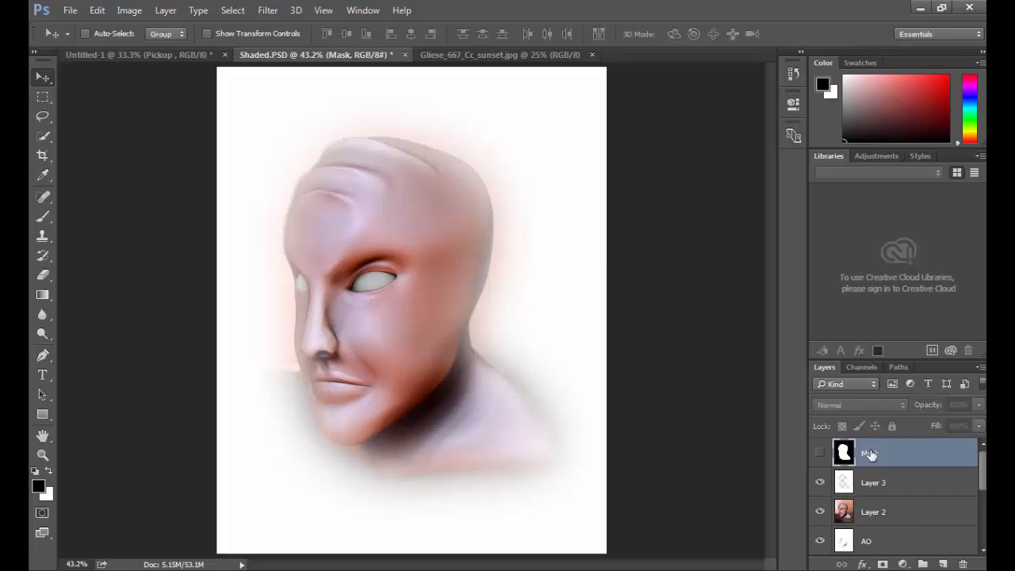
click(821, 453)
ctrl+click(842, 453)
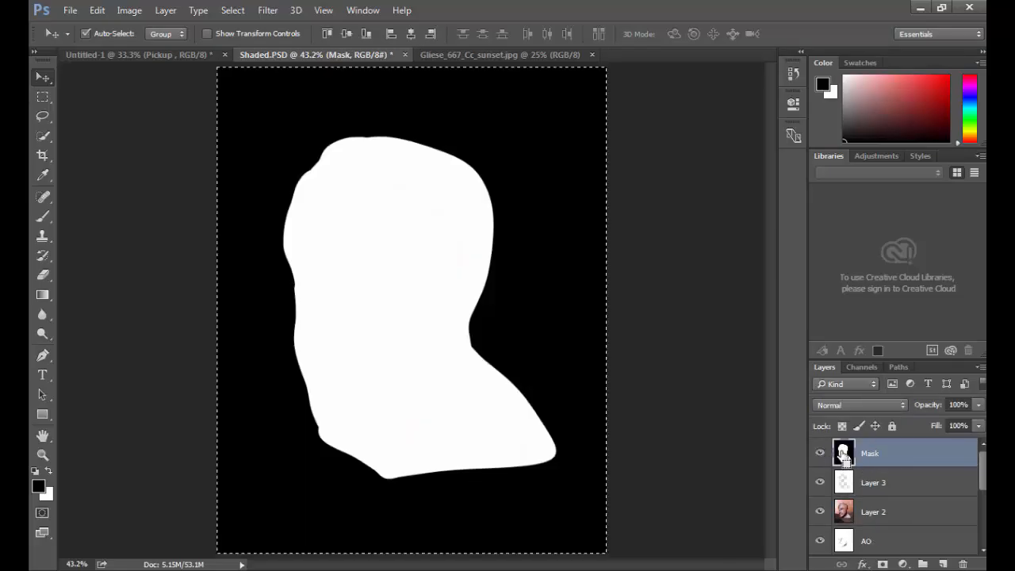
click(820, 452)
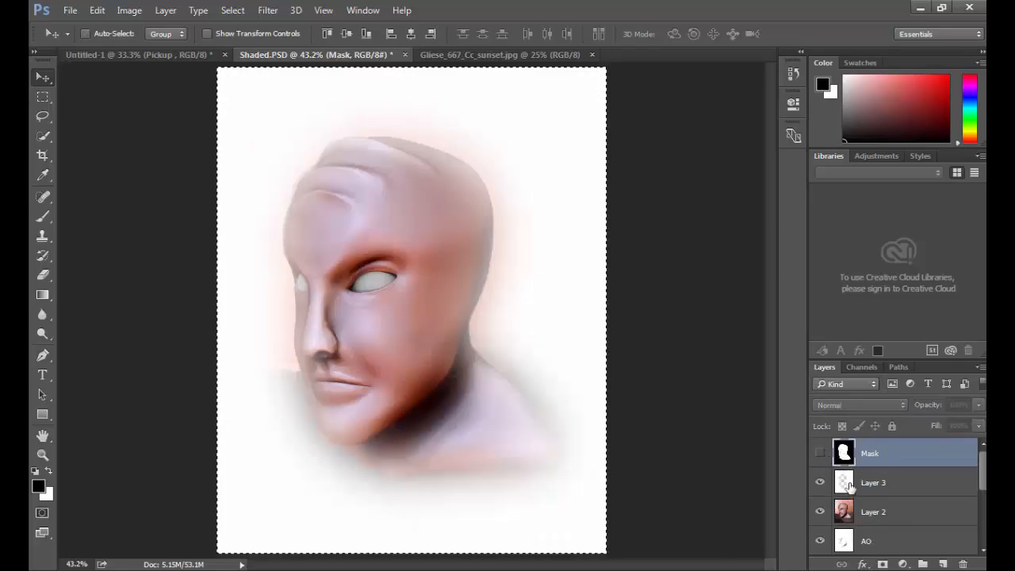
Step: Add a layer mask to Layer 3, paste the head silhouette into it, and return to the layer's pixels
click(849, 485)
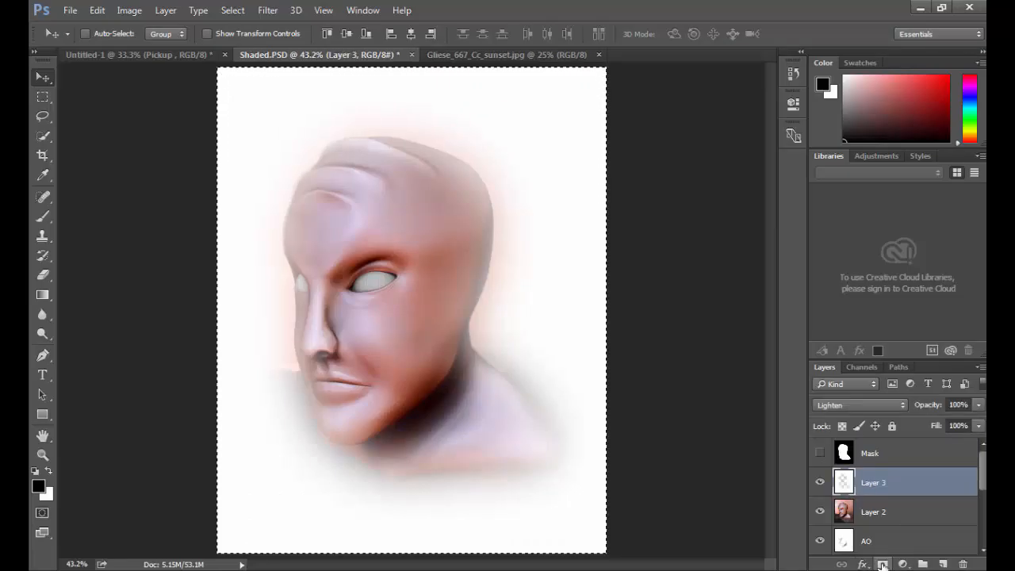
click(882, 564)
alt+click(876, 485)
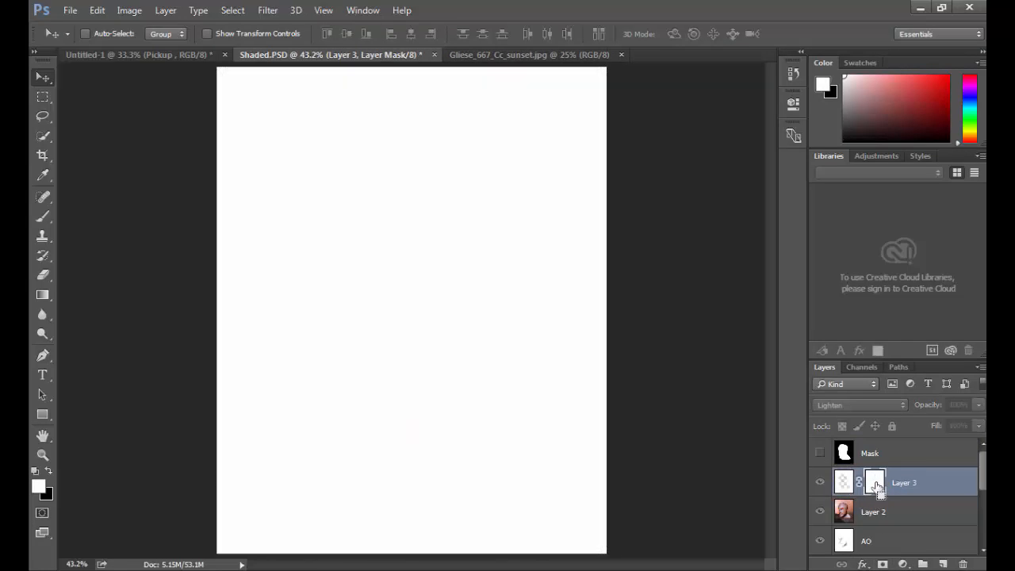
key(ctrl+v)
click(846, 483)
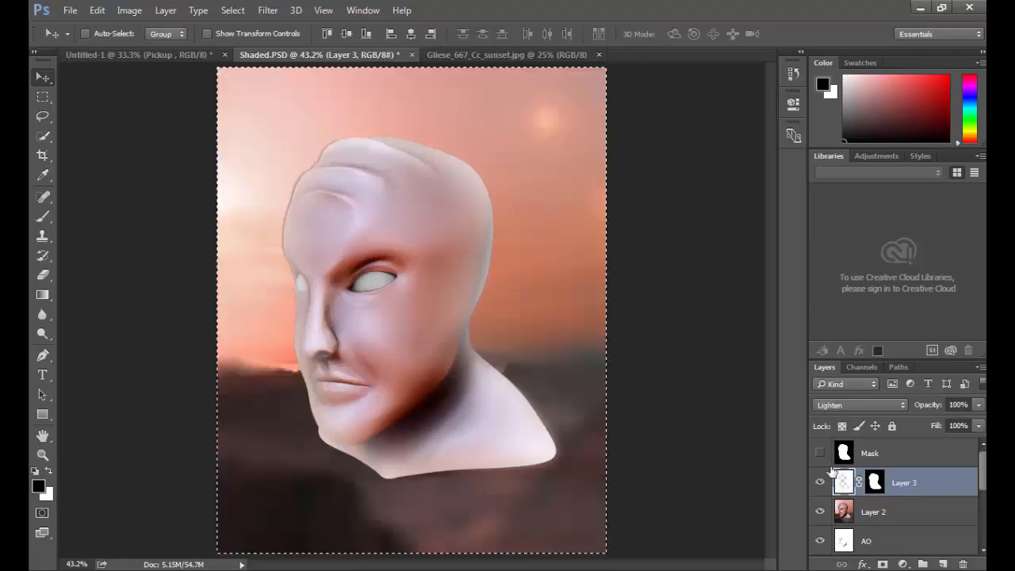
Step: Compare the head with and without the white rim glow, and lower the glow layer's opacity to 25%
click(821, 485)
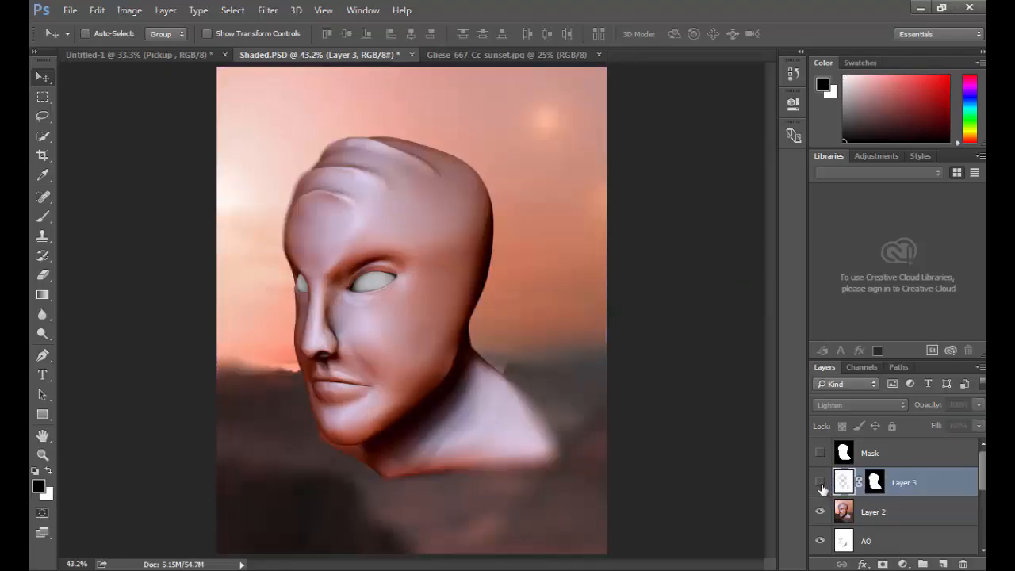
click(821, 486)
click(822, 485)
click(822, 485)
click(822, 485)
click(820, 482)
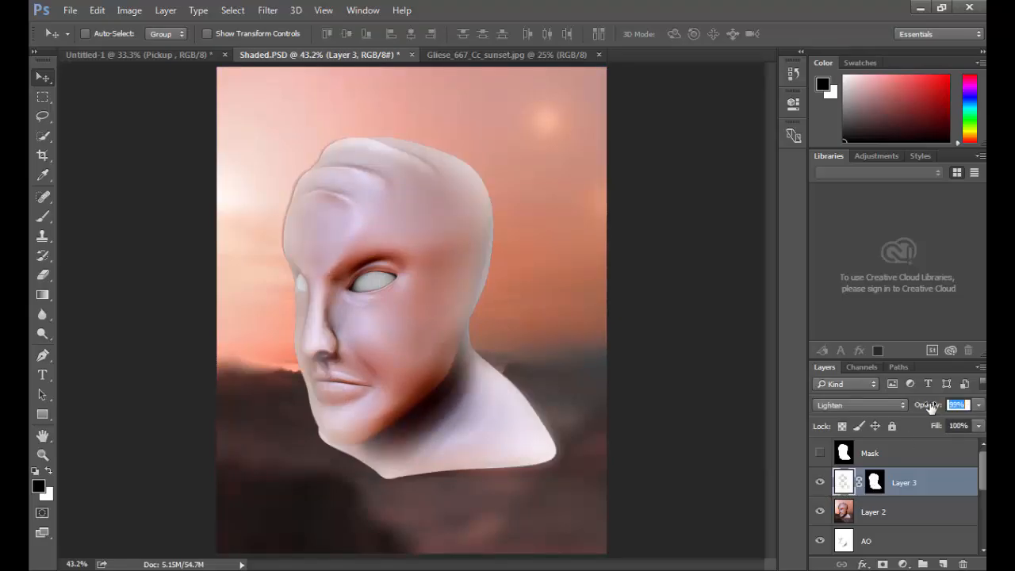
drag(922, 406, 910, 408)
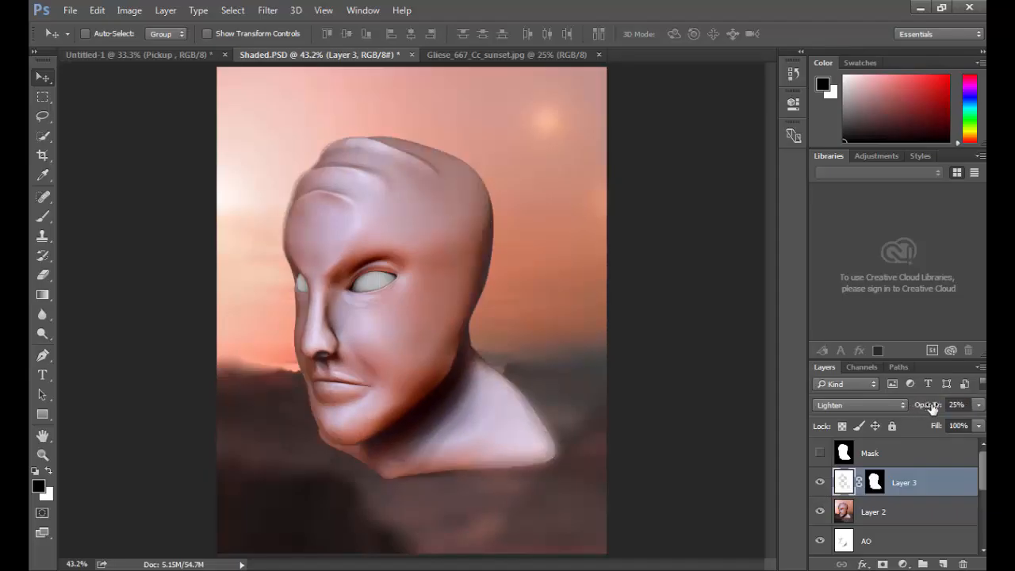
Step: Examine the softened rim glow on the head by comparing the image with Layer 3 hidden and shown
click(821, 483)
click(821, 483)
click(821, 483)
click(821, 483)
click(821, 483)
click(821, 483)
click(821, 483)
click(820, 483)
click(821, 483)
click(821, 483)
Step: Paint black on Layer 3's mask with a 200 px brush to hide the glow along the neck and shoulder
click(875, 482)
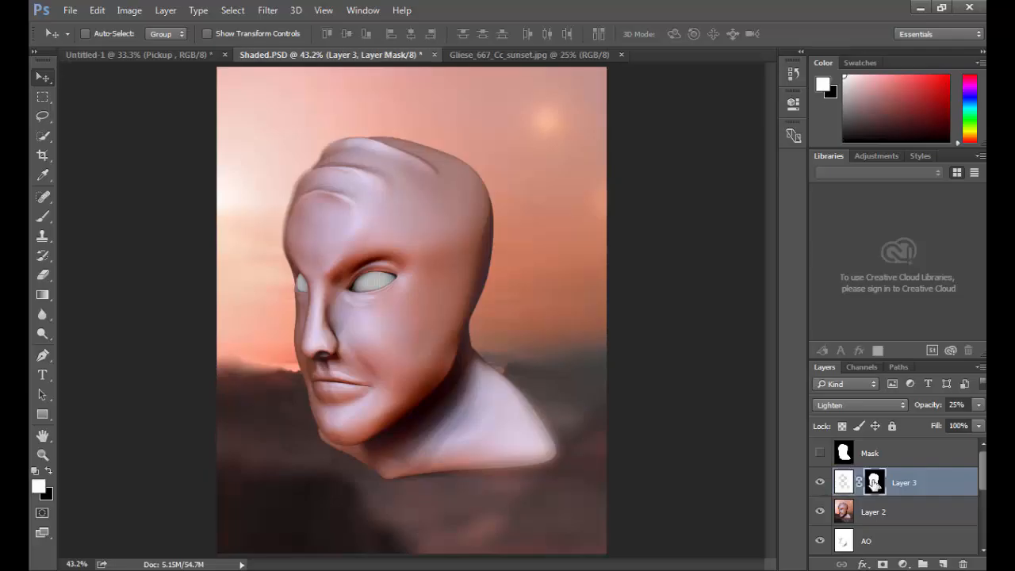
key(b)
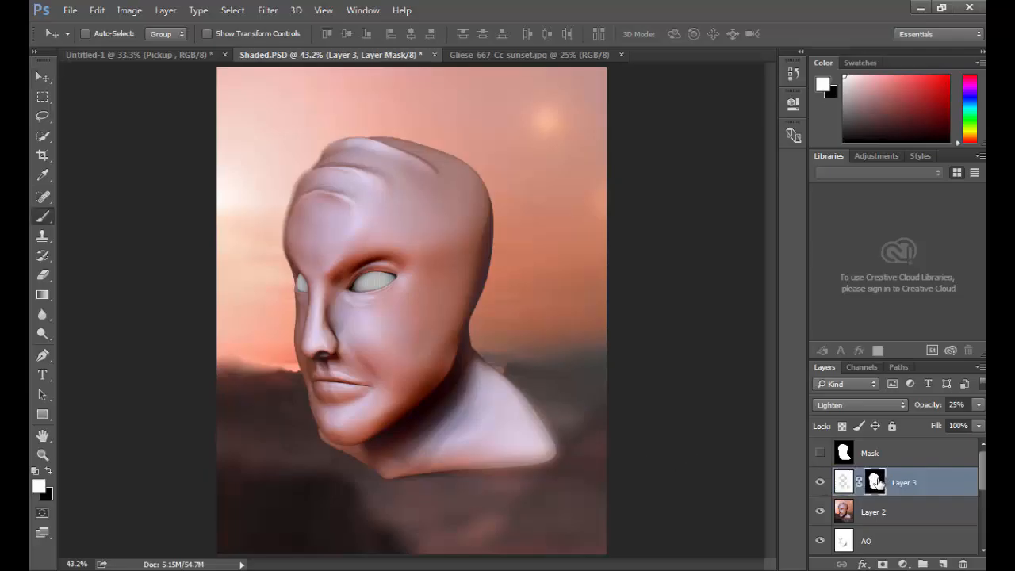
key(bracketright)
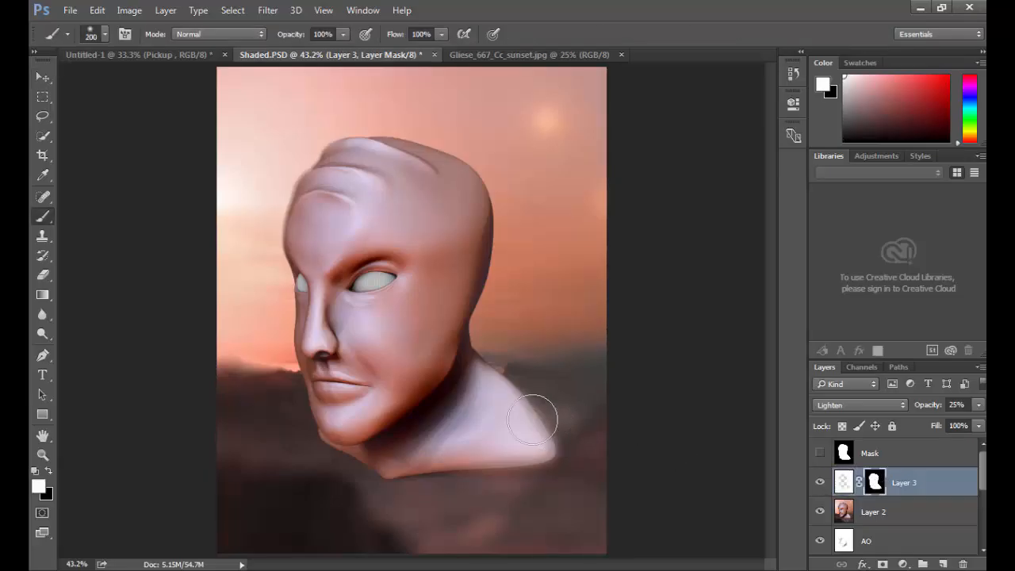
key(x)
mouse_move(473, 378)
mouse_down()
mouse_move(493, 383)
mouse_move(537, 454)
mouse_move(516, 403)
mouse_move(547, 460)
mouse_move(519, 451)
mouse_move(420, 478)
mouse_move(460, 471)
mouse_move(370, 516)
mouse_move(451, 467)
mouse_up()
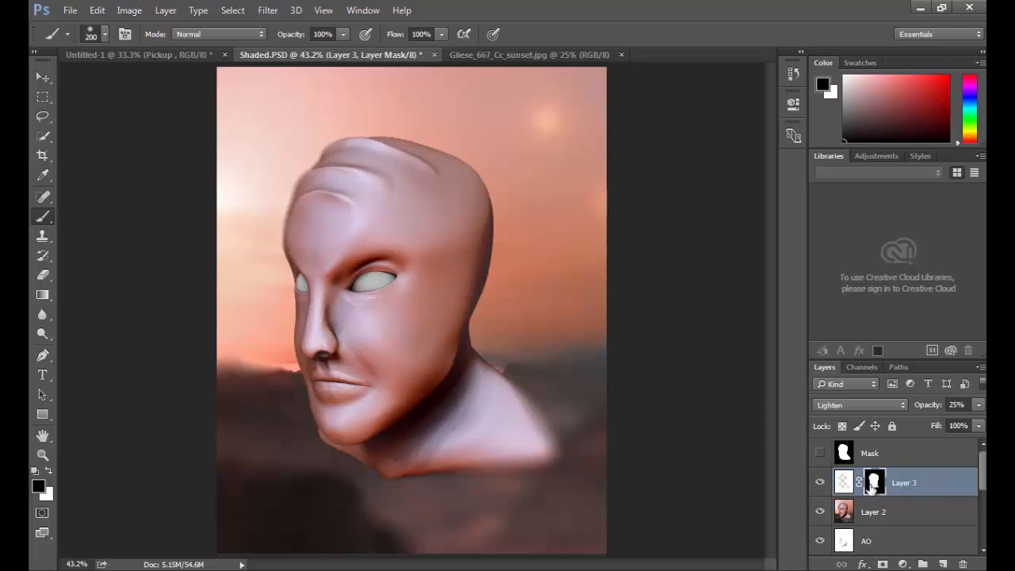
Step: Refine Layer 3's mask with the 200 px brush, painting black outside the head and neck and white over the forehead and chin edges
mouse_move(512, 296)
mouse_down()
mouse_move(510, 211)
mouse_move(494, 336)
mouse_move(508, 227)
mouse_up()
key(x)
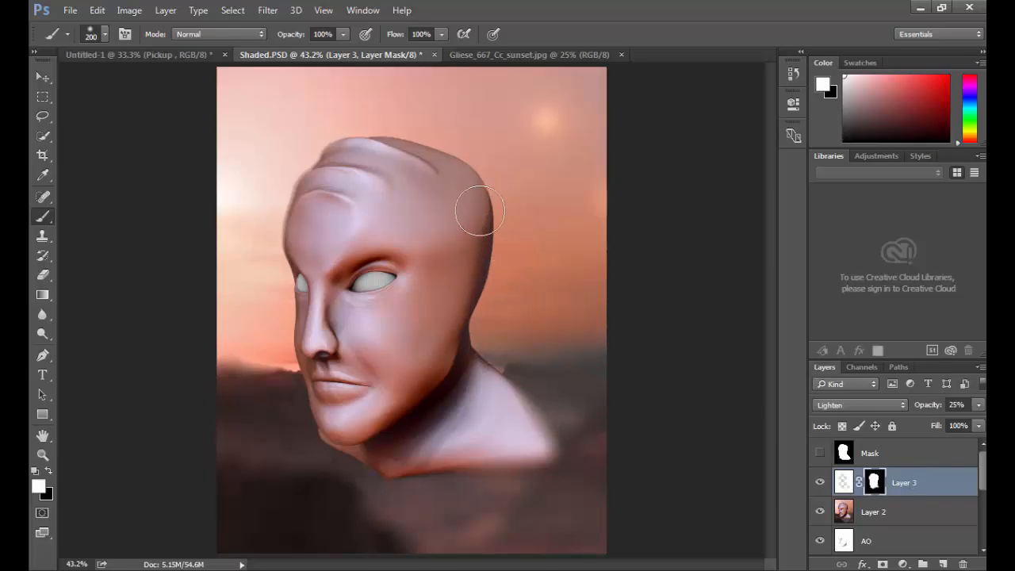
drag(354, 161, 313, 146)
key(x)
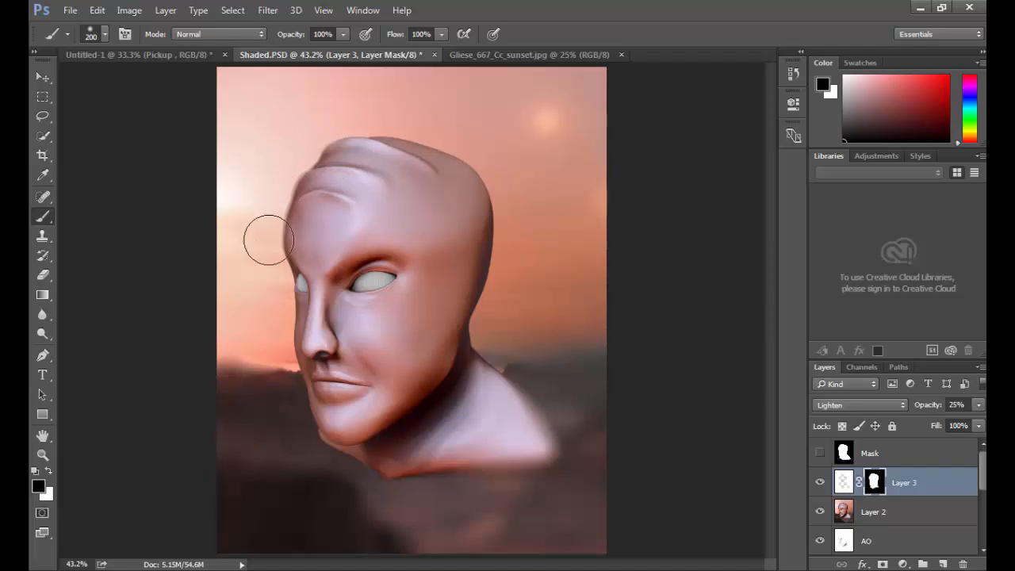
mouse_move(297, 403)
mouse_down()
mouse_move(295, 437)
mouse_move(360, 489)
mouse_up()
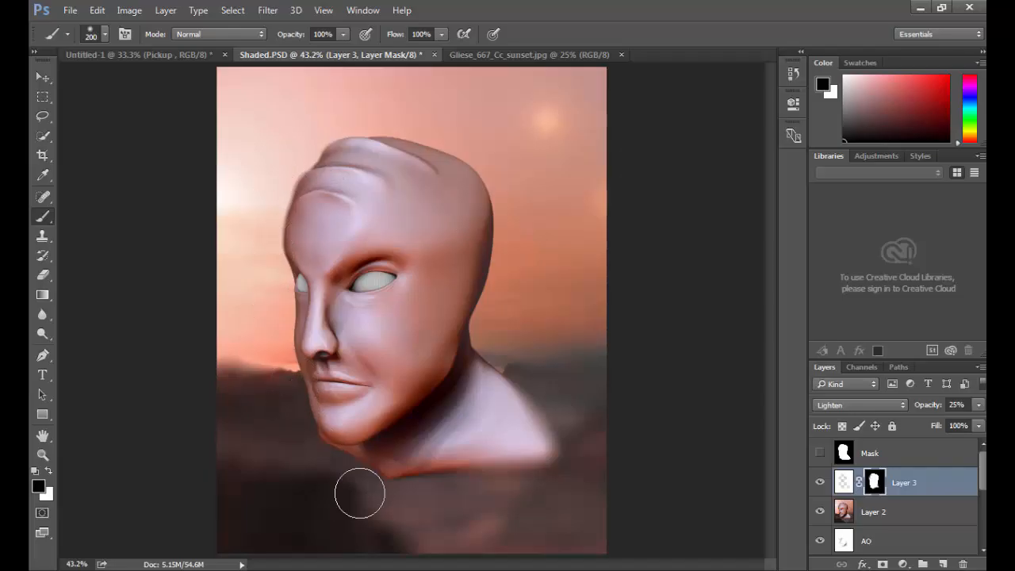
key(x)
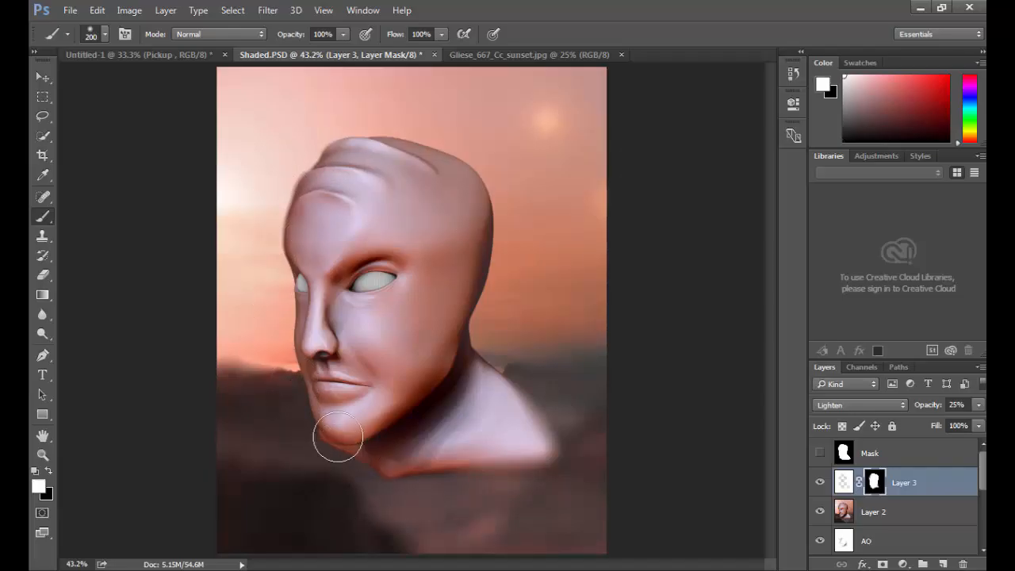
drag(335, 436, 346, 433)
key(x)
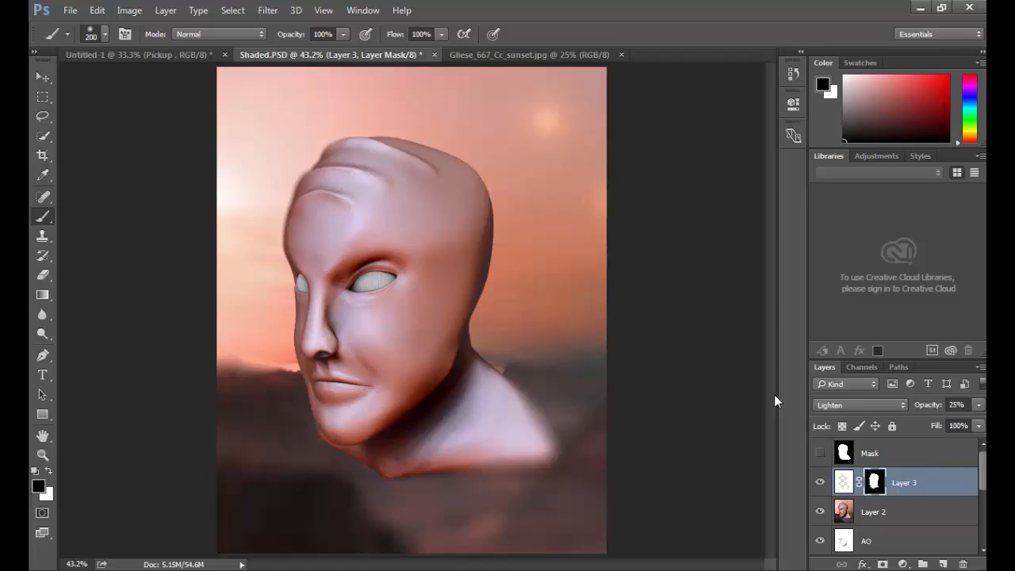
Step: Save the composite as a layered Photoshop file in FromZbrush, named with the author's surname followed by _Character_2510_MW, keeping maximum compatibility
key(ctrl+shift+s)
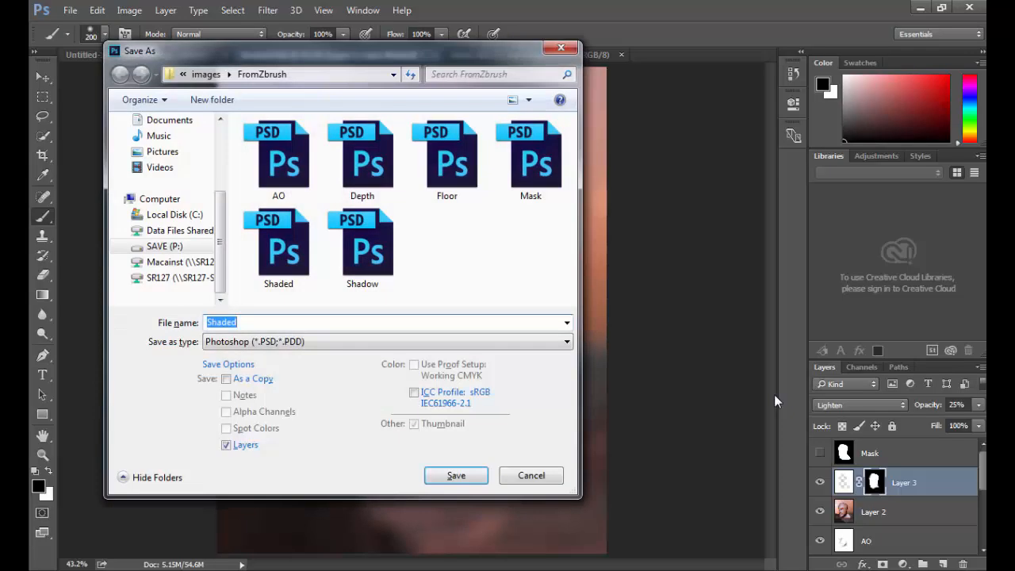
text(Sarcona_Character_)
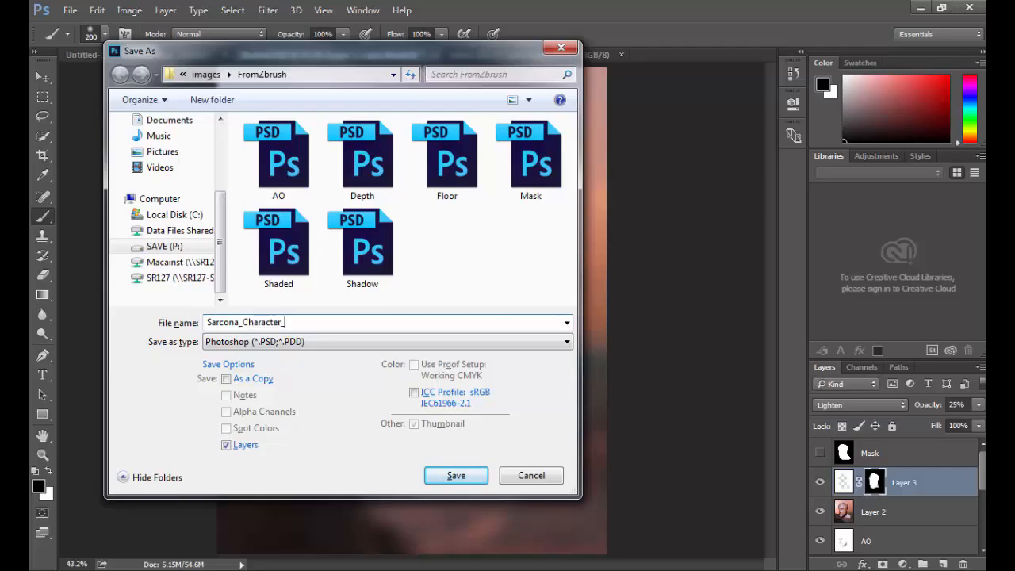
text(2510_MW)
key(Return)
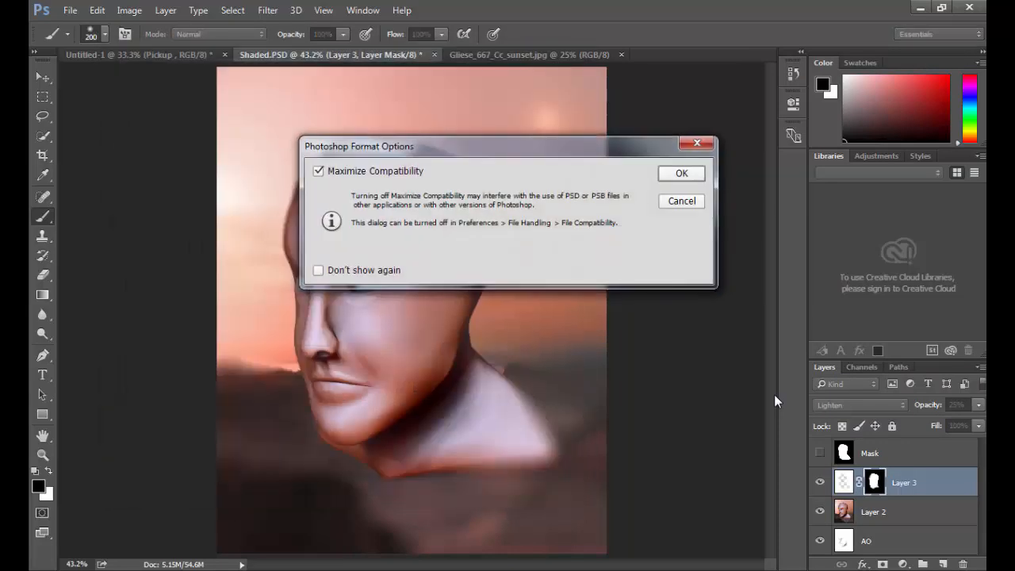
key(Return)
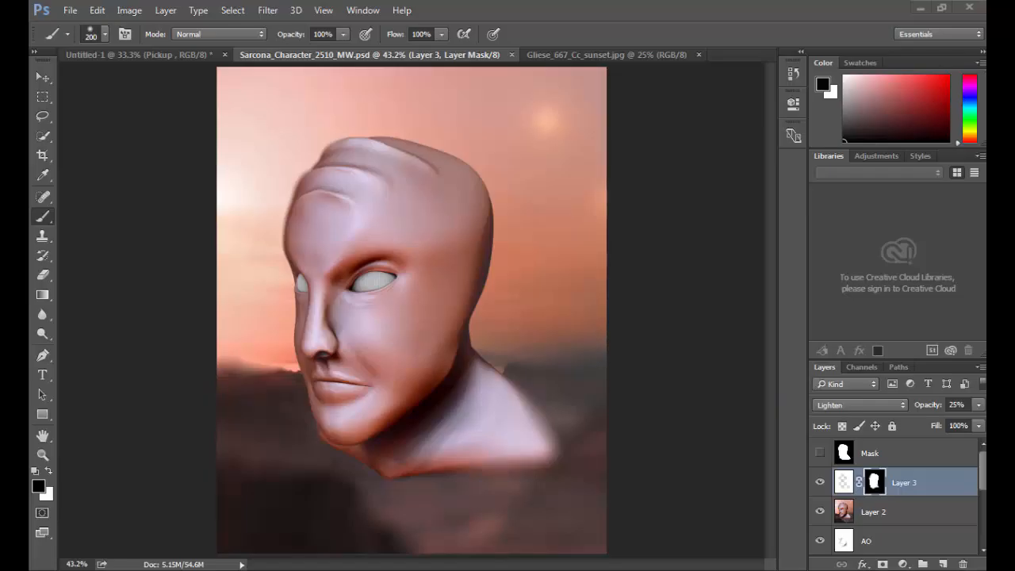
Step: Switch to Windows Explorer and copy the saved _Character_2510_MW file from the TTh character project's images\FromZbrush folder on SAVE (P:)
drag(986, 44, 359, 19)
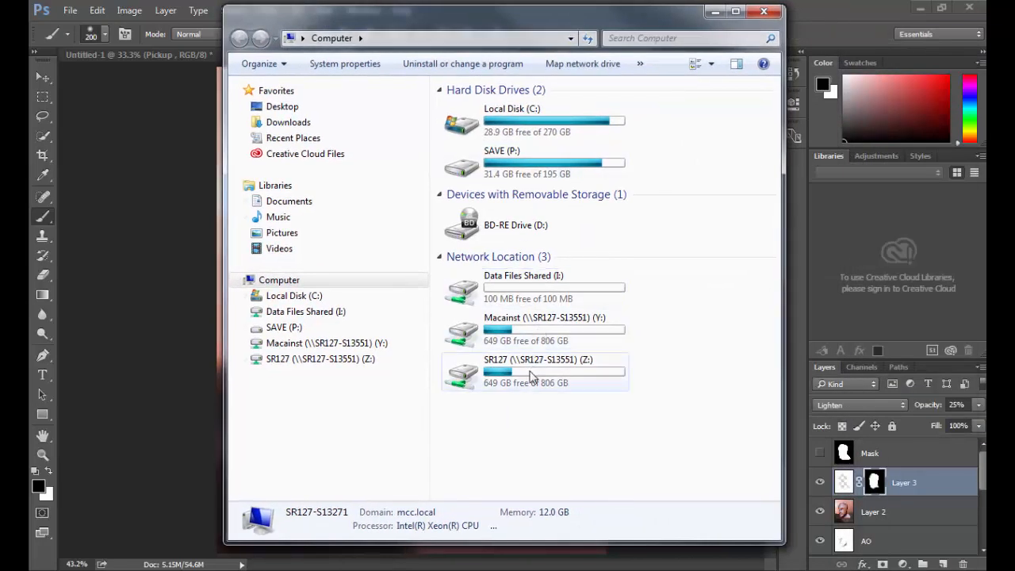
double_click(521, 163)
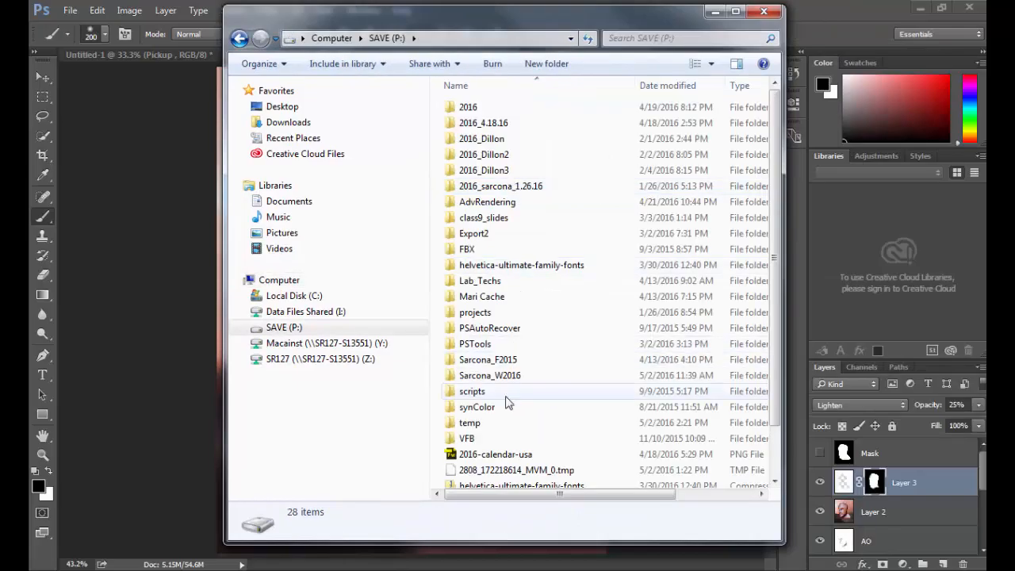
double_click(502, 376)
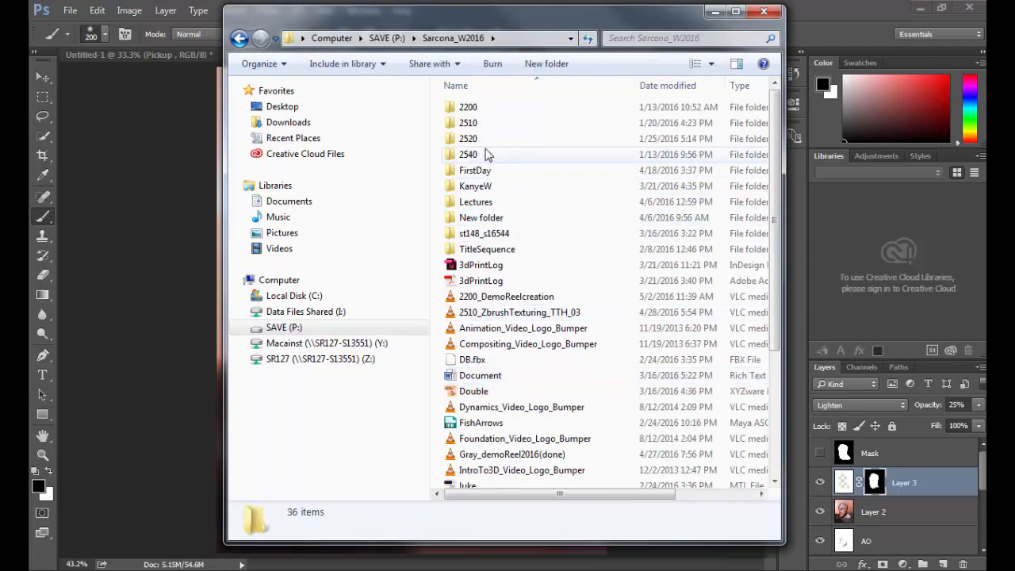
click(479, 125)
double_click(478, 126)
double_click(474, 139)
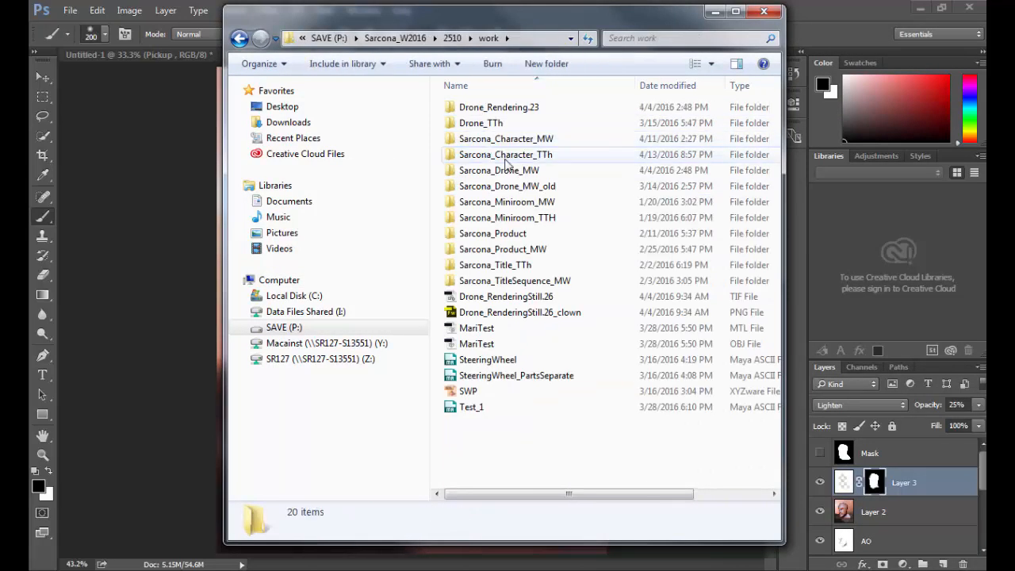
double_click(486, 155)
double_click(475, 185)
double_click(478, 106)
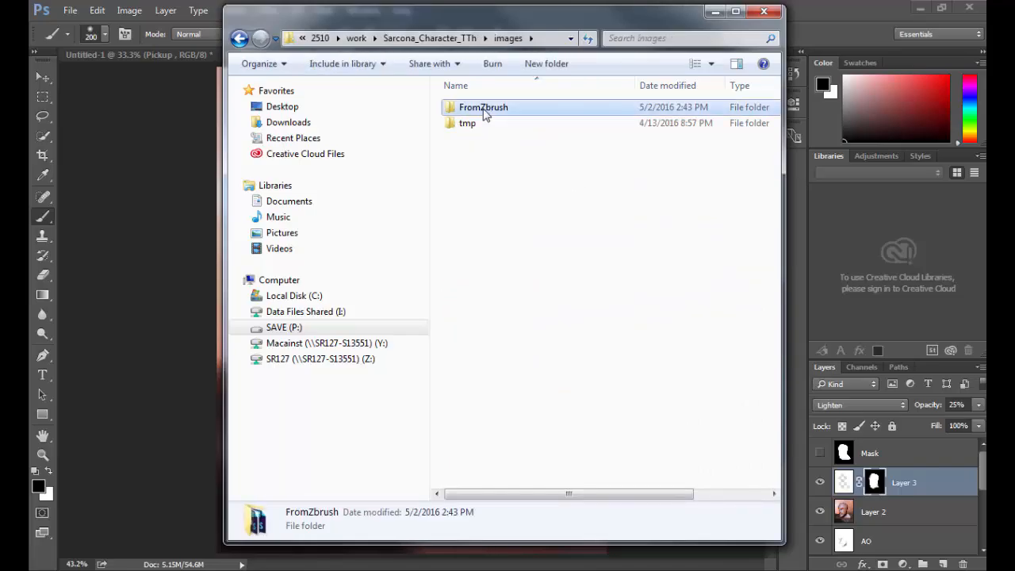
click(486, 231)
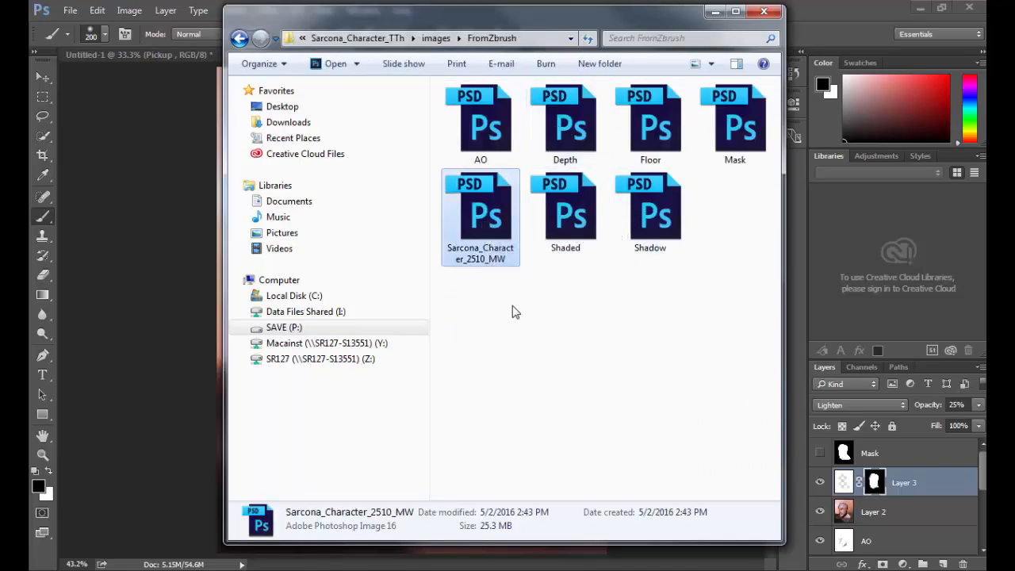
Step: Paste the copied Photoshop file into 2510\MW\Character_TURNIN on the SR127 (Z:) network drive
click(360, 357)
double_click(469, 120)
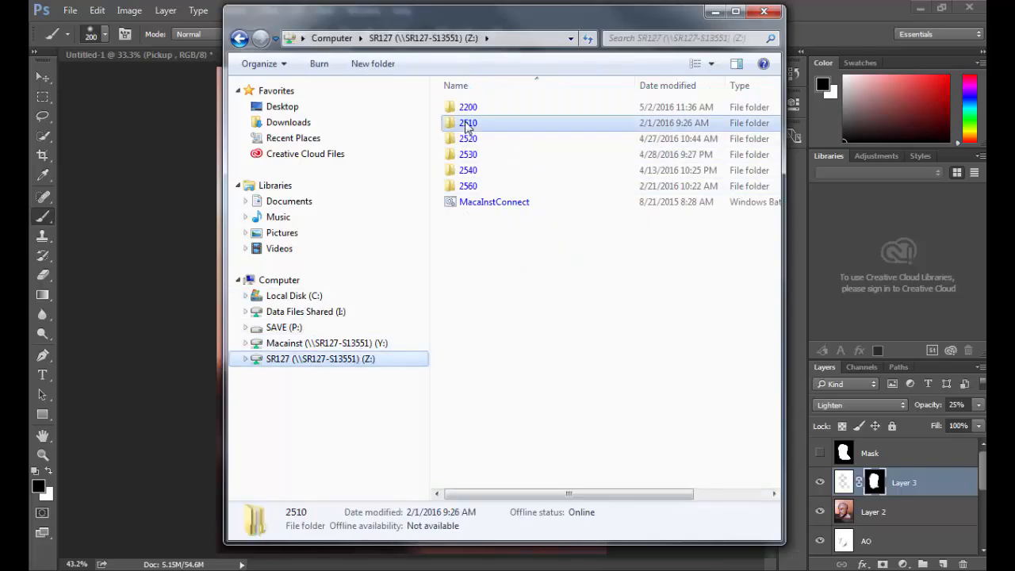
double_click(467, 107)
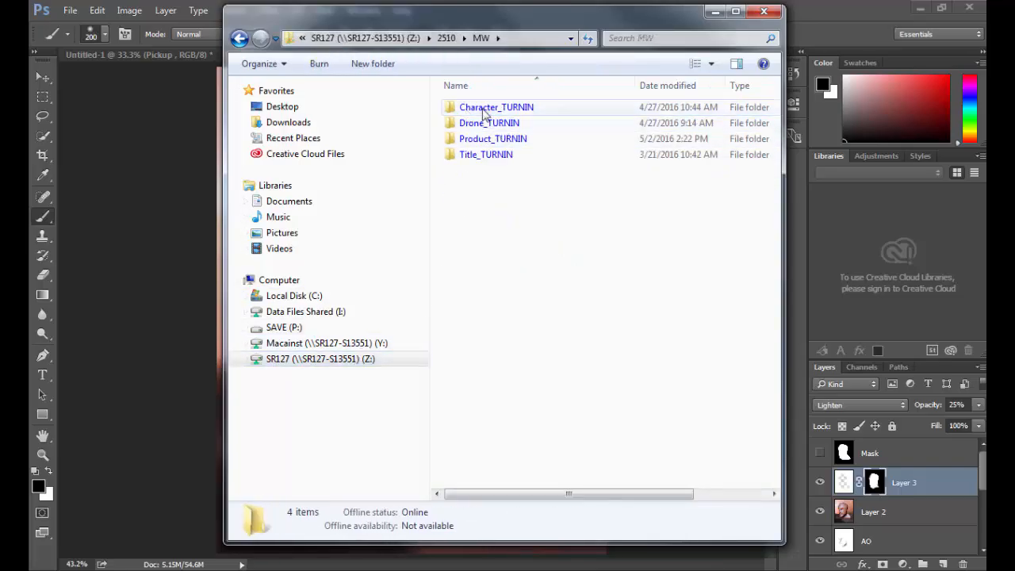
double_click(479, 109)
key(ctrl+v)
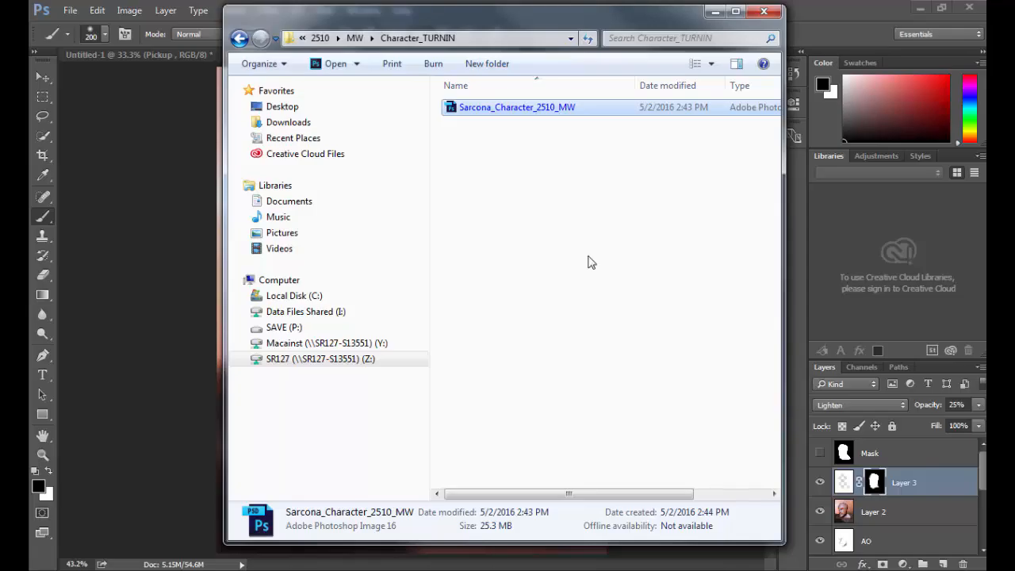
click(590, 271)
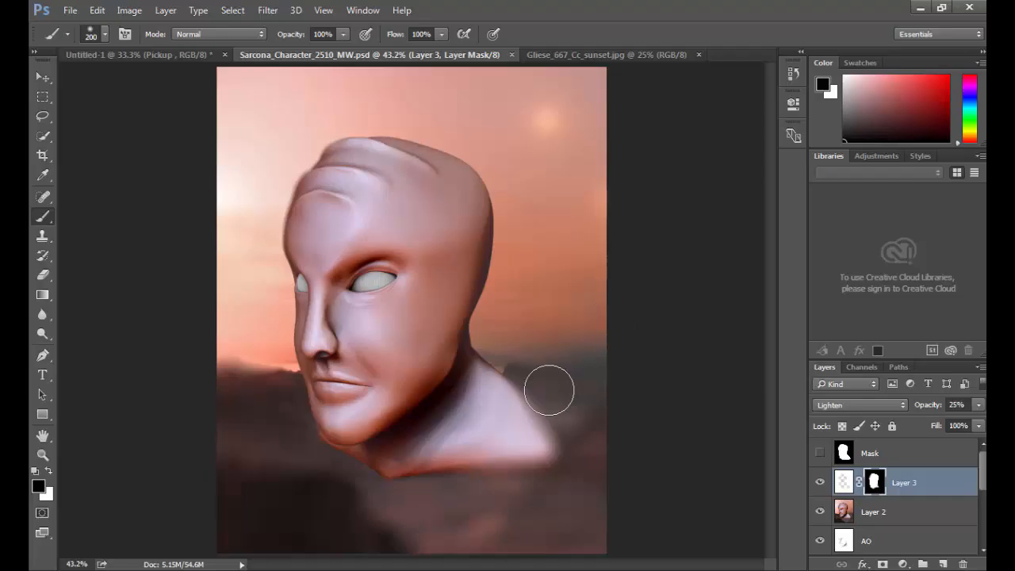
Step: Add a Levels adjustment layer above the Mask layer with input levels 17, 1.55 and 175 to exaggerate the neck edges for checking
ctrl+drag(381, 326, 395, 256)
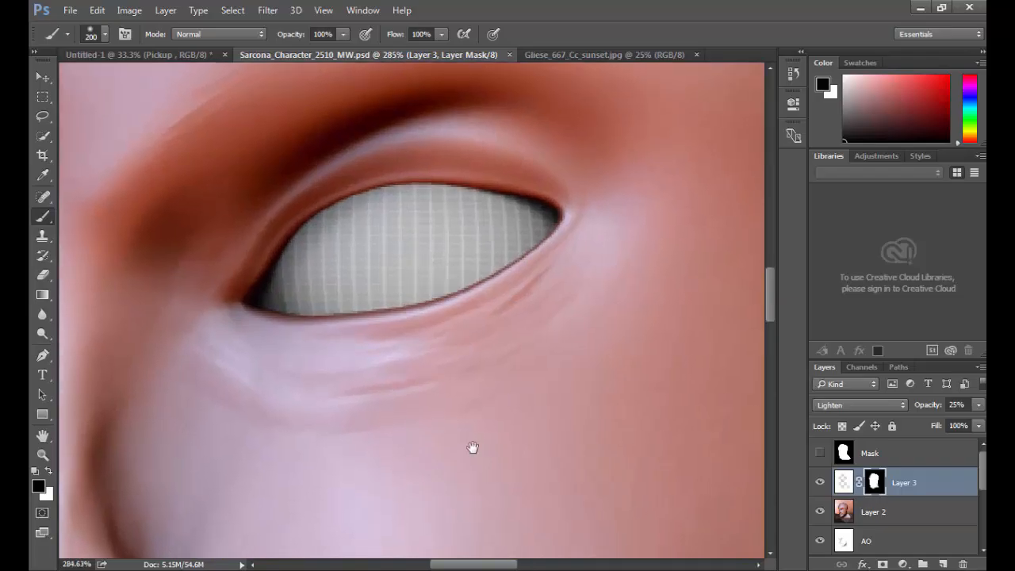
drag(476, 442, 490, 206)
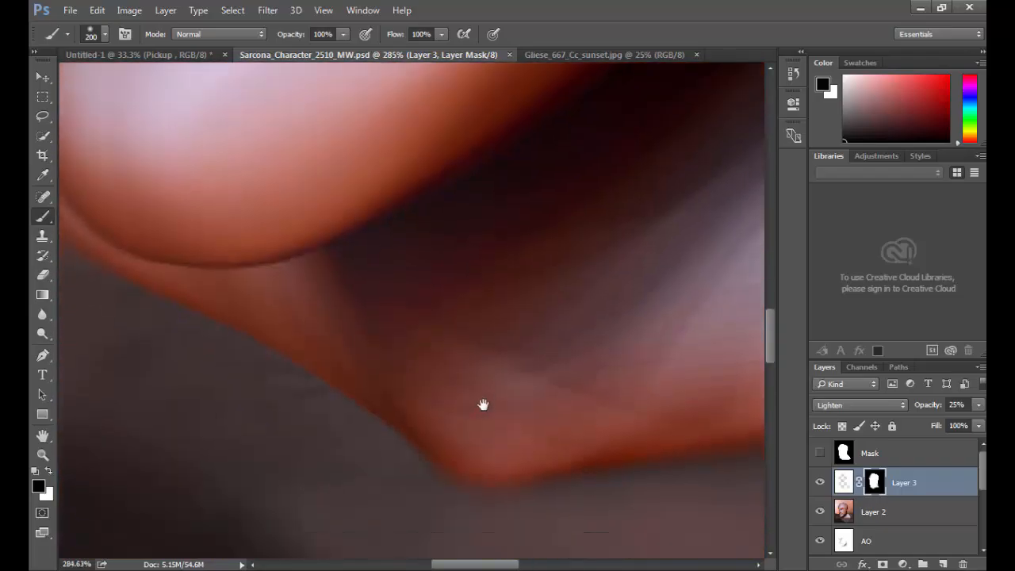
drag(483, 404, 480, 297)
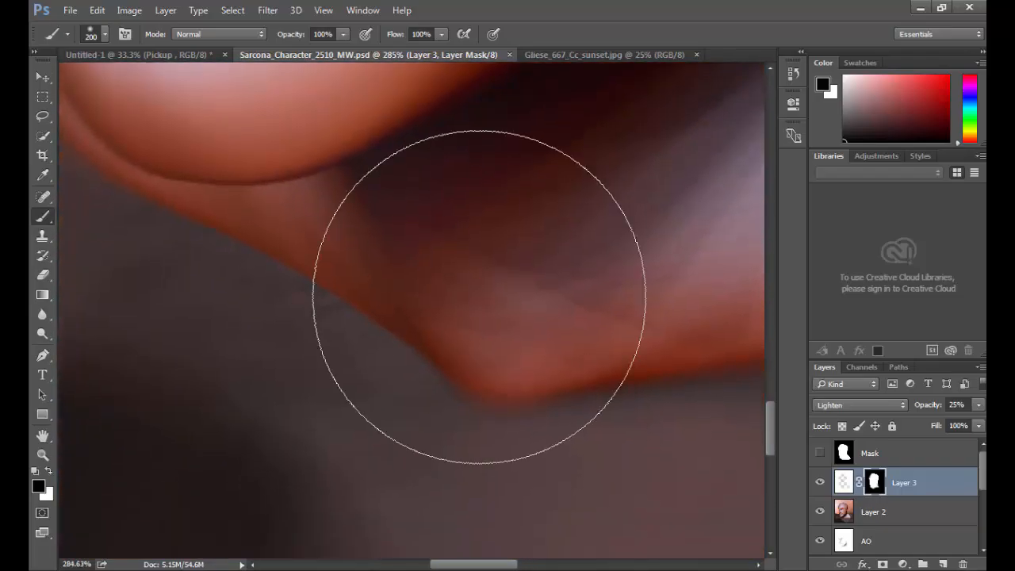
key(ctrl+l)
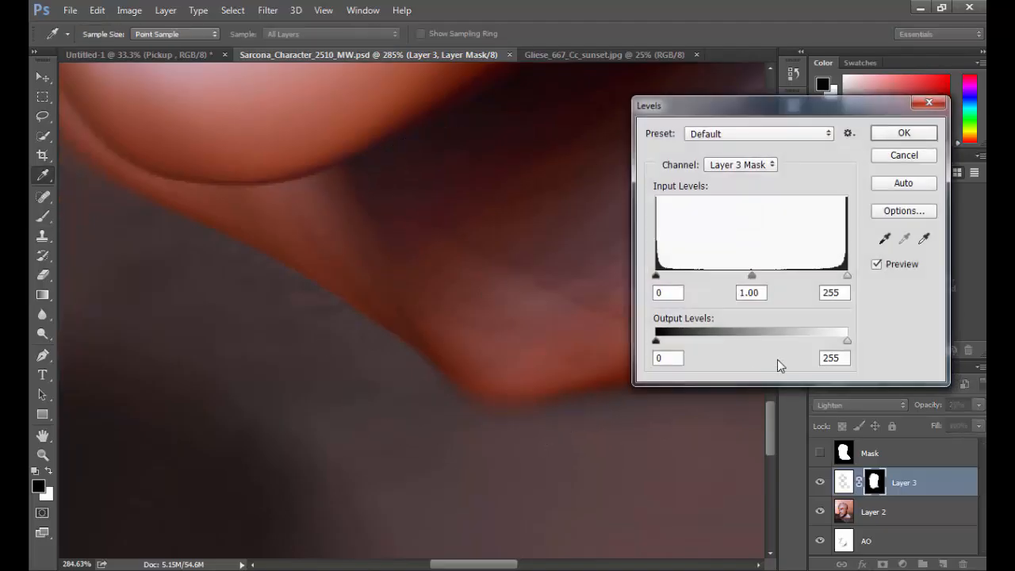
key(Escape)
click(873, 453)
click(901, 564)
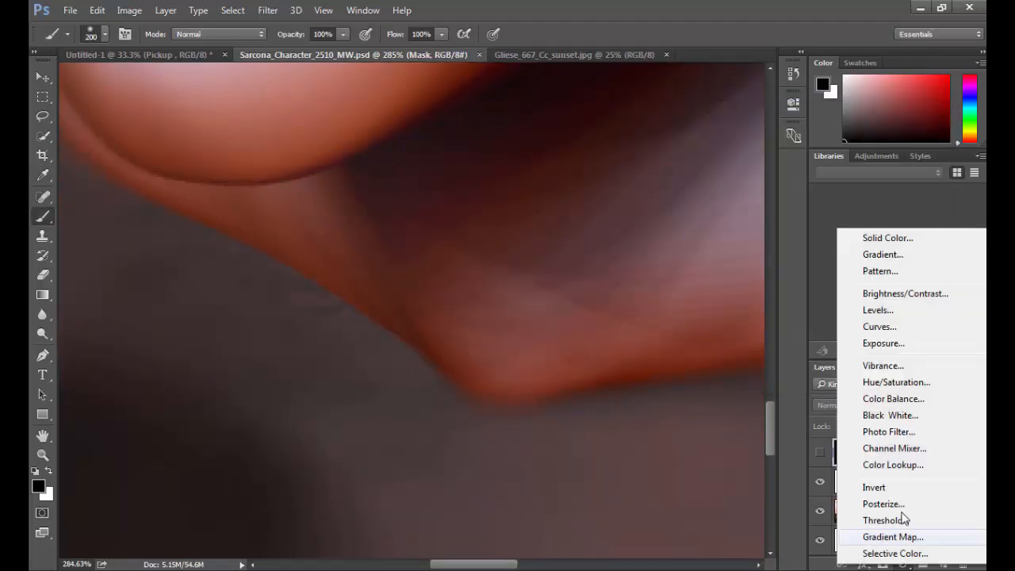
click(896, 312)
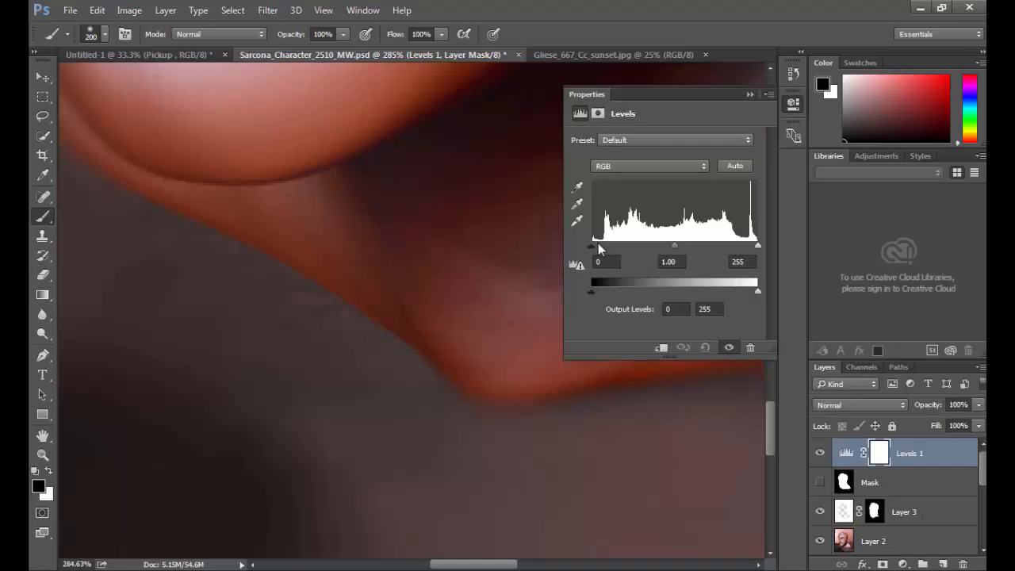
drag(599, 249, 604, 246)
drag(757, 245, 638, 248)
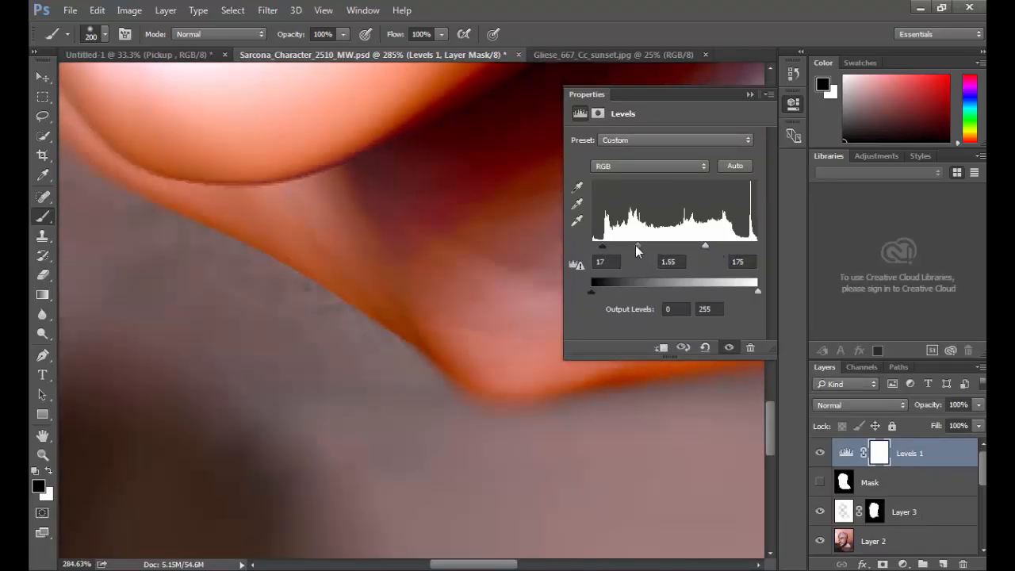
Step: Check the neck edge and full image under the brightened levels, and delete the Levels adjustment layer before returning to Windows Explorer
mouse_move(421, 310)
mouse_down()
mouse_move(376, 299)
mouse_move(152, 352)
mouse_up()
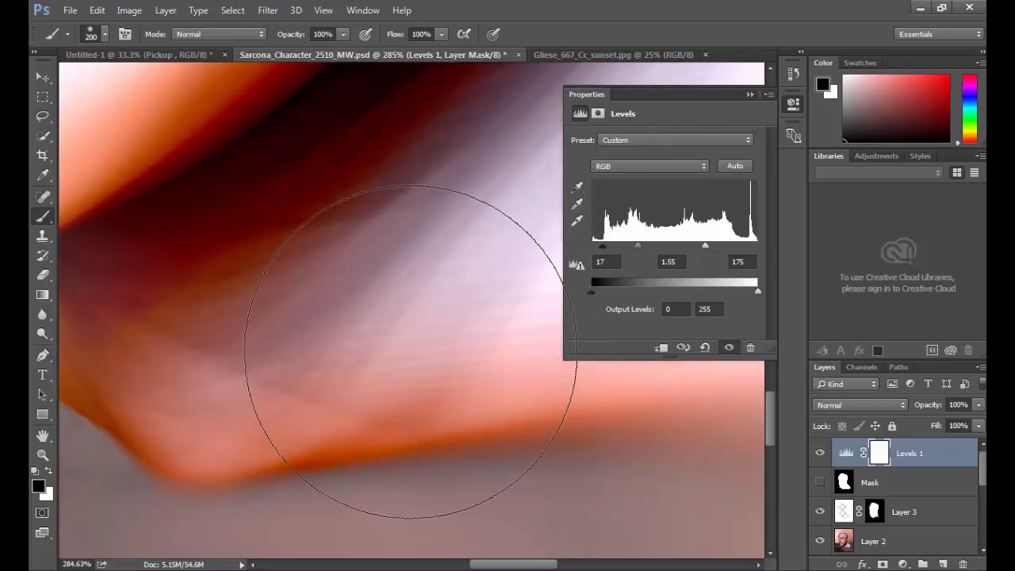
key(ctrl+0)
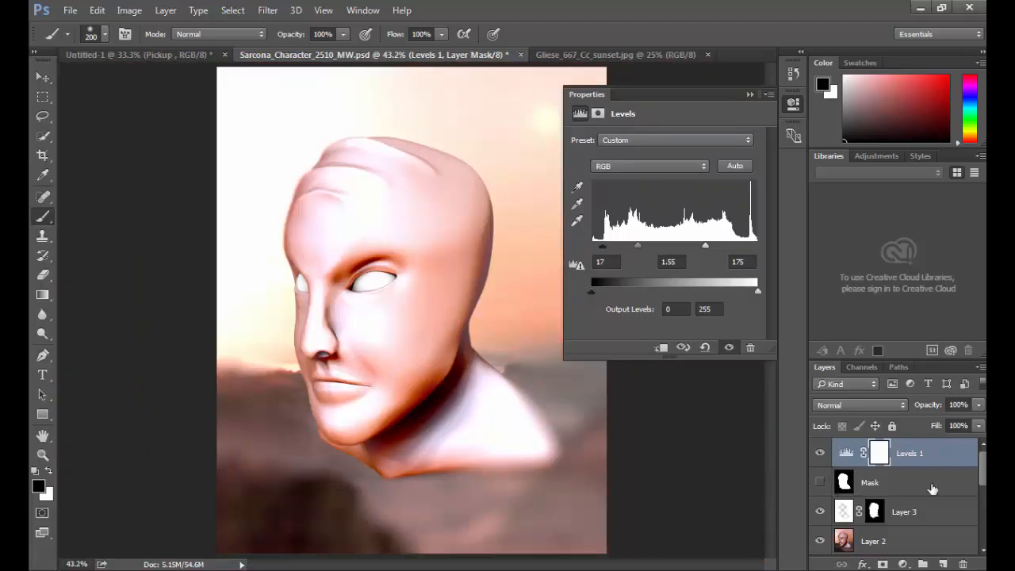
click(964, 564)
key(Return)
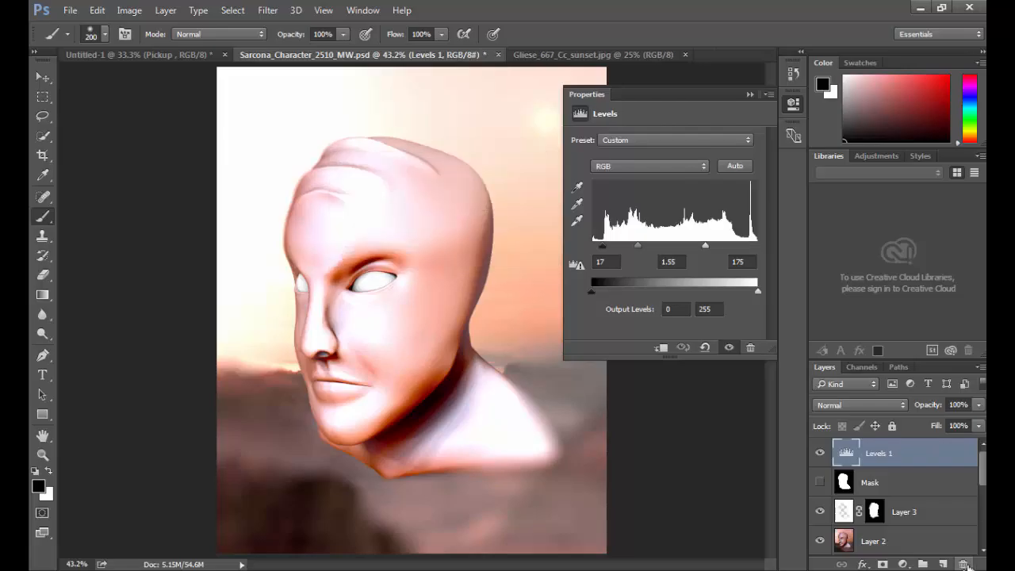
click(964, 563)
key(alt+Tab)
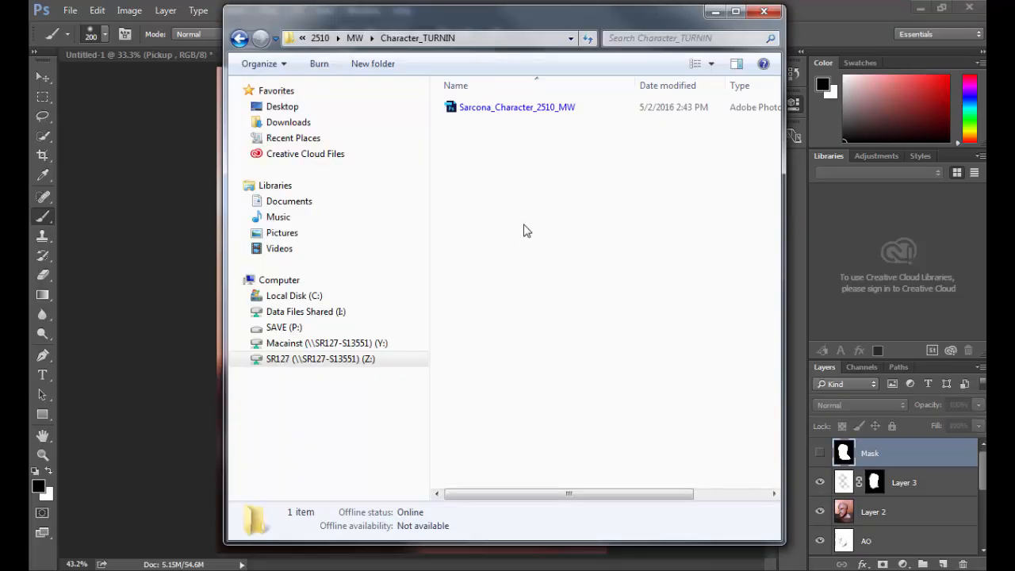